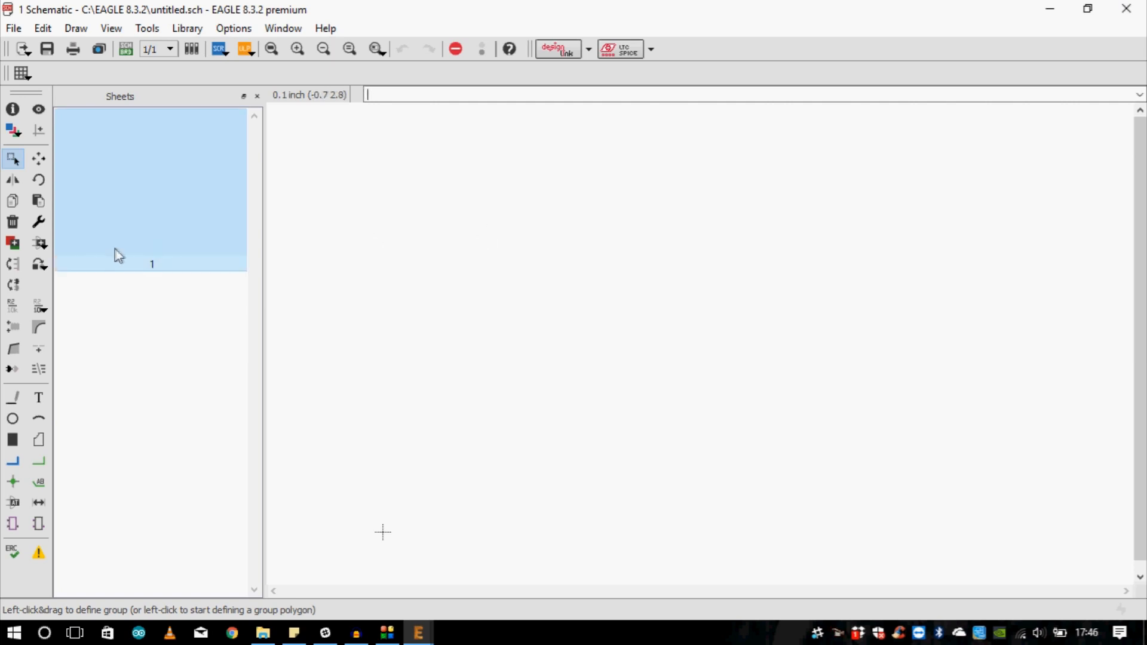
- Add the 7805 regulator from the Power-IC library and place one in the middle of the schematic
{"action": "left_click", "coordinate": [40, 243]}
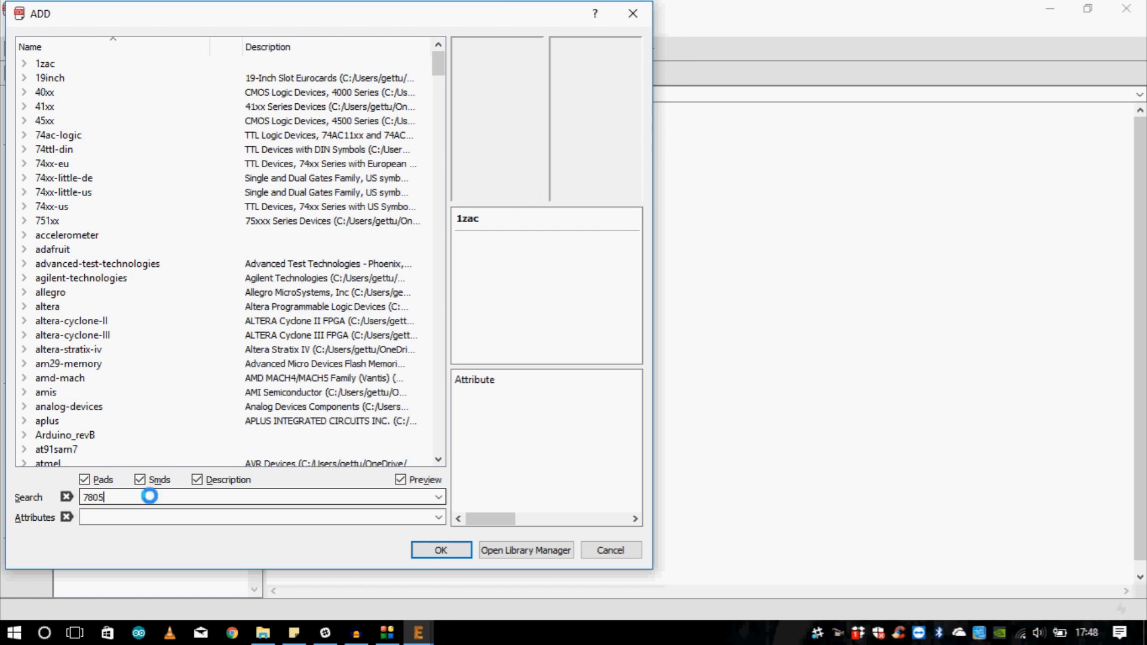
{"action": "left_click", "coordinate": [59, 77]}
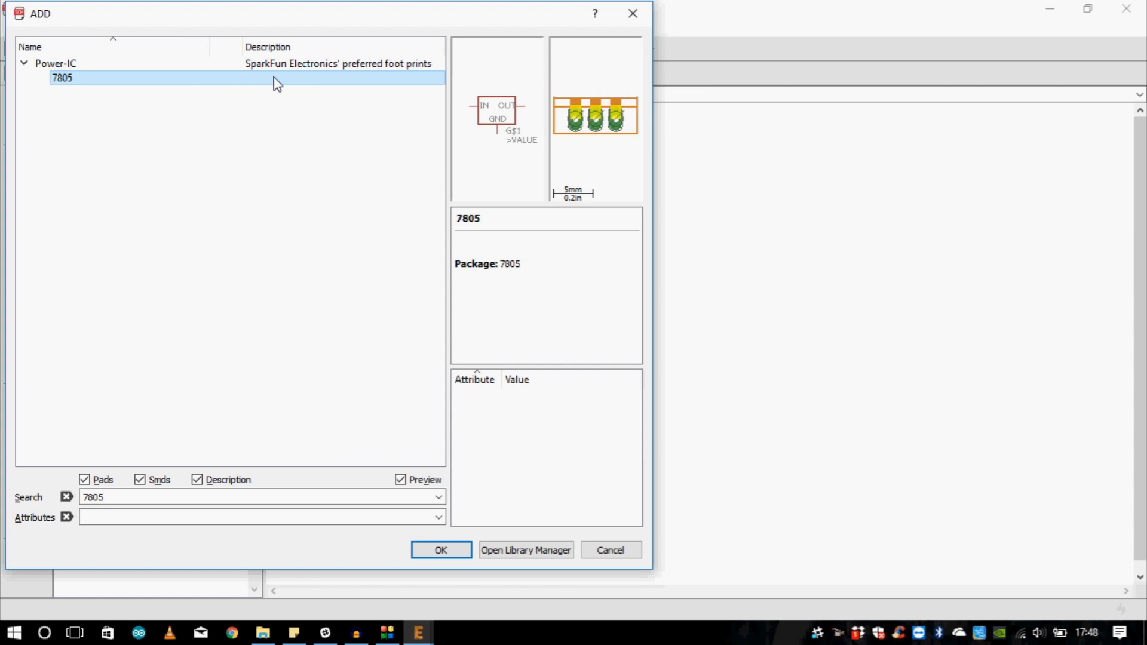
{"action": "left_click", "coordinate": [440, 550]}
{"action": "left_click", "coordinate": [555, 357]}
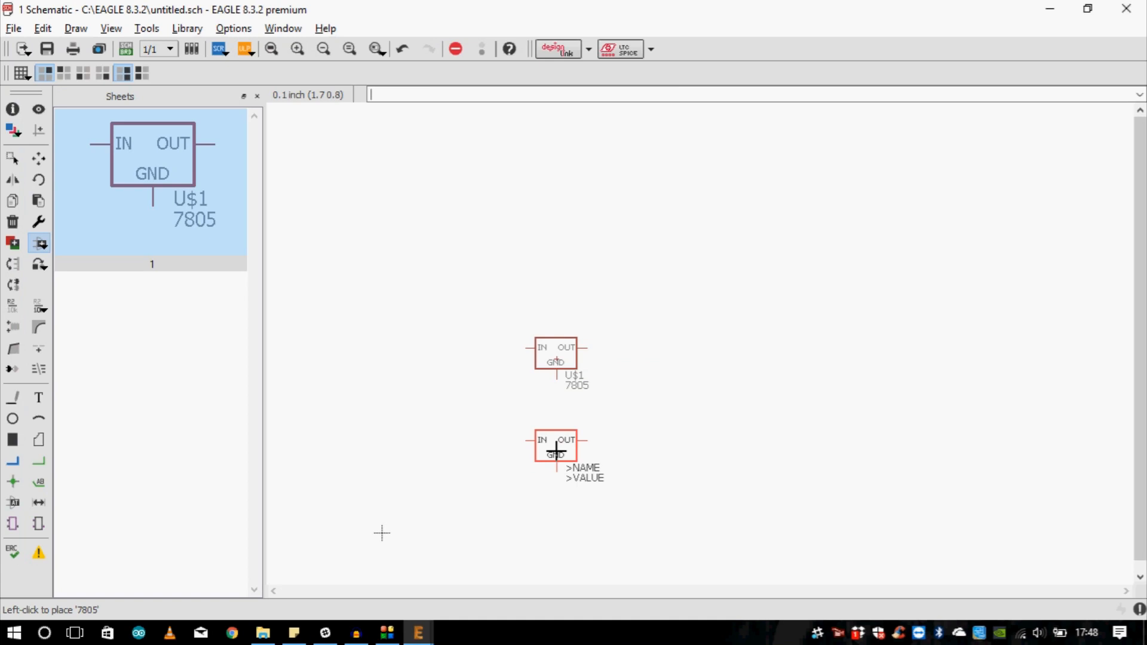
{"action": "key", "text": "Escape"}
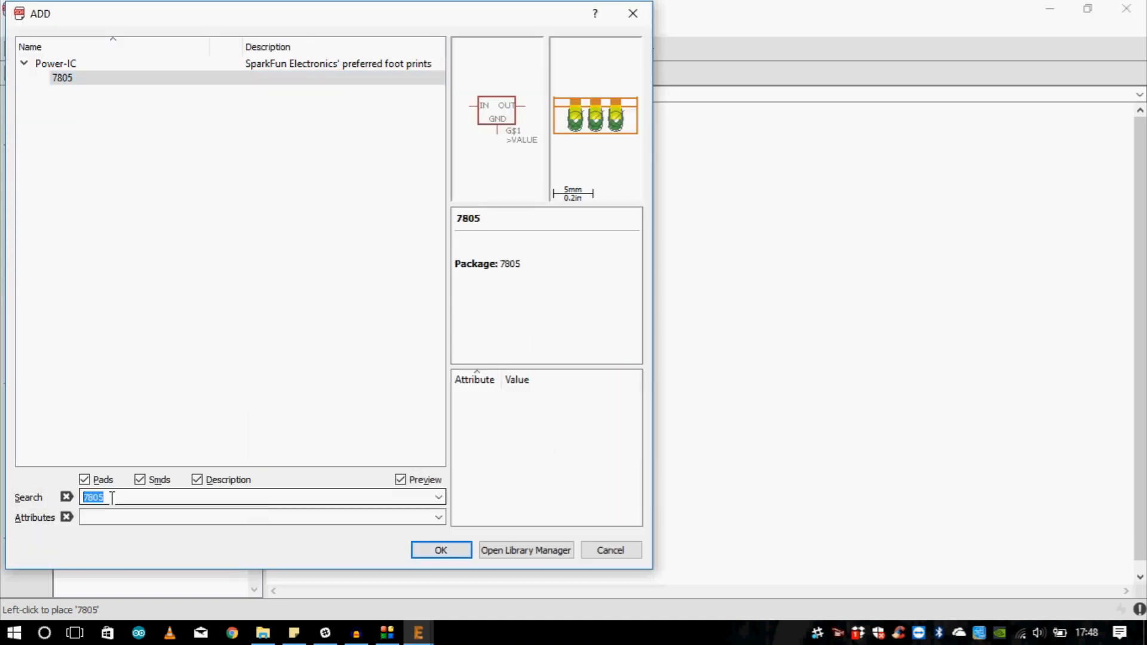
- Clear the part search and choose the polarized capacitor CPOL-USE2,5-6E under CPOL-US in the rcl library
{"action": "left_click", "coordinate": [66, 497]}
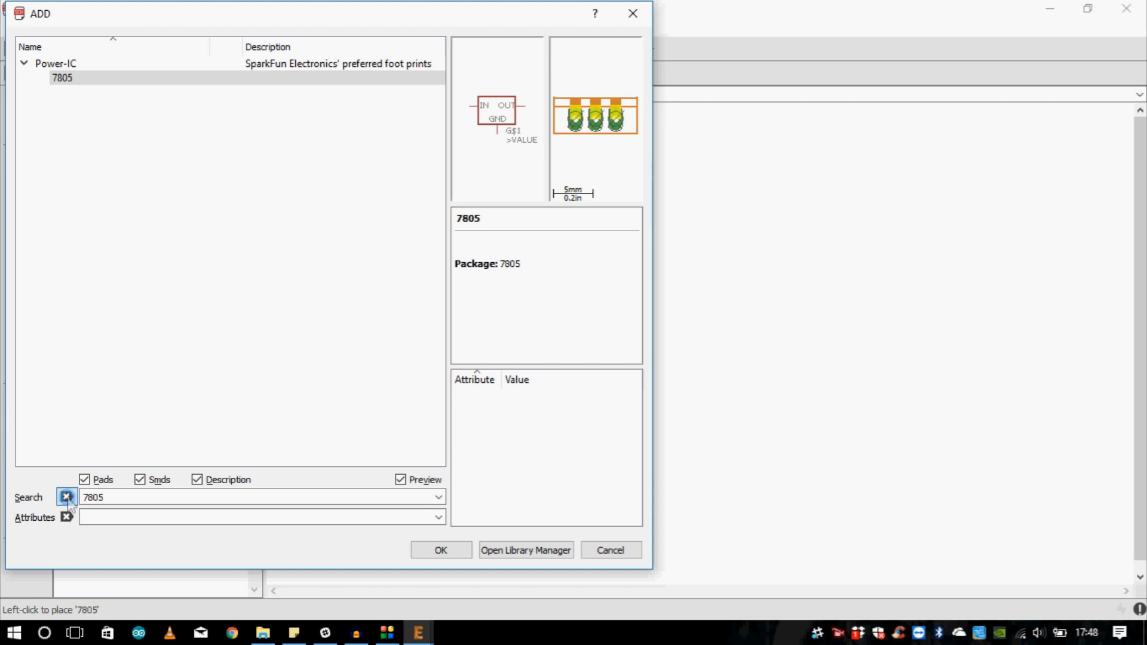
{"action": "scroll", "coordinate": [307, 115], "scroll_direction": "down", "scroll_amount": 20}
{"action": "left_click_drag", "start_coordinate": [438, 131], "coordinate": [442, 338]}
{"action": "left_click", "coordinate": [24, 135]}
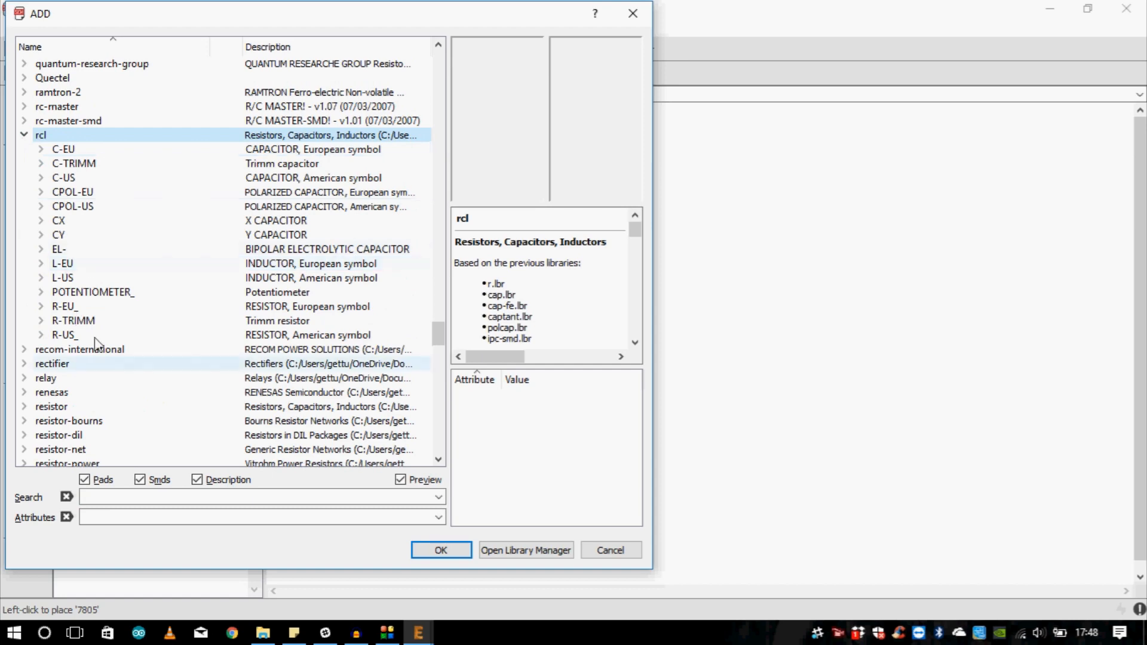
{"action": "left_click", "coordinate": [41, 207]}
{"action": "scroll", "coordinate": [143, 334], "scroll_direction": "down", "scroll_amount": 12}
{"action": "scroll", "coordinate": [143, 336], "scroll_direction": "down", "scroll_amount": 5}
{"action": "left_click", "coordinate": [81, 178]}
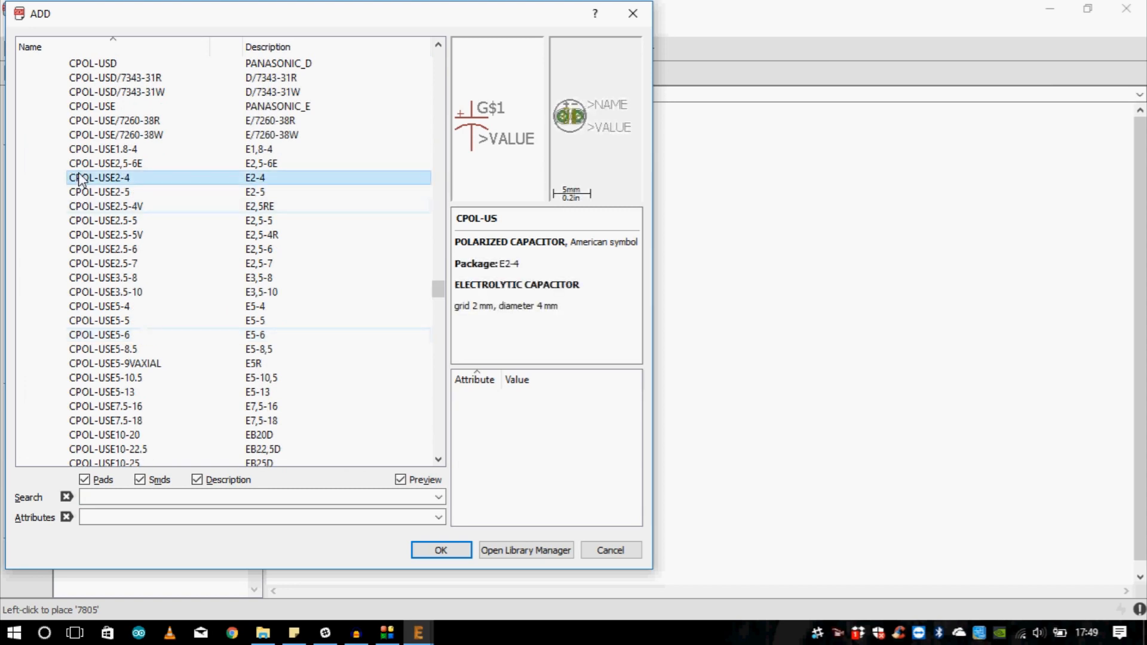
{"action": "left_click", "coordinate": [88, 169]}
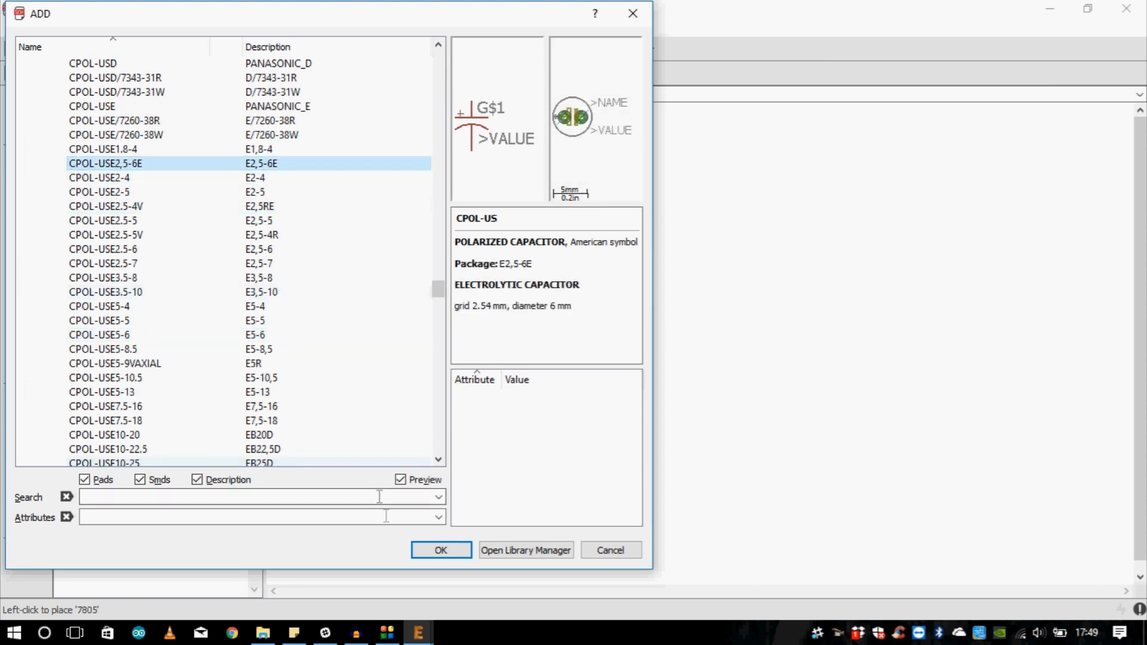
- Place two of the chosen polarized capacitors, one on each side of the 7805 regulator
{"action": "left_click", "coordinate": [436, 551]}
{"action": "left_click", "coordinate": [494, 370]}
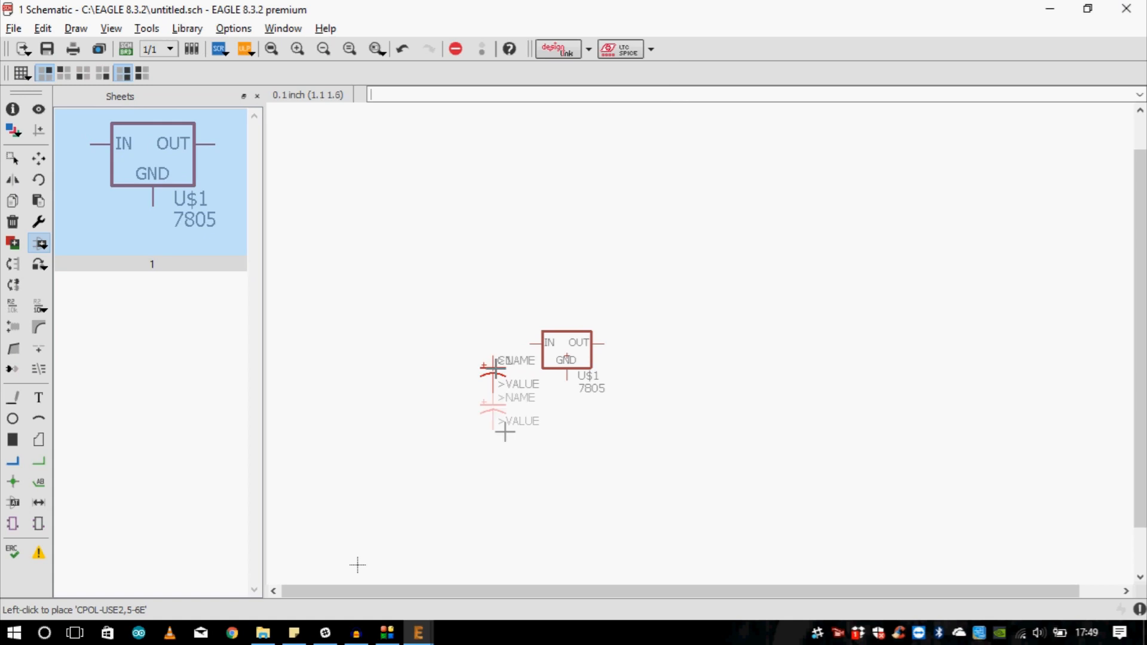
{"action": "left_click", "coordinate": [642, 371]}
{"action": "key", "text": "Escape"}
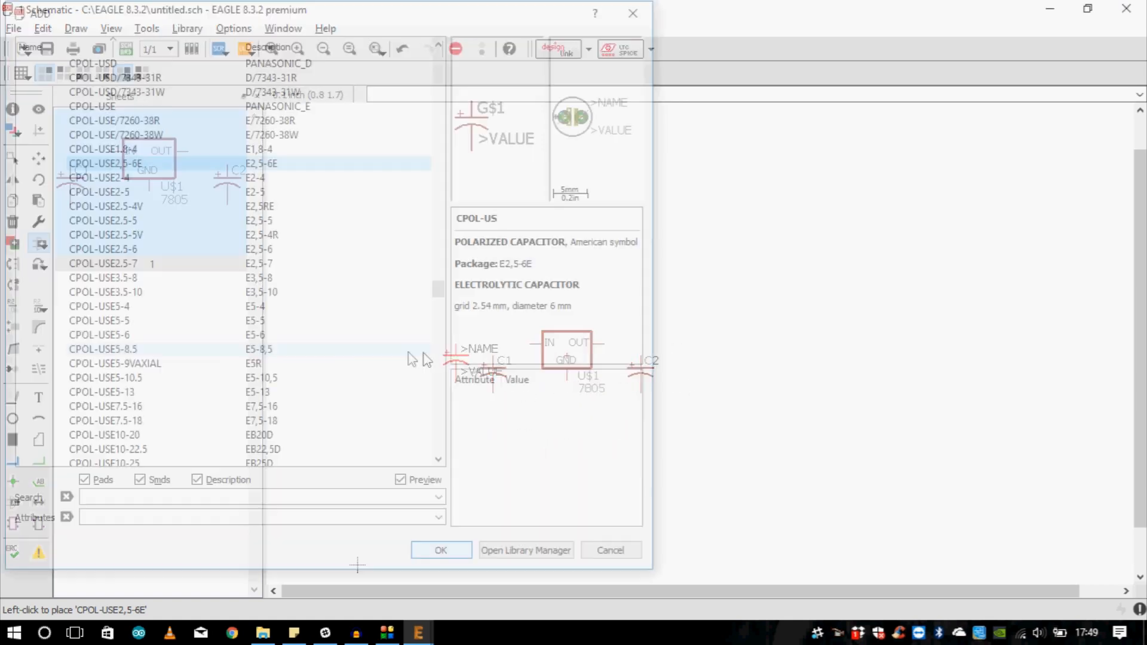
- Search the part libraries for "jack" and expand POWER_JACK in SparkFun-Connectors
{"action": "left_click", "coordinate": [102, 497]}
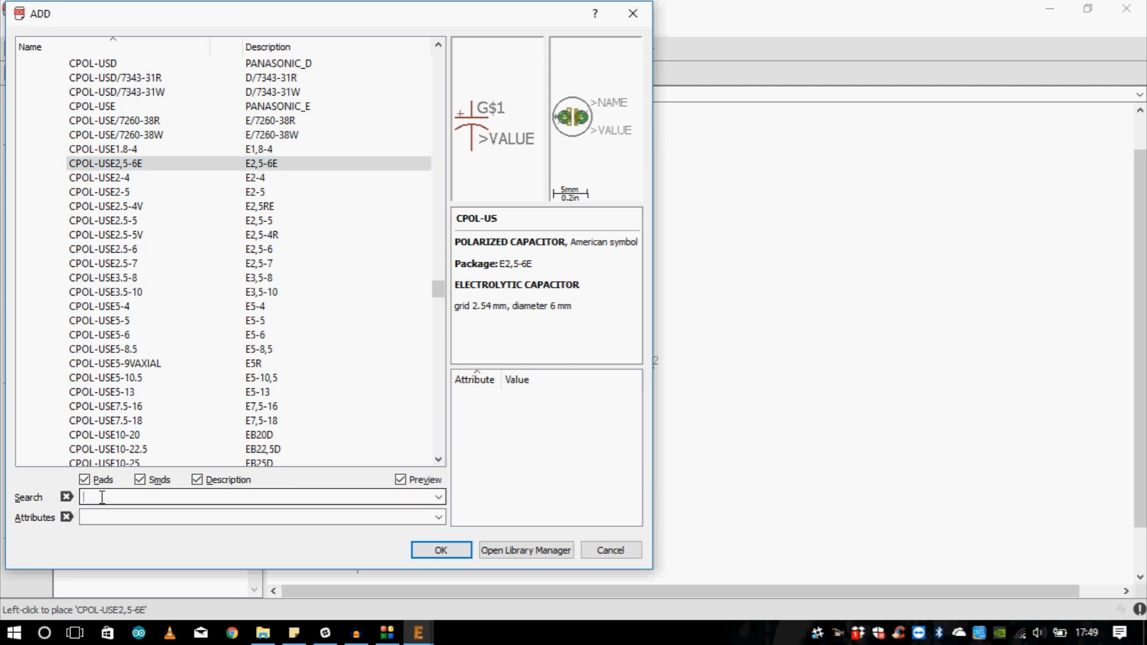
{"action": "type", "text": "jack"}
{"action": "key", "text": "Return"}
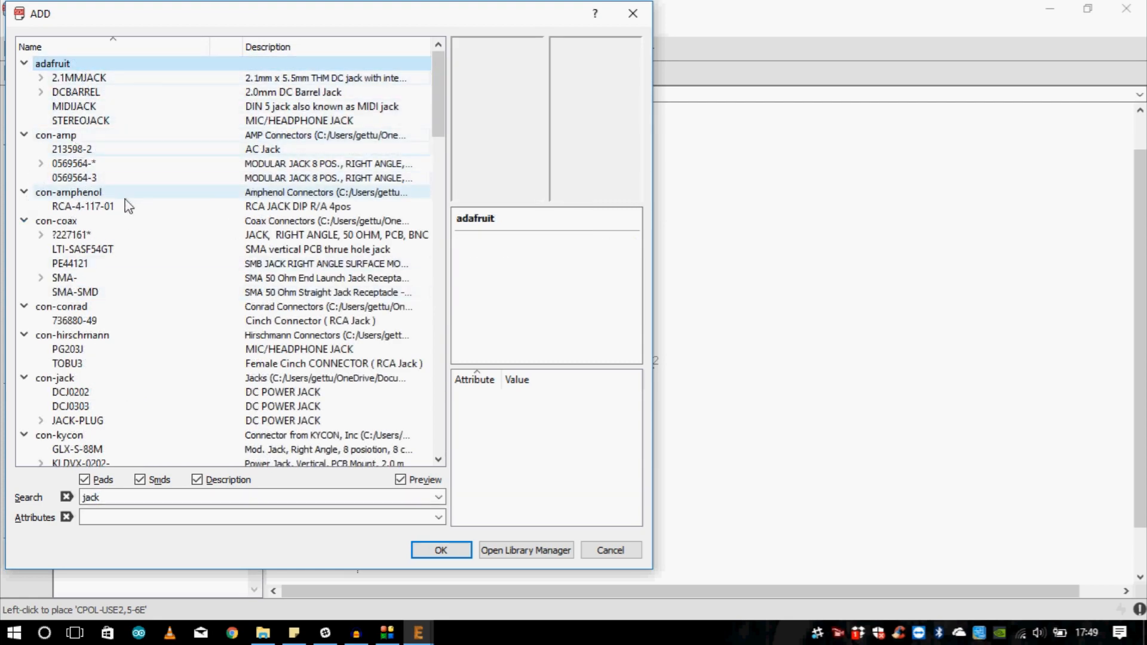
{"action": "scroll", "coordinate": [130, 206], "scroll_direction": "down", "scroll_amount": 1}
{"action": "scroll", "coordinate": [130, 206], "scroll_direction": "down", "scroll_amount": 13}
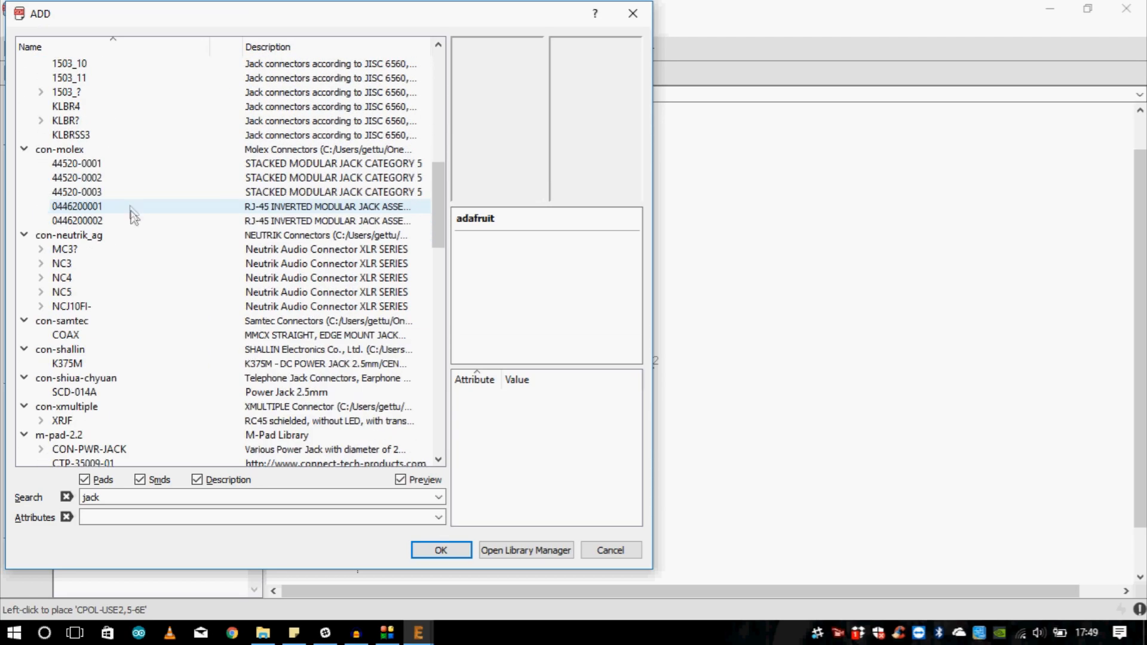
{"action": "scroll", "coordinate": [131, 211], "scroll_direction": "down", "scroll_amount": 4}
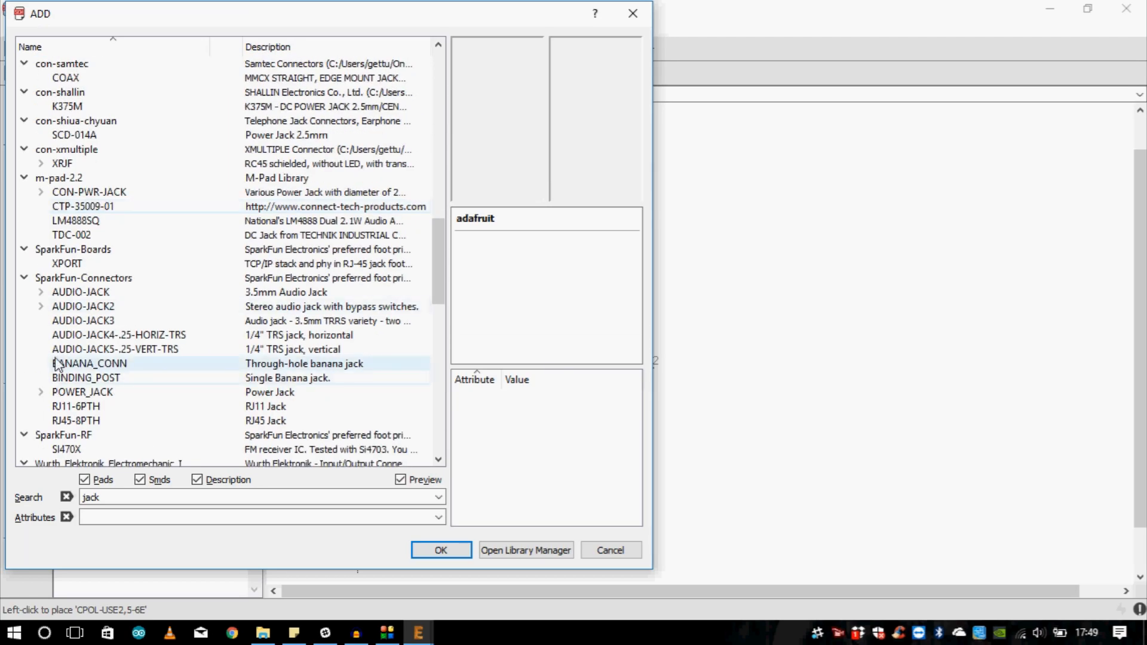
{"action": "left_click", "coordinate": [41, 349]}
{"action": "scroll", "coordinate": [89, 334], "scroll_direction": "down", "scroll_amount": 2}
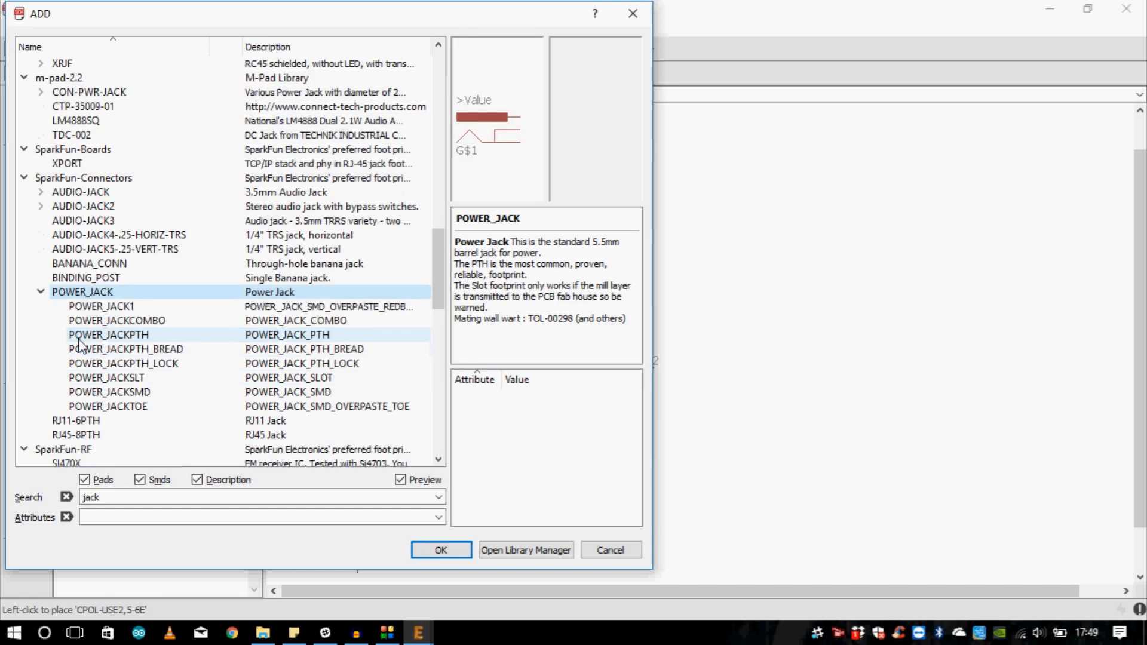
- Compare the POWER_JACK variants and choose POWER_JACKPTH
{"action": "left_click", "coordinate": [113, 266]}
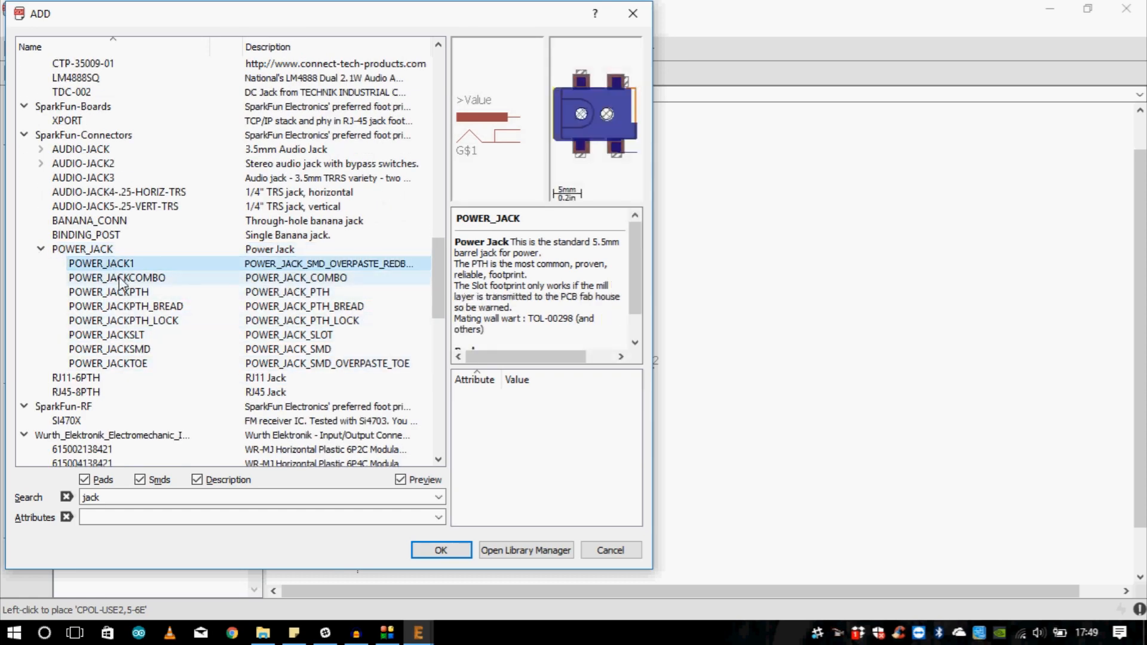
{"action": "left_click", "coordinate": [121, 280]}
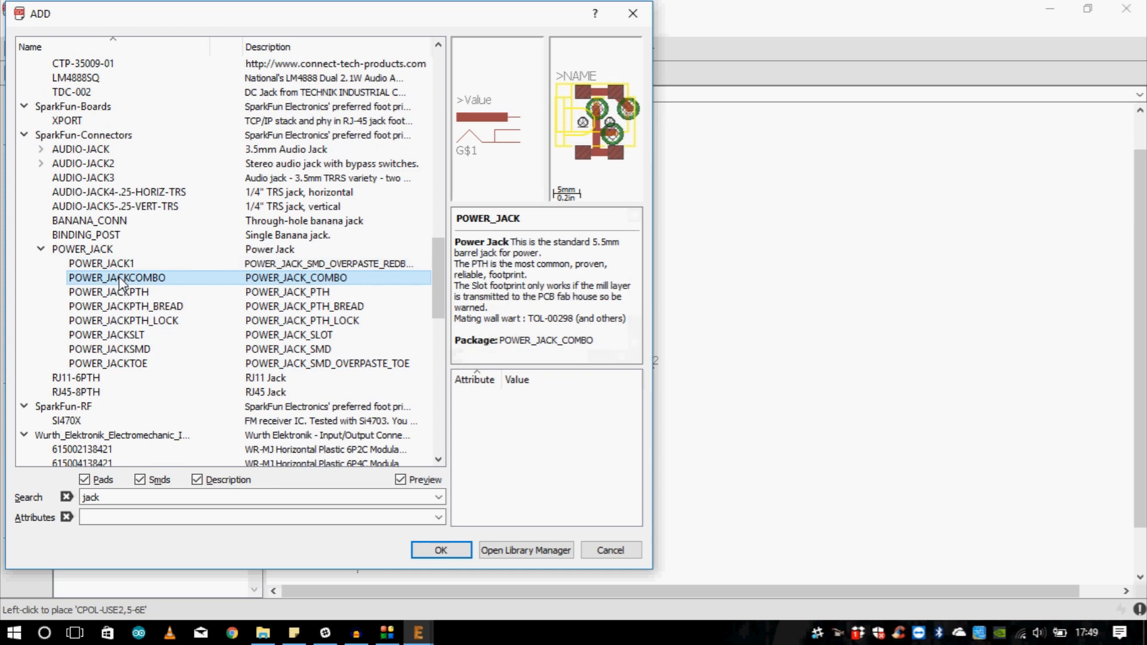
{"action": "key", "text": "Down"}
{"action": "key", "text": "Down"}
{"action": "key", "text": "Up"}
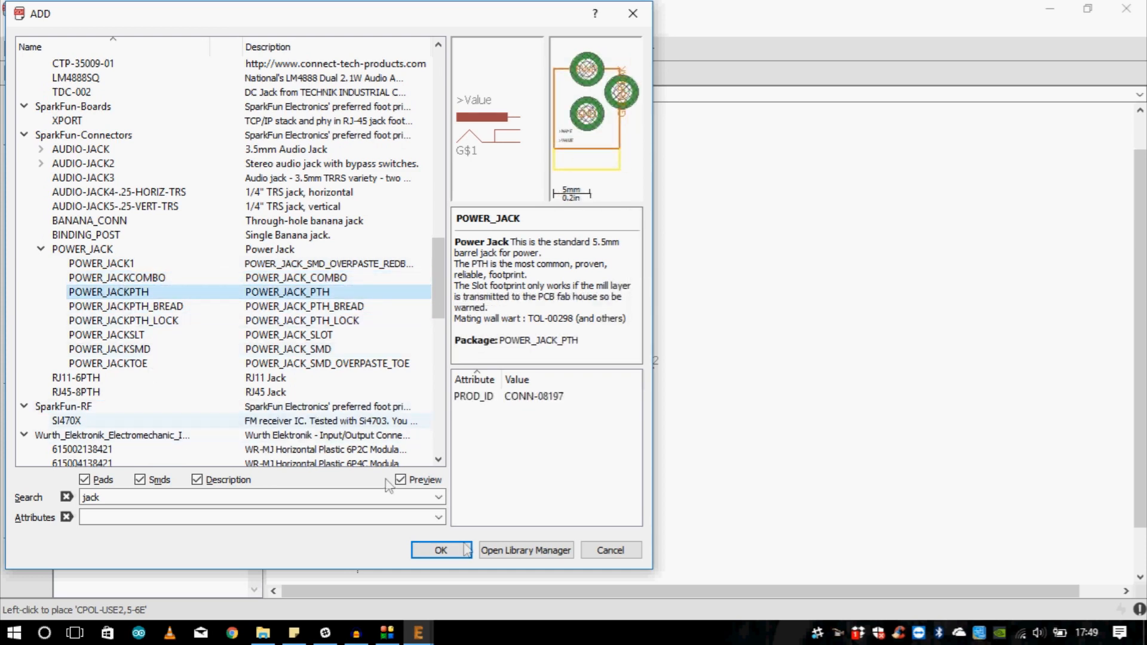
- Place one POWER_JACKPTH connector to the left of capacitor C1 and finish adding parts
{"action": "left_click", "coordinate": [438, 551]}
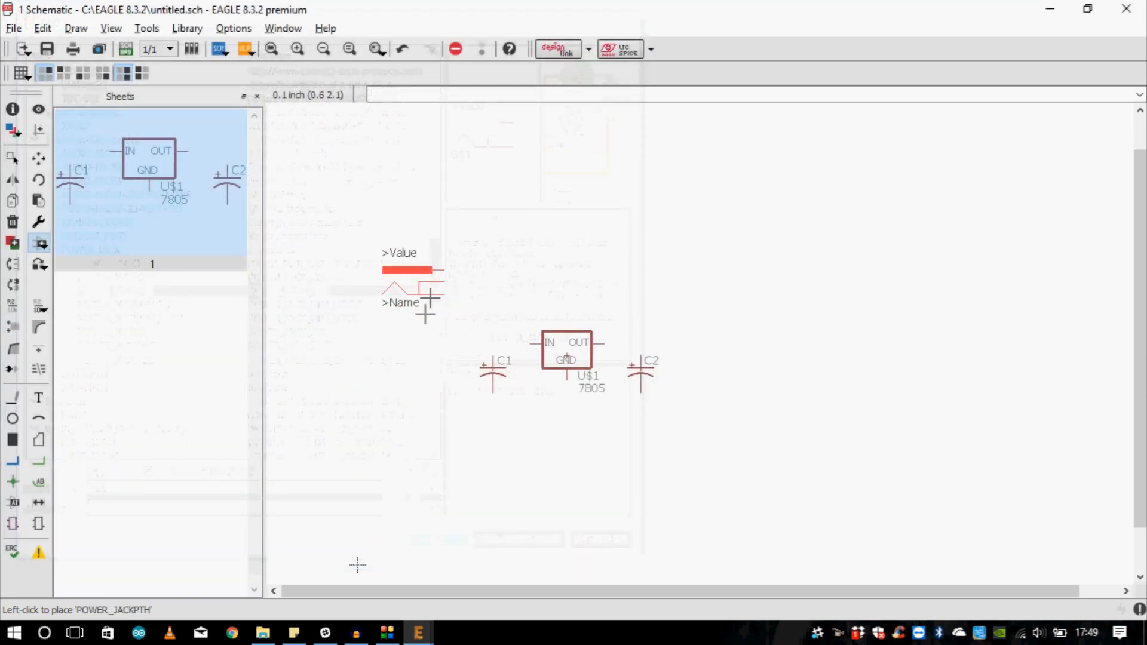
{"action": "left_click", "coordinate": [407, 366]}
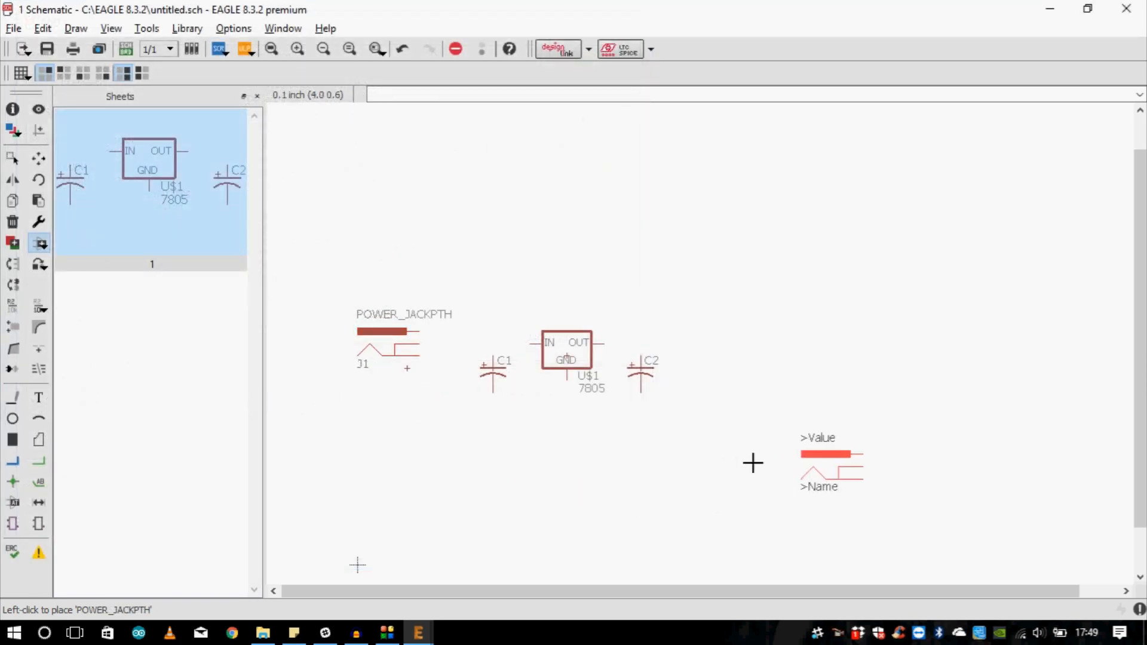
{"action": "scroll", "coordinate": [729, 463], "scroll_direction": "down", "scroll_amount": 1}
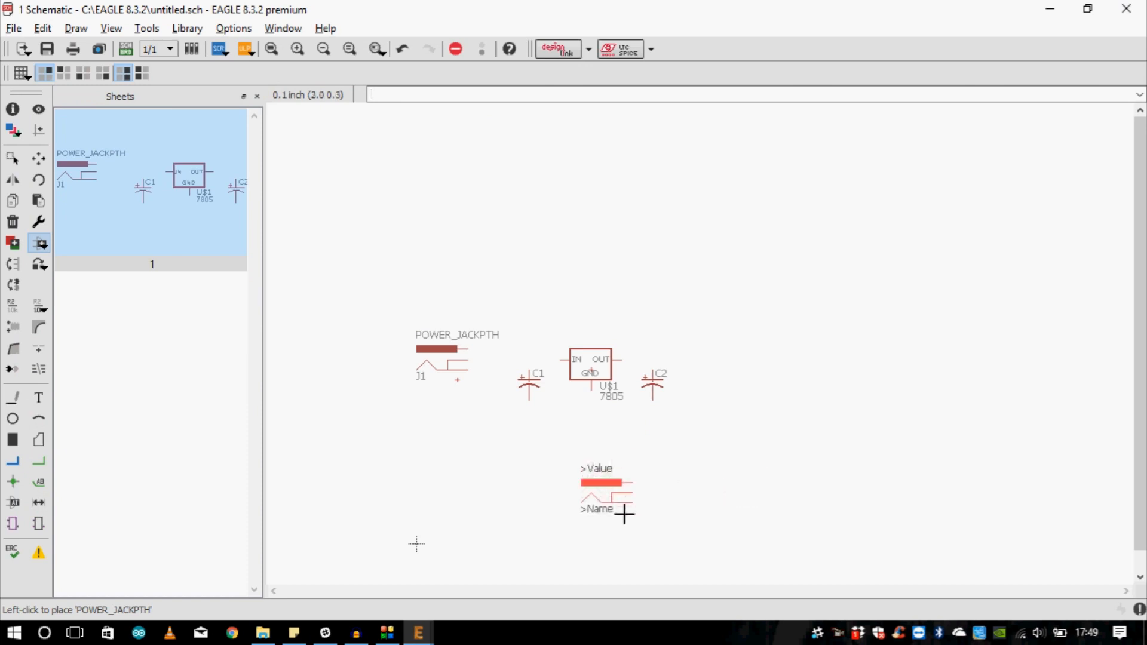
{"action": "scroll", "coordinate": [621, 512], "scroll_direction": "up", "scroll_amount": 1}
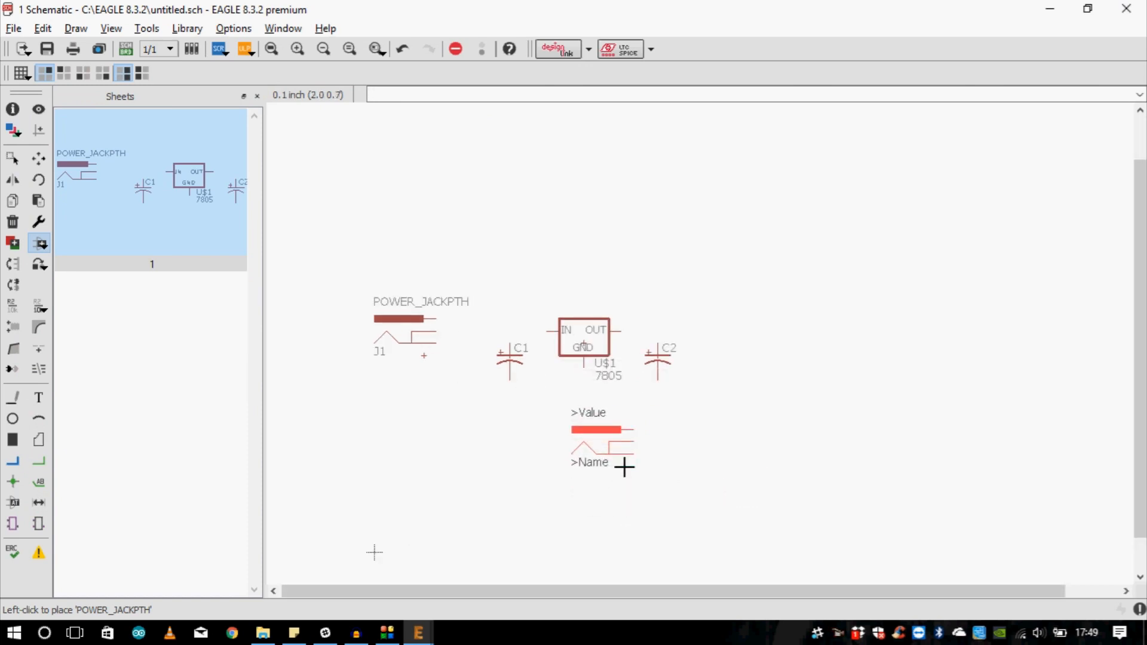
{"action": "key", "text": "Escape"}
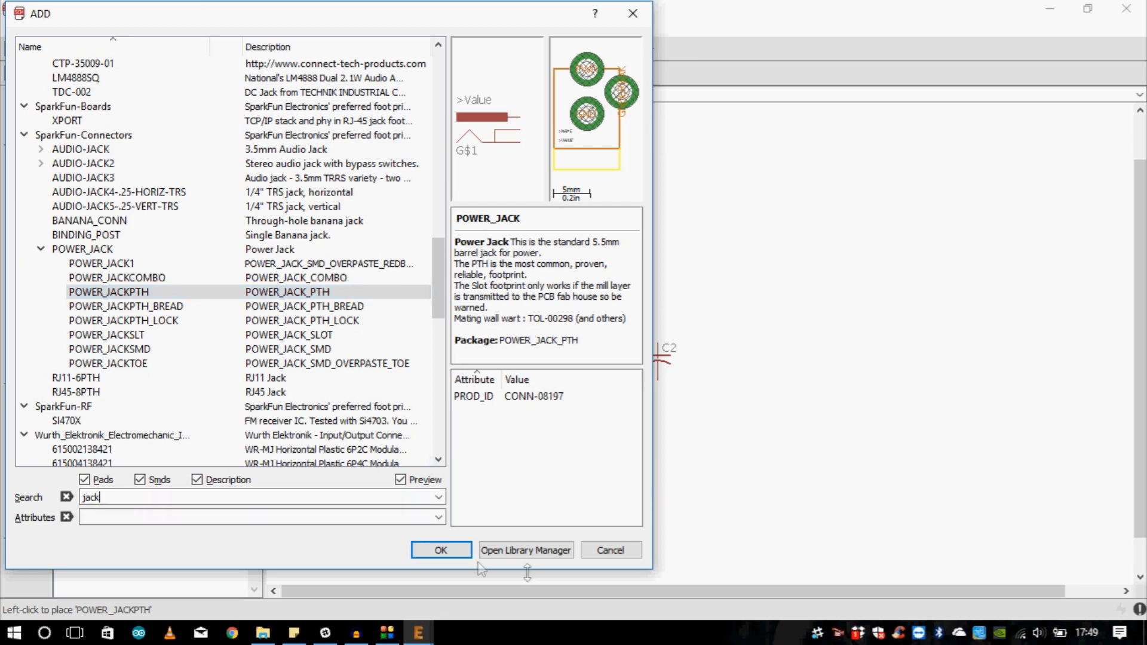
{"action": "left_click", "coordinate": [610, 550]}
- Move power jack J1 and capacitor C1 slightly down and right, and capacitor C2 slightly down
{"action": "scroll", "coordinate": [578, 359], "scroll_direction": "down", "scroll_amount": 2}
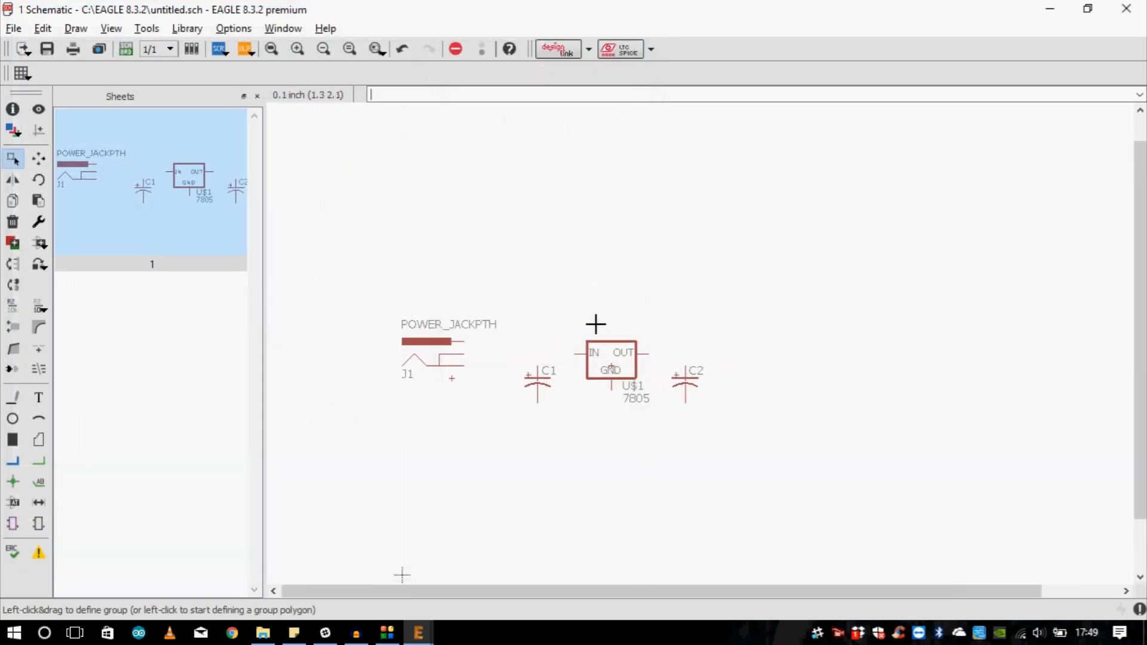
{"action": "left_click", "coordinate": [38, 166]}
{"action": "scroll", "coordinate": [389, 341], "scroll_direction": "up", "scroll_amount": 3}
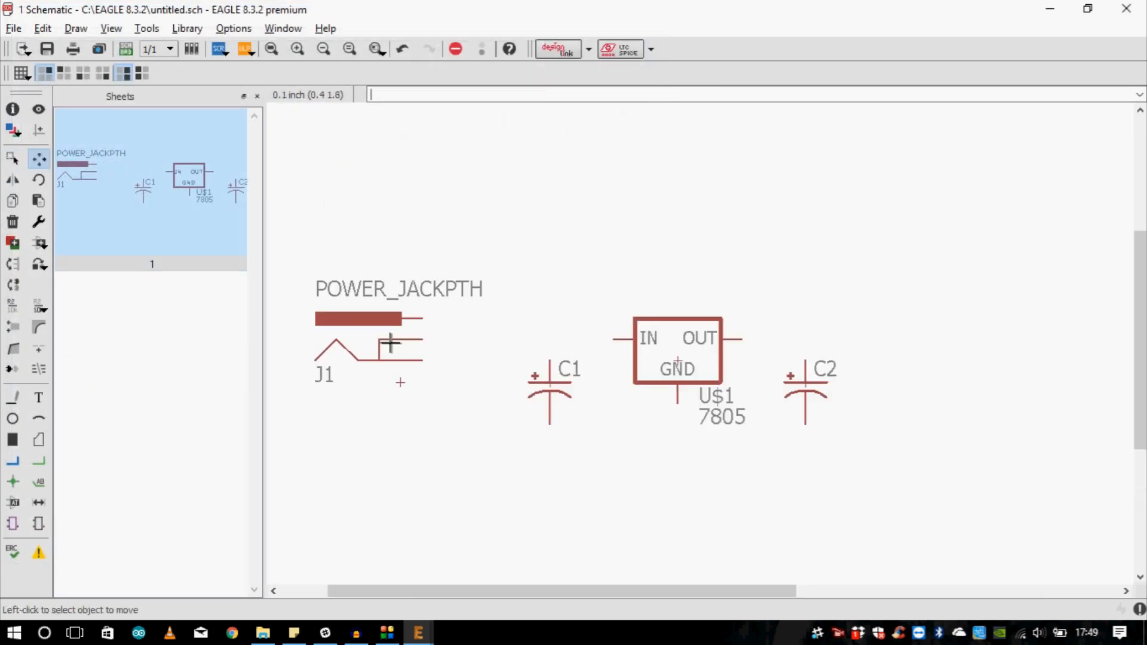
{"action": "left_click", "coordinate": [385, 378]}
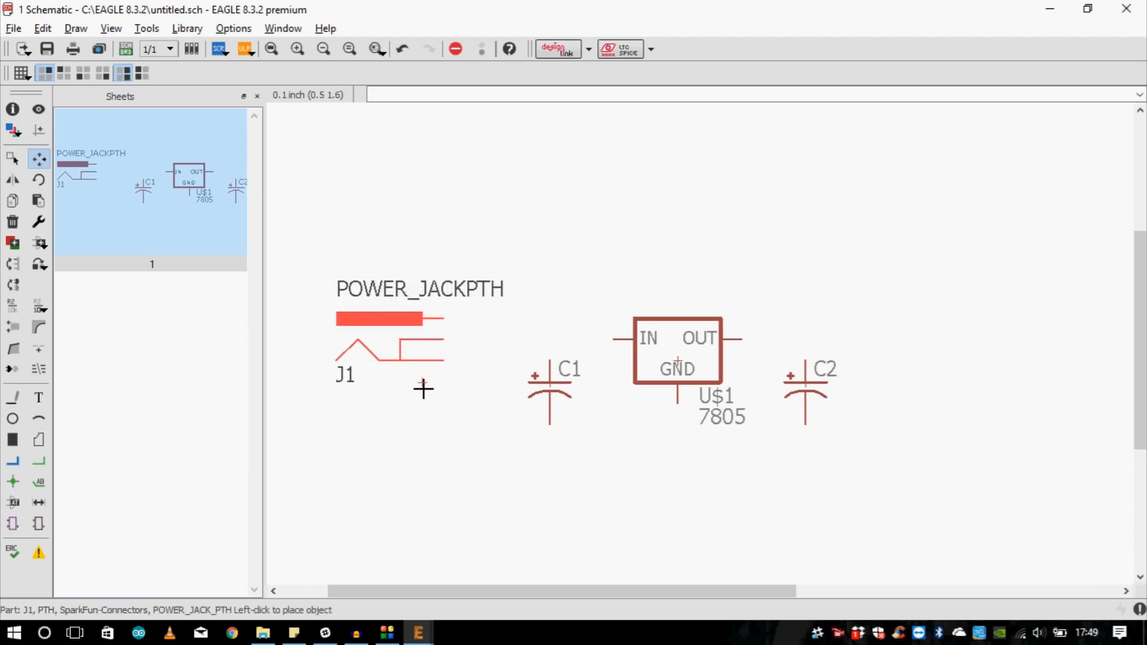
{"action": "left_click", "coordinate": [422, 397]}
{"action": "left_click", "coordinate": [549, 380]}
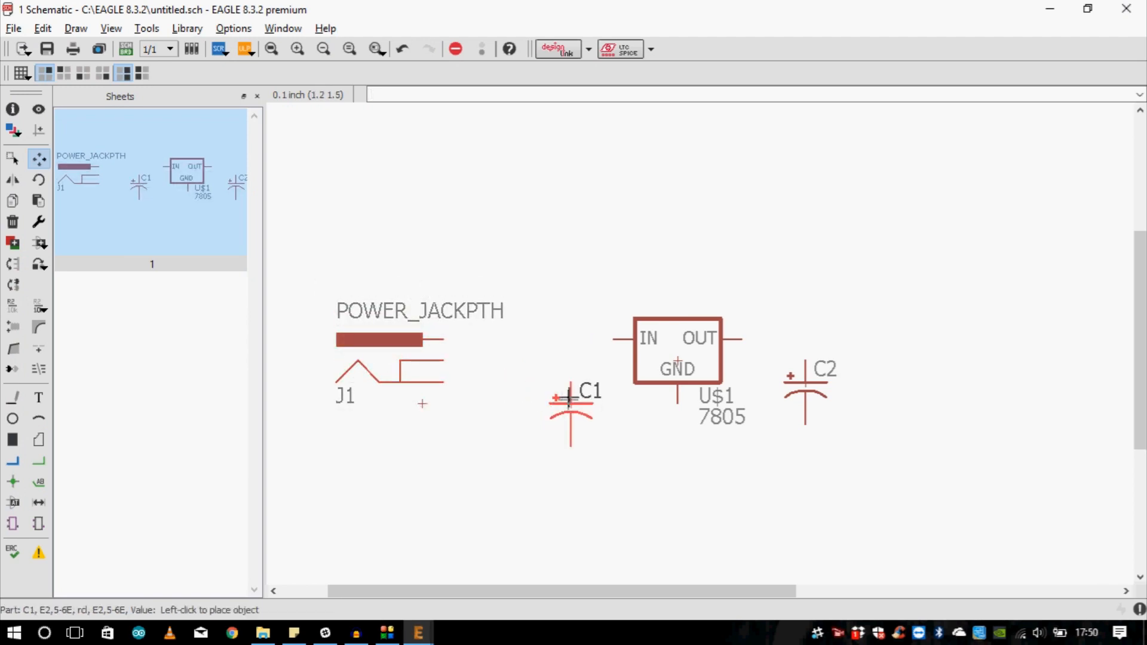
{"action": "left_click", "coordinate": [568, 398]}
{"action": "left_click", "coordinate": [807, 385]}
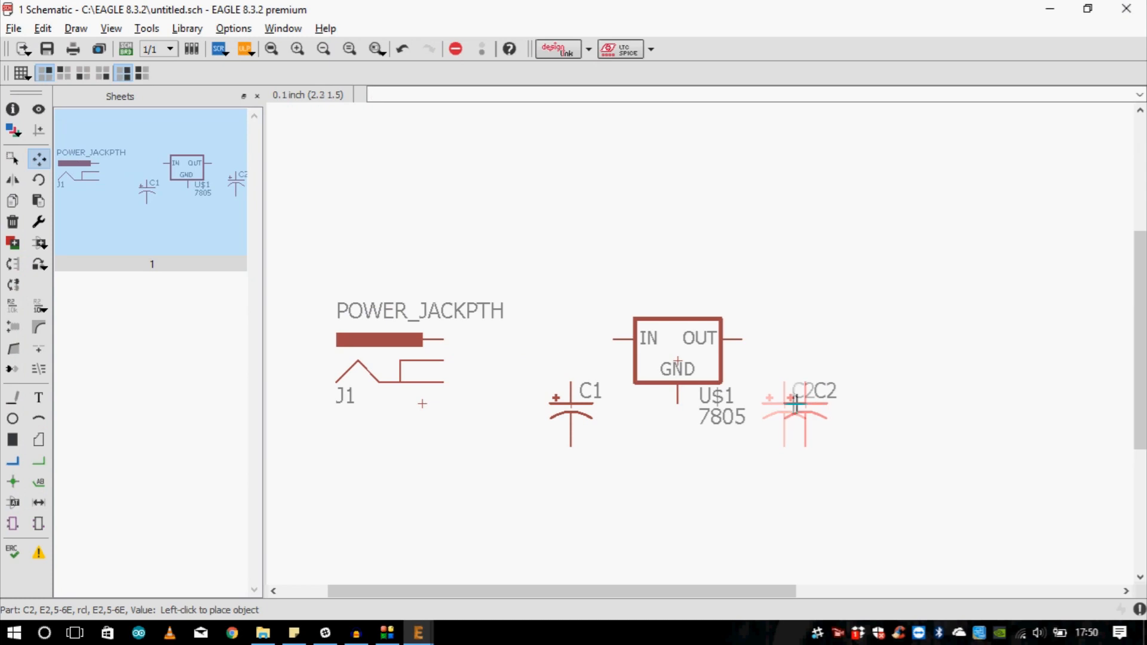
{"action": "left_click", "coordinate": [812, 405]}
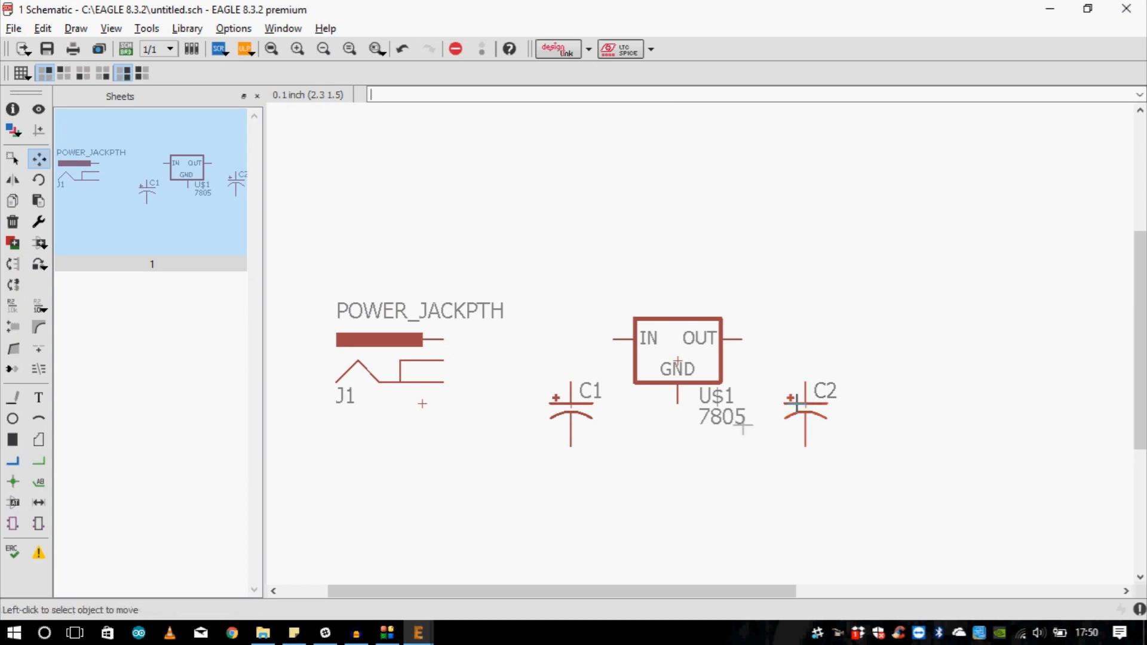
- Draw a net wire between the positive pin of C1 and the regulator's IN pin
{"action": "left_click", "coordinate": [38, 461]}
{"action": "scroll", "coordinate": [574, 449], "scroll_direction": "up", "scroll_amount": 2}
{"action": "left_click", "coordinate": [575, 363]}
{"action": "left_click", "coordinate": [635, 303]}
- Draw a net wire from the regulator's OUT pin to the positive pin of C2
{"action": "scroll", "coordinate": [633, 263], "scroll_direction": "down", "scroll_amount": 3}
{"action": "scroll", "coordinate": [697, 302], "scroll_direction": "up", "scroll_amount": 3}
{"action": "scroll", "coordinate": [622, 203], "scroll_direction": "down", "scroll_amount": 2}
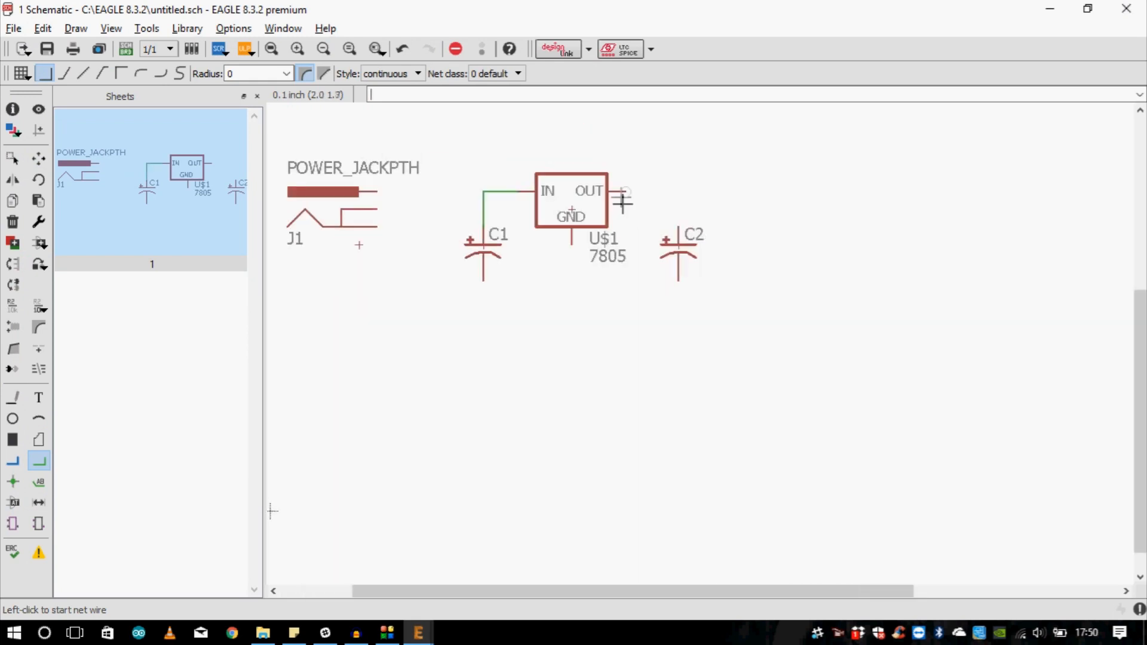
{"action": "scroll", "coordinate": [622, 203], "scroll_direction": "up", "scroll_amount": 2}
{"action": "left_click", "coordinate": [623, 192]}
{"action": "left_click", "coordinate": [678, 229]}
- Wire the negative pins of C1 and C2 together and connect the regulator's GND pin to that net
{"action": "scroll", "coordinate": [678, 236], "scroll_direction": "down", "scroll_amount": 2}
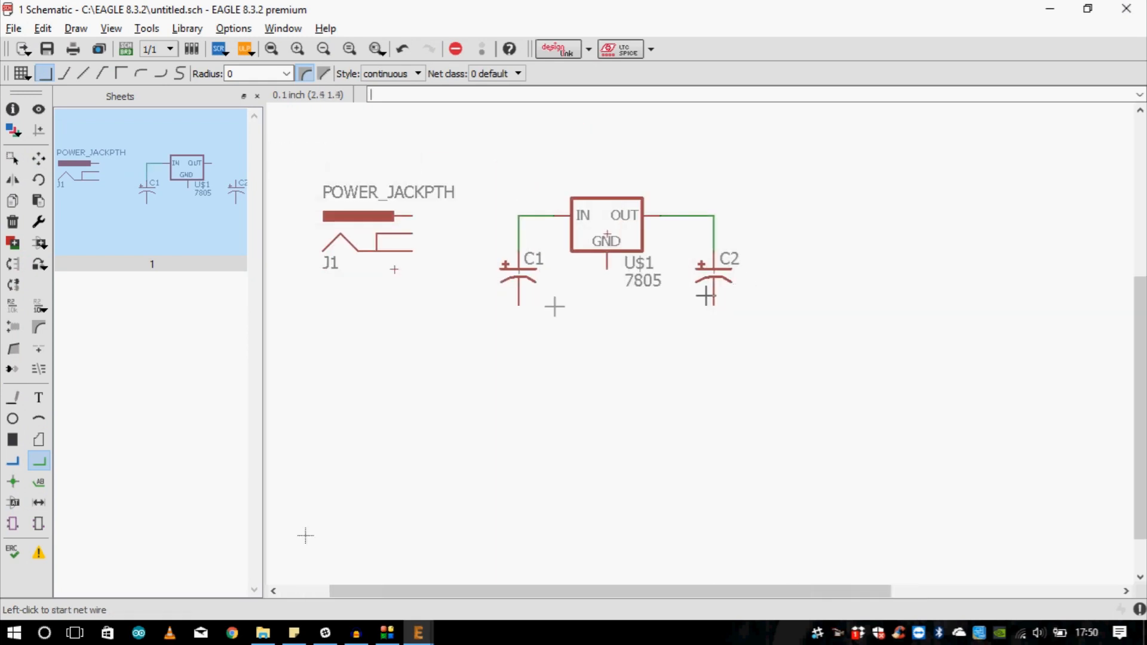
{"action": "scroll", "coordinate": [554, 304], "scroll_direction": "up", "scroll_amount": 2}
{"action": "left_click", "coordinate": [503, 303]}
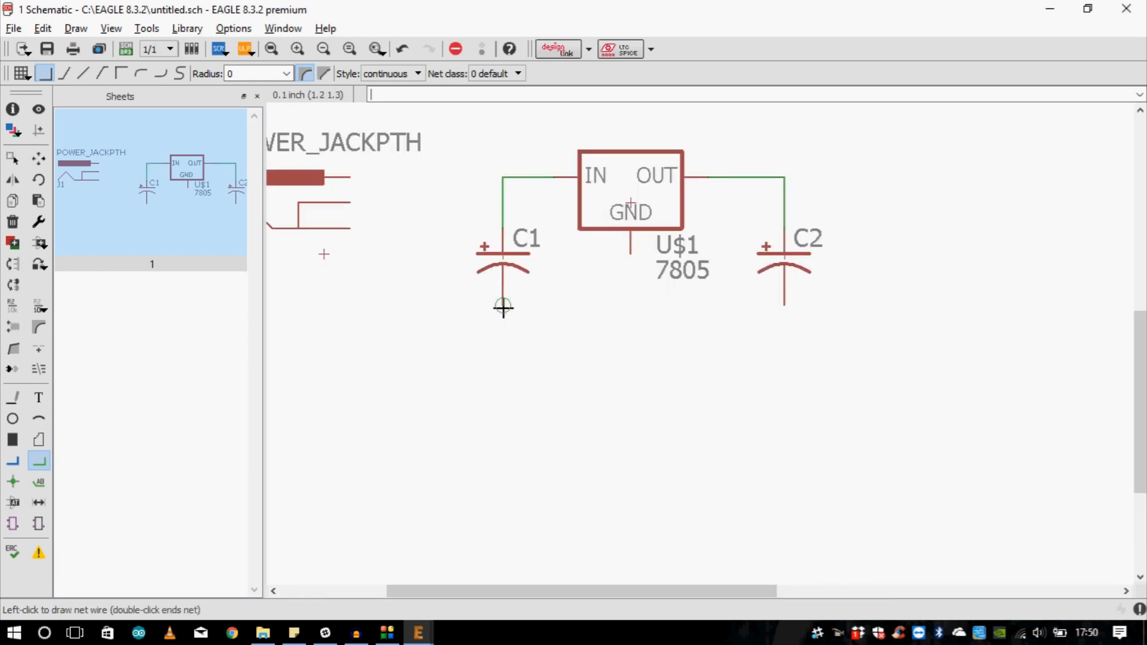
{"action": "left_click", "coordinate": [775, 313]}
{"action": "left_click", "coordinate": [630, 252]}
{"action": "left_click", "coordinate": [630, 305]}
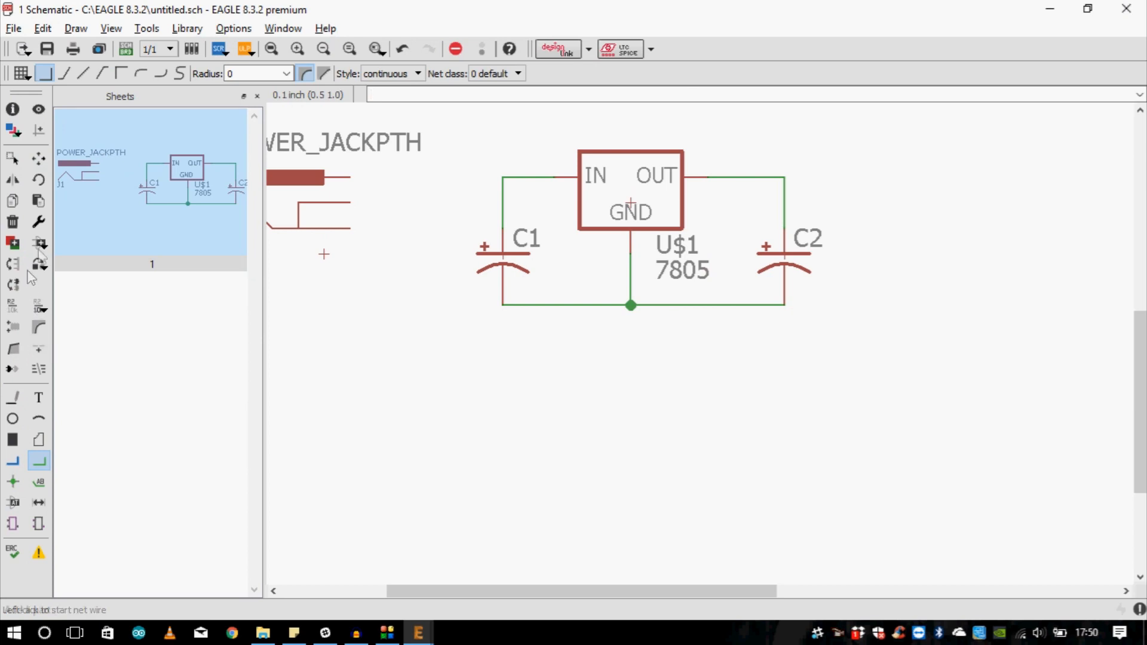
- Add a GND supply symbol from the SparkFun-Aesthetics library just below the ground junction under the 7805 regulator
{"action": "left_click", "coordinate": [12, 242]}
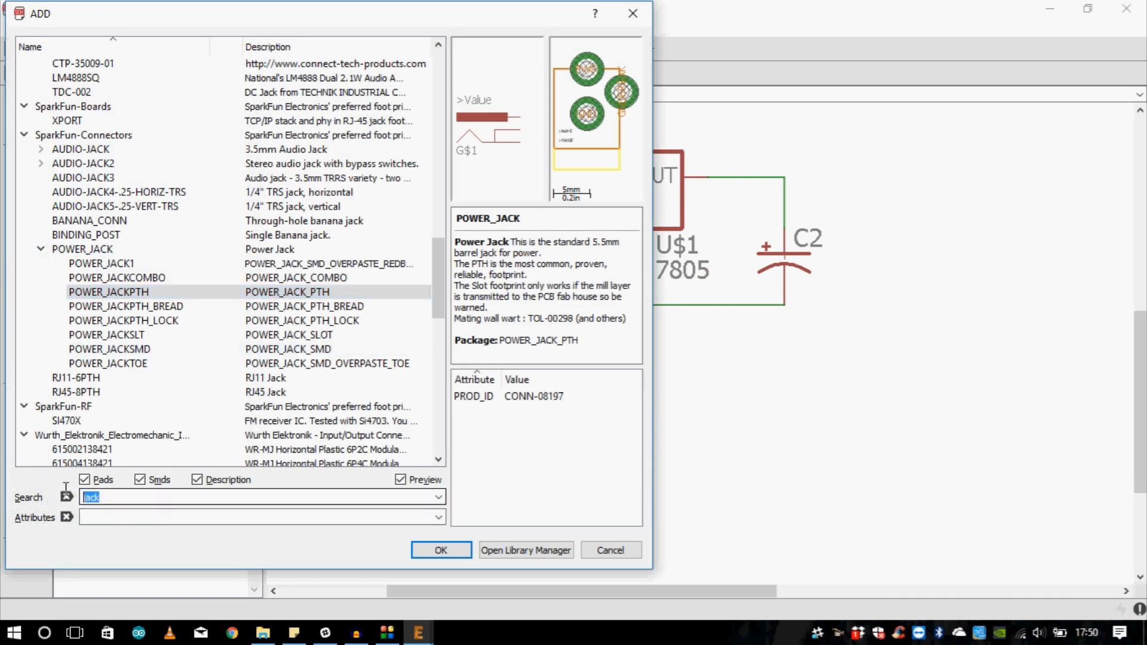
{"action": "type", "text": "gnd"}
{"action": "key", "text": "Return"}
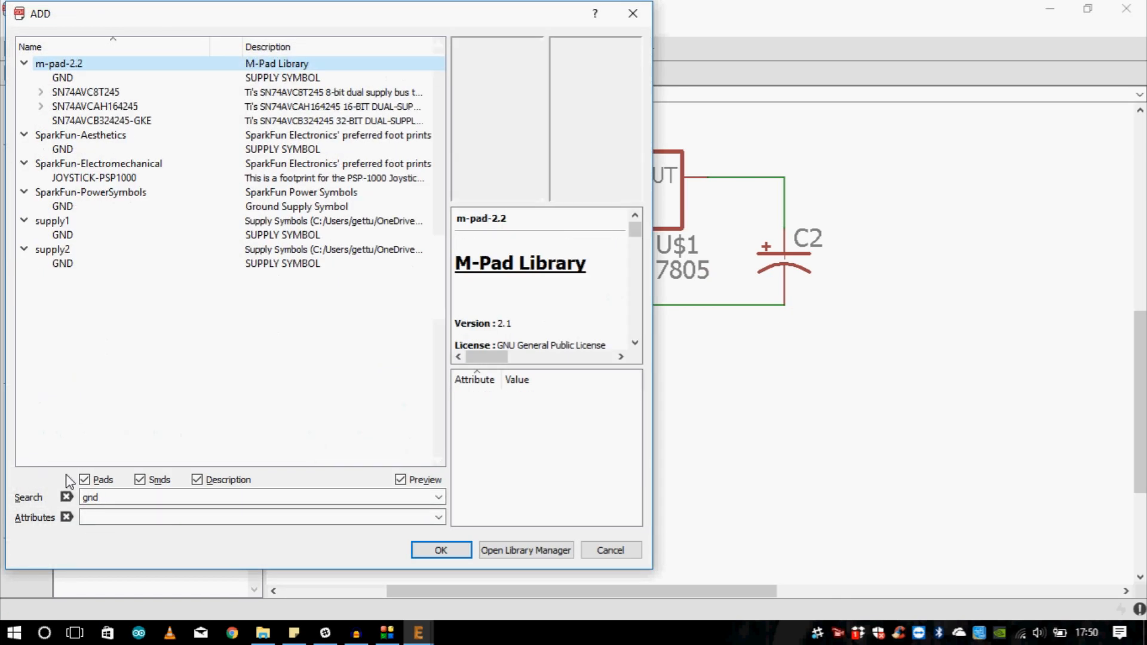
{"action": "left_click", "coordinate": [83, 147]}
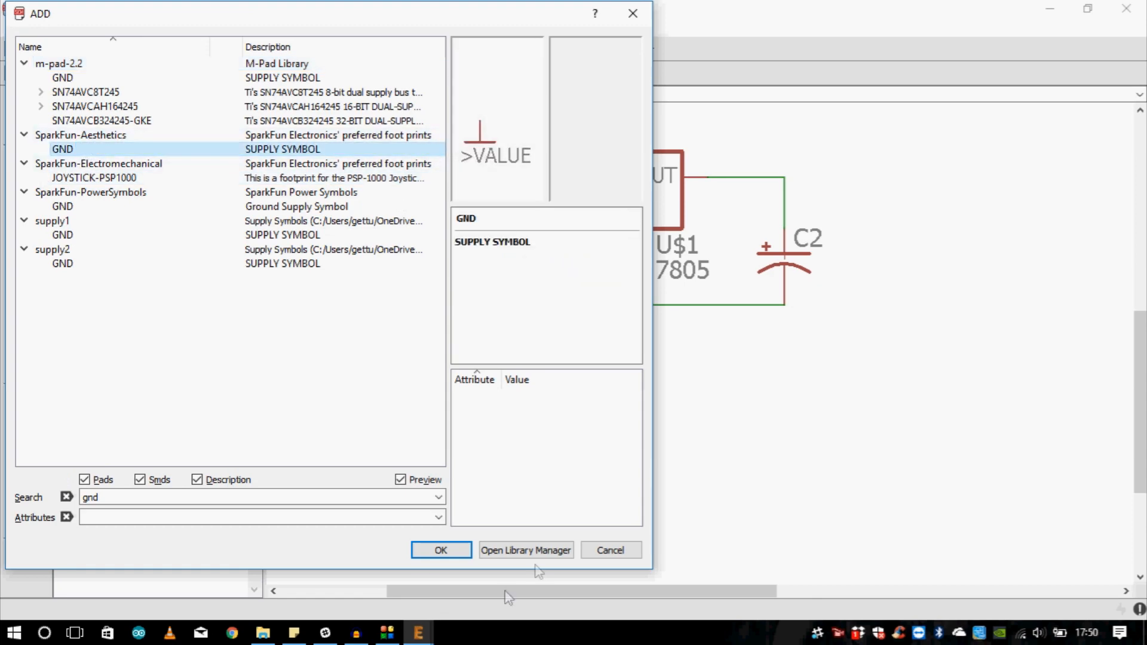
{"action": "left_click", "coordinate": [435, 549]}
{"action": "left_click", "coordinate": [630, 353]}
{"action": "key", "text": "Escape"}
{"action": "left_click", "coordinate": [613, 550]}
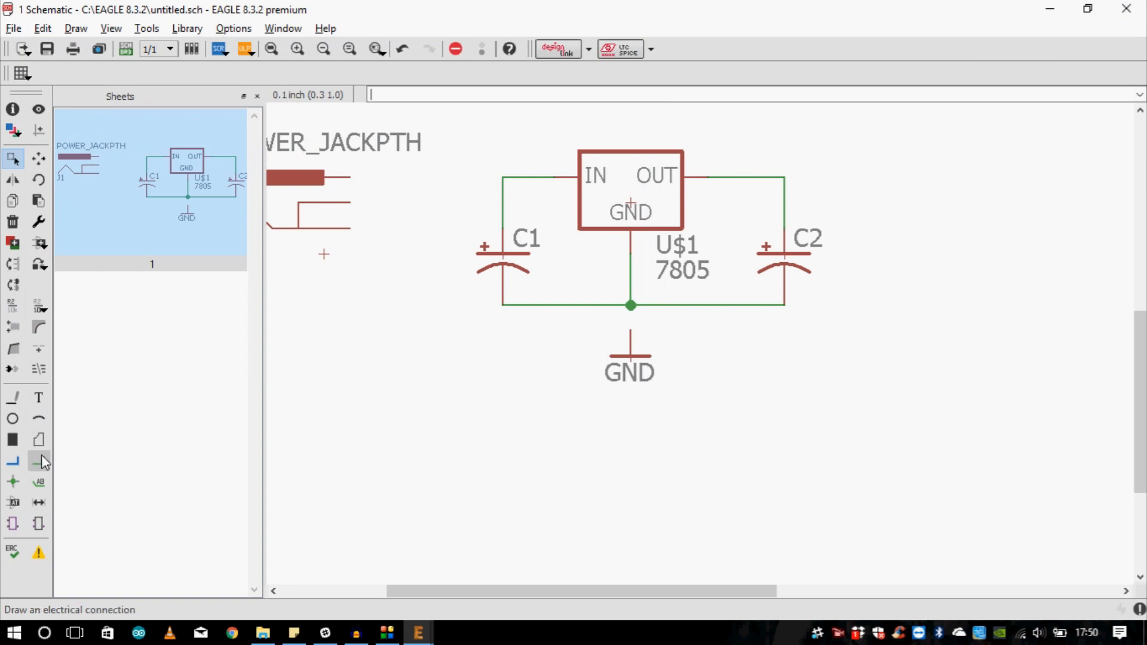
- Draw a net wire from the GND symbol to the junction above it and merge that net segment into GND
{"action": "left_click", "coordinate": [38, 461]}
{"action": "scroll", "coordinate": [630, 323], "scroll_direction": "up", "scroll_amount": 2}
{"action": "scroll", "coordinate": [630, 323], "scroll_direction": "up", "scroll_amount": 2}
{"action": "left_click", "coordinate": [631, 341]}
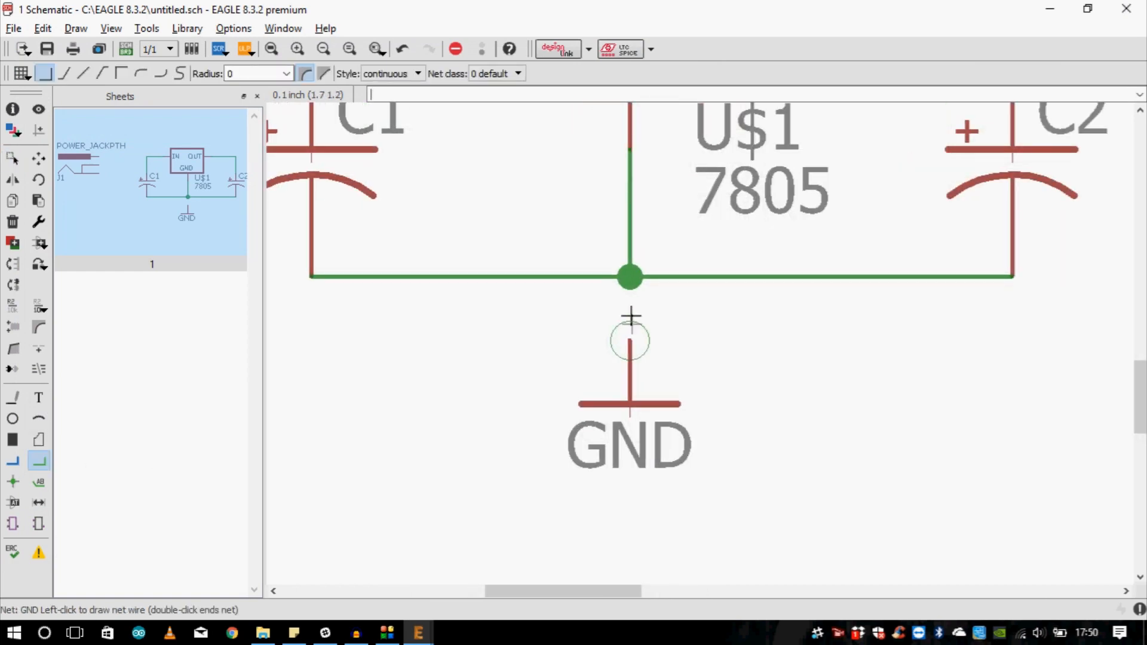
{"action": "left_click", "coordinate": [630, 277]}
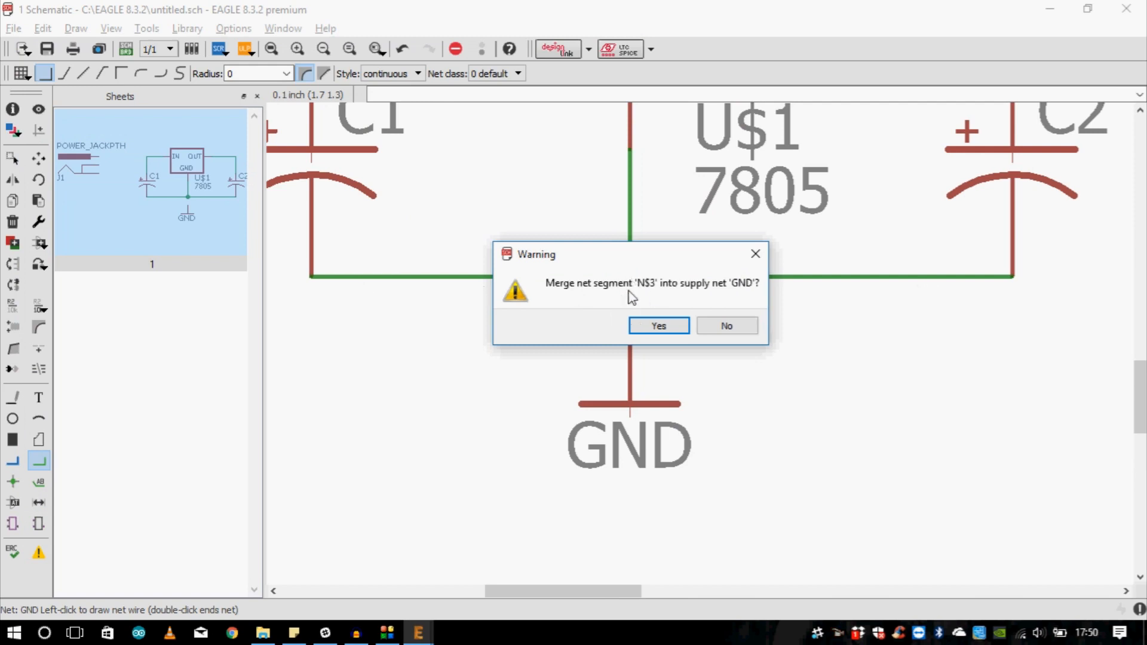
{"action": "left_click", "coordinate": [659, 326]}
{"action": "scroll", "coordinate": [653, 334], "scroll_direction": "down", "scroll_amount": 3}
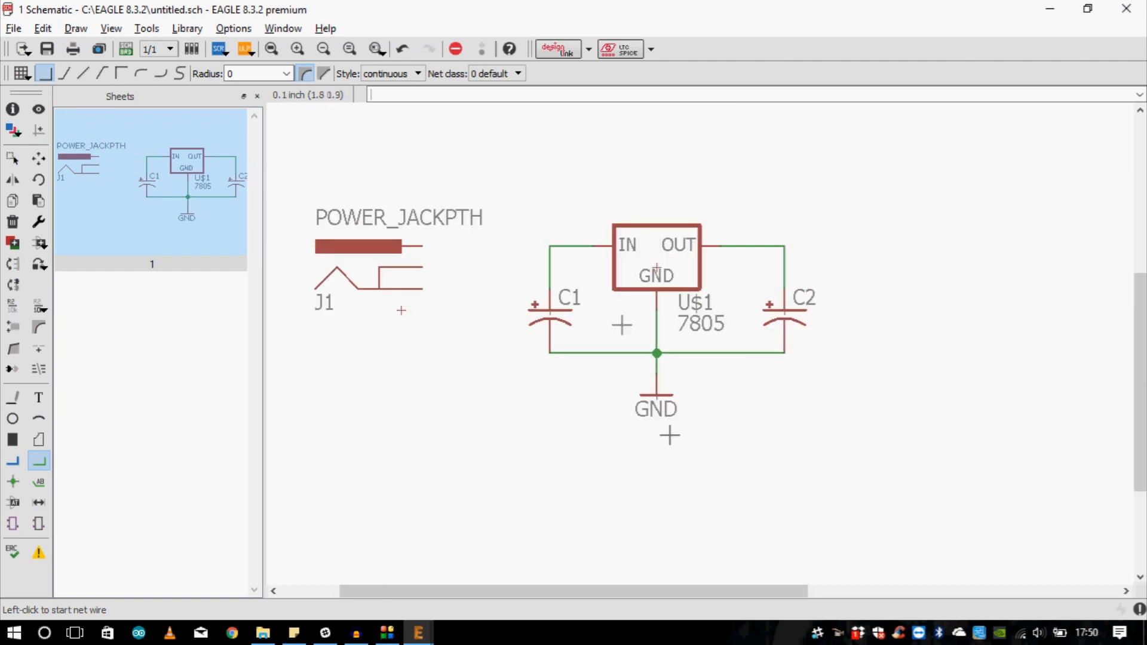
- Join the two lower pins of power jack J1 with a net wire
{"action": "scroll", "coordinate": [366, 268], "scroll_direction": "up", "scroll_amount": 2}
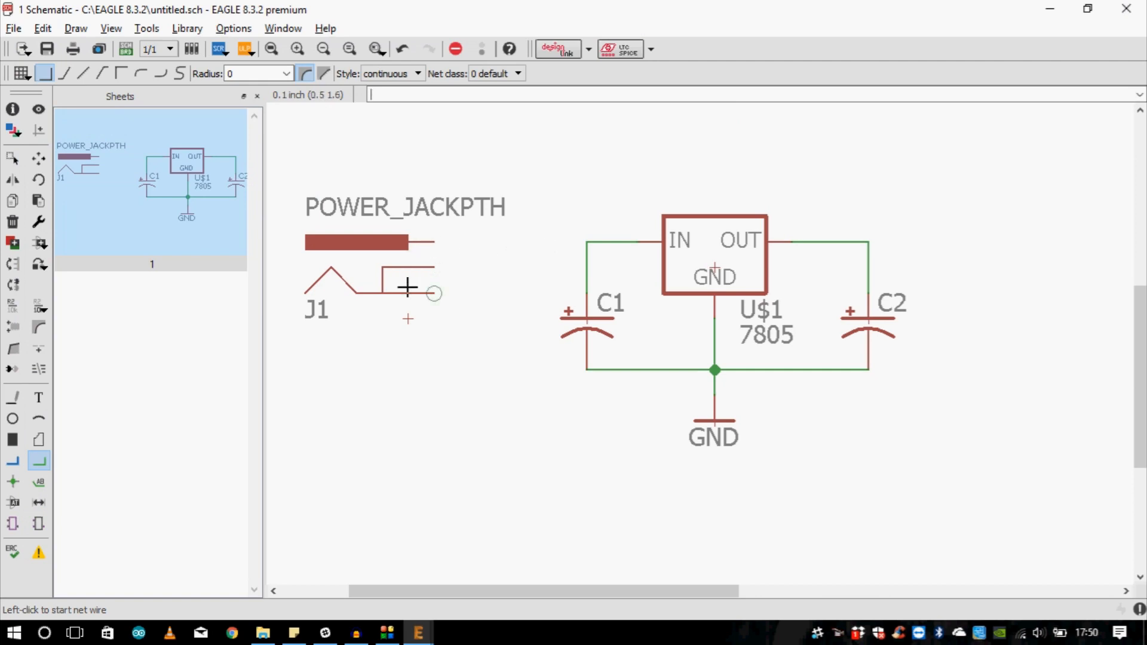
{"action": "scroll", "coordinate": [407, 286], "scroll_direction": "up", "scroll_amount": 1}
{"action": "double_click", "coordinate": [448, 290]}
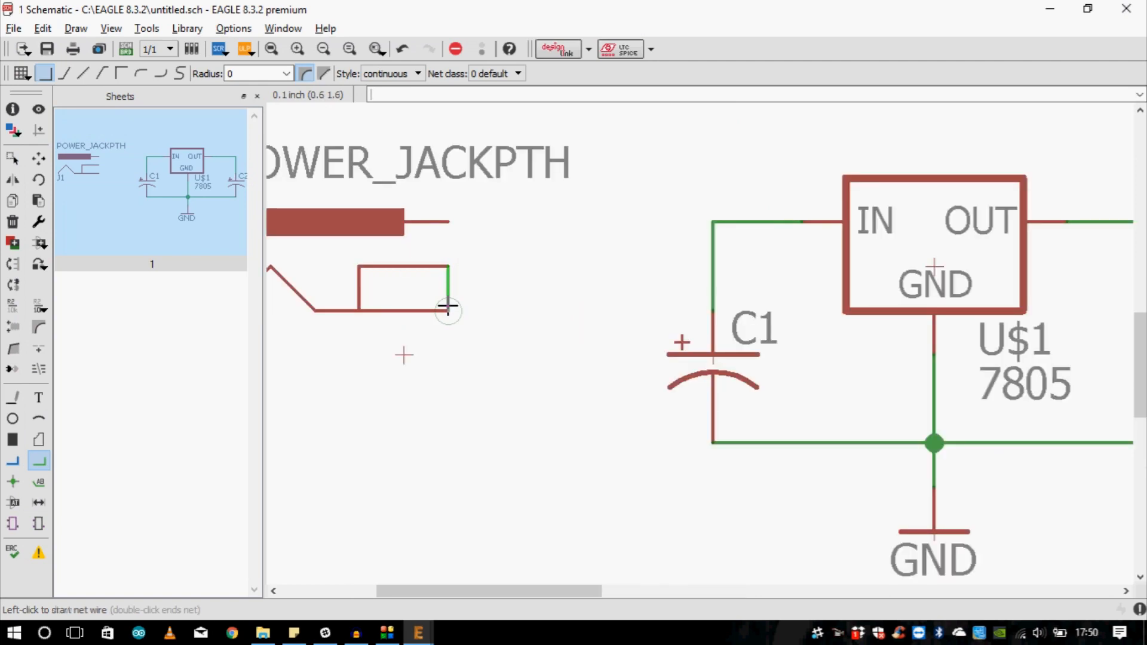
- Draw a net wire from the upper pin of J1 to the corner of the net joining C1 and the regulator's IN pin
{"action": "scroll", "coordinate": [476, 304], "scroll_direction": "down", "scroll_amount": 2}
{"action": "scroll", "coordinate": [456, 289], "scroll_direction": "up", "scroll_amount": 1}
{"action": "left_click", "coordinate": [463, 258]}
{"action": "left_click", "coordinate": [684, 257]}
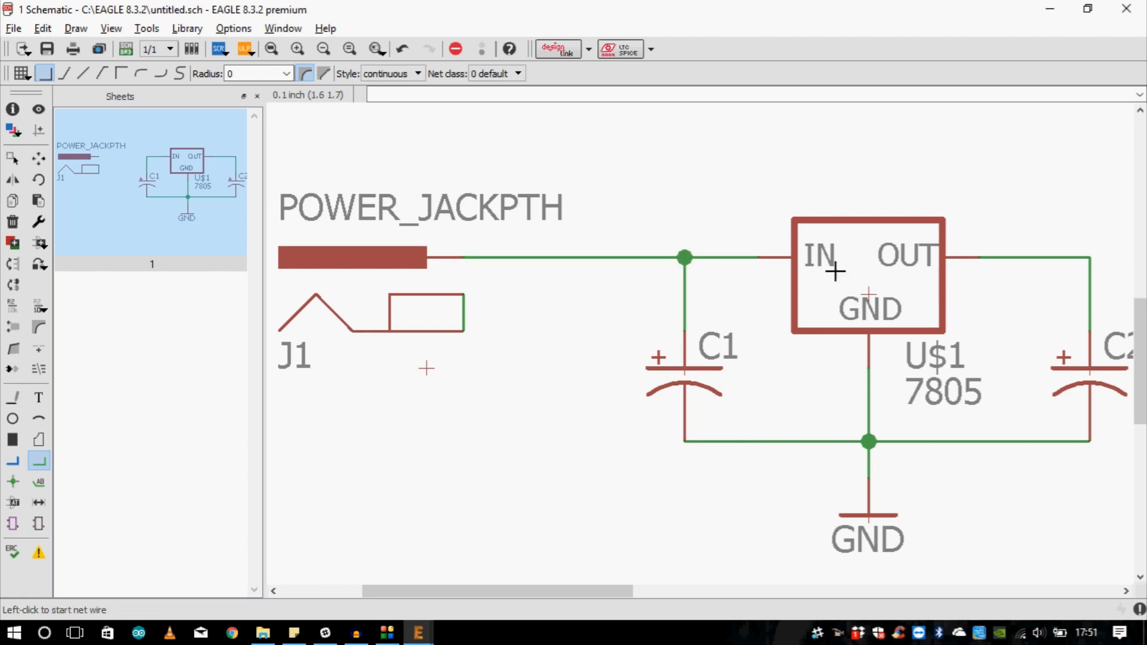
{"action": "scroll", "coordinate": [701, 301], "scroll_direction": "down", "scroll_amount": 2}
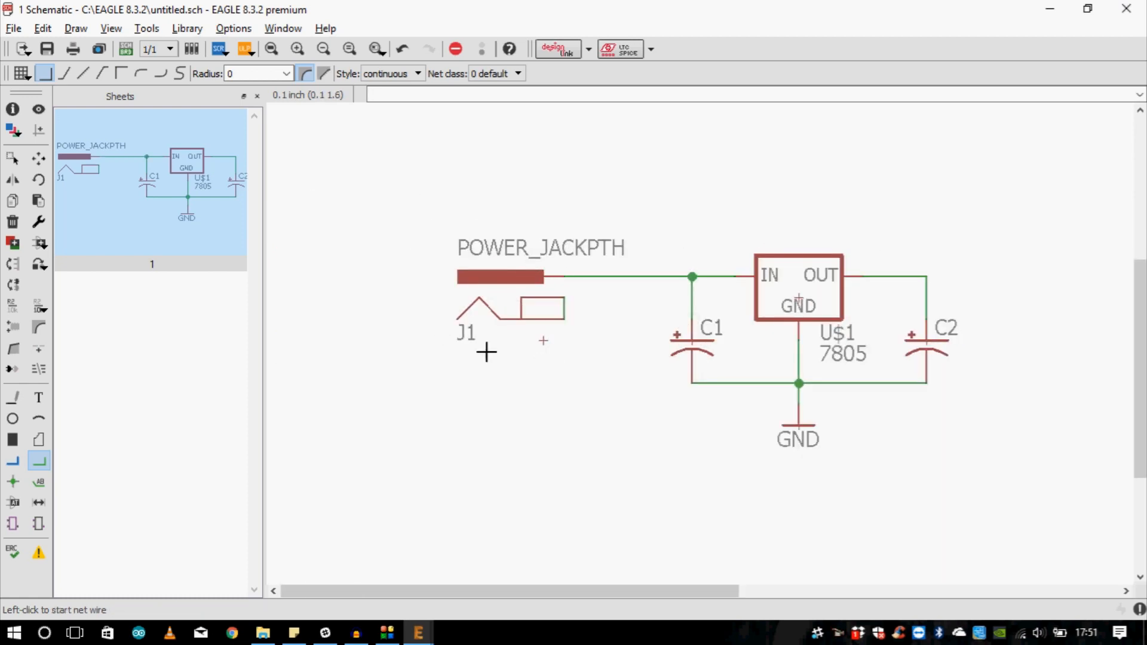
- Place a copy of the GND symbol below power jack J1 and delete that copy
{"action": "scroll", "coordinate": [580, 331], "scroll_direction": "up", "scroll_amount": 1}
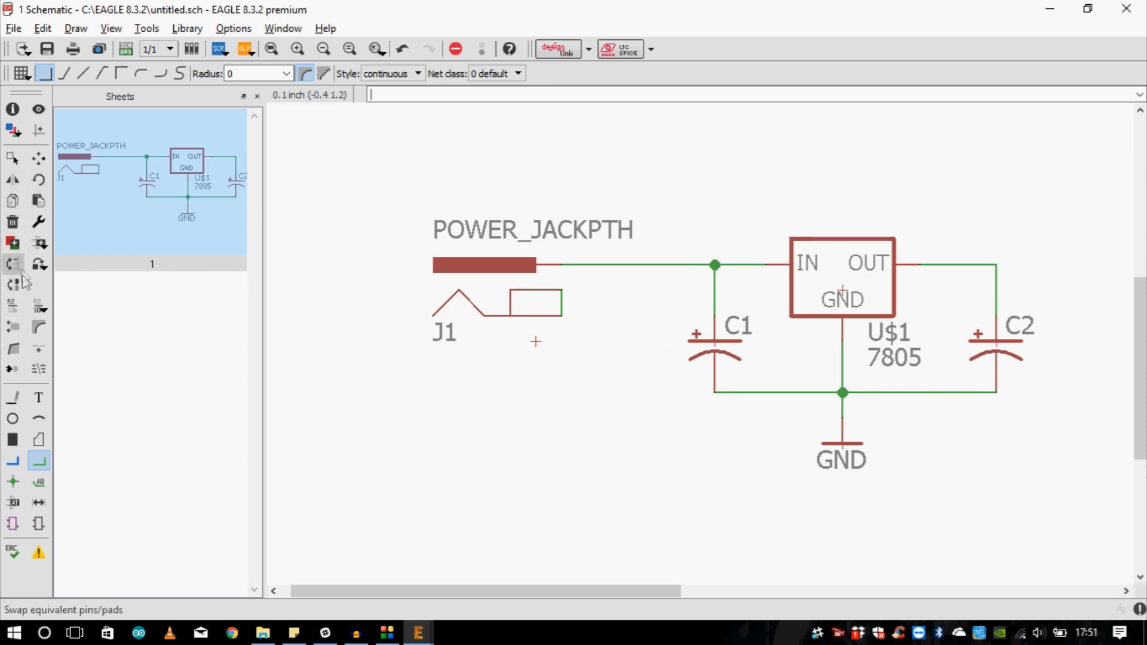
{"action": "left_click", "coordinate": [16, 201]}
{"action": "left_click", "coordinate": [809, 475]}
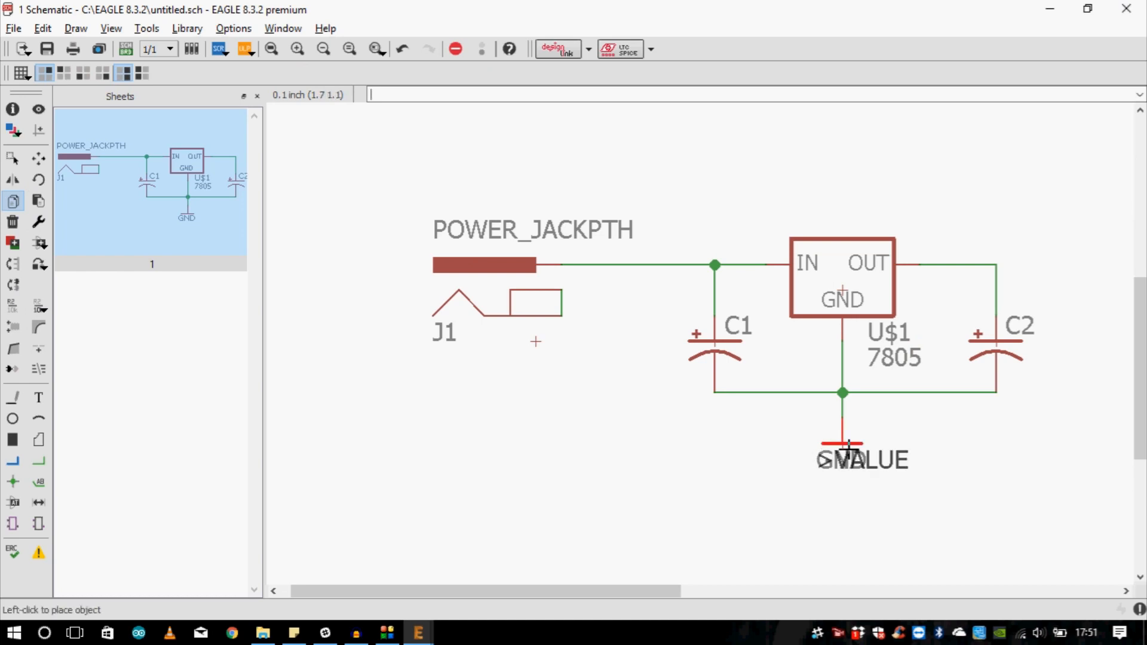
{"action": "left_click", "coordinate": [550, 405]}
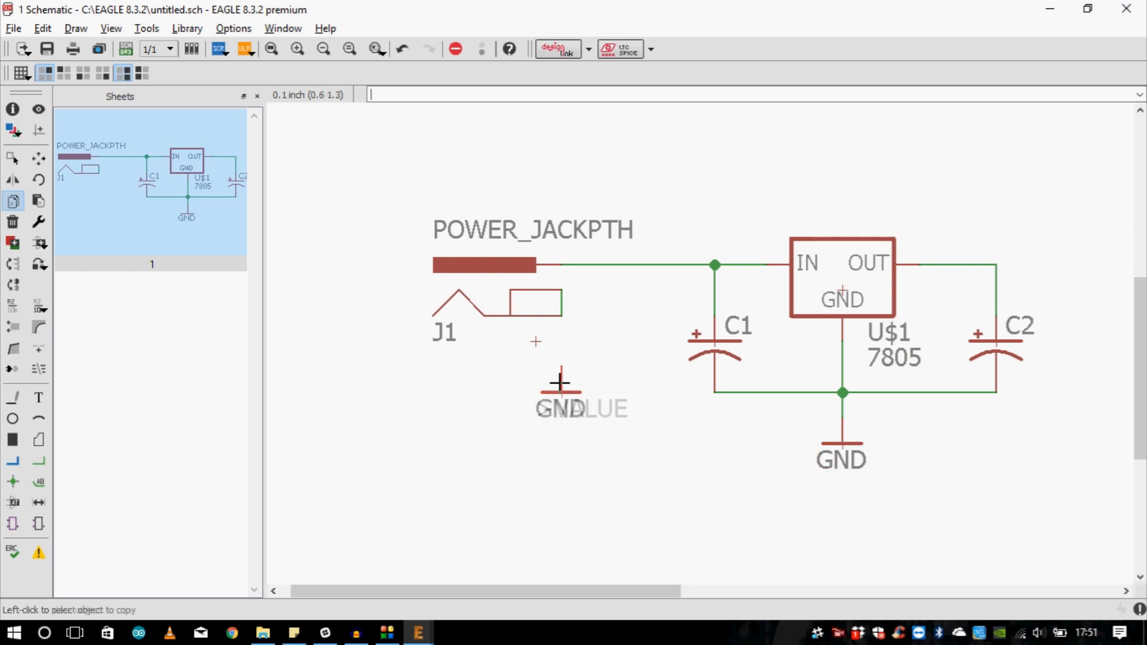
{"action": "left_click", "coordinate": [13, 222]}
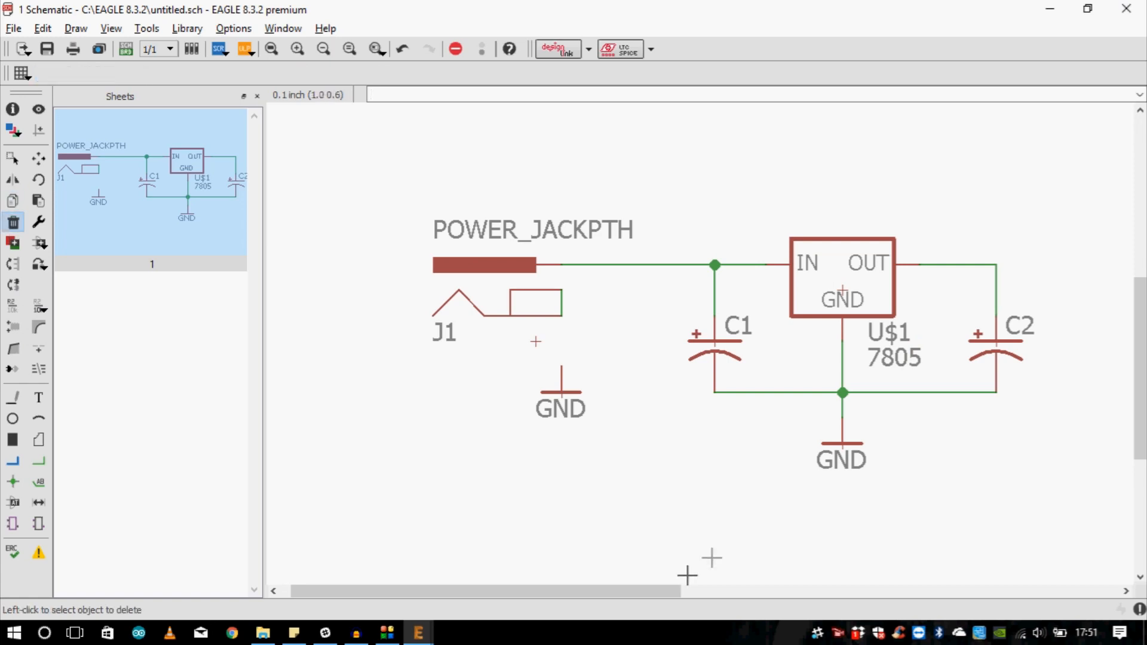
{"action": "left_click", "coordinate": [561, 391]}
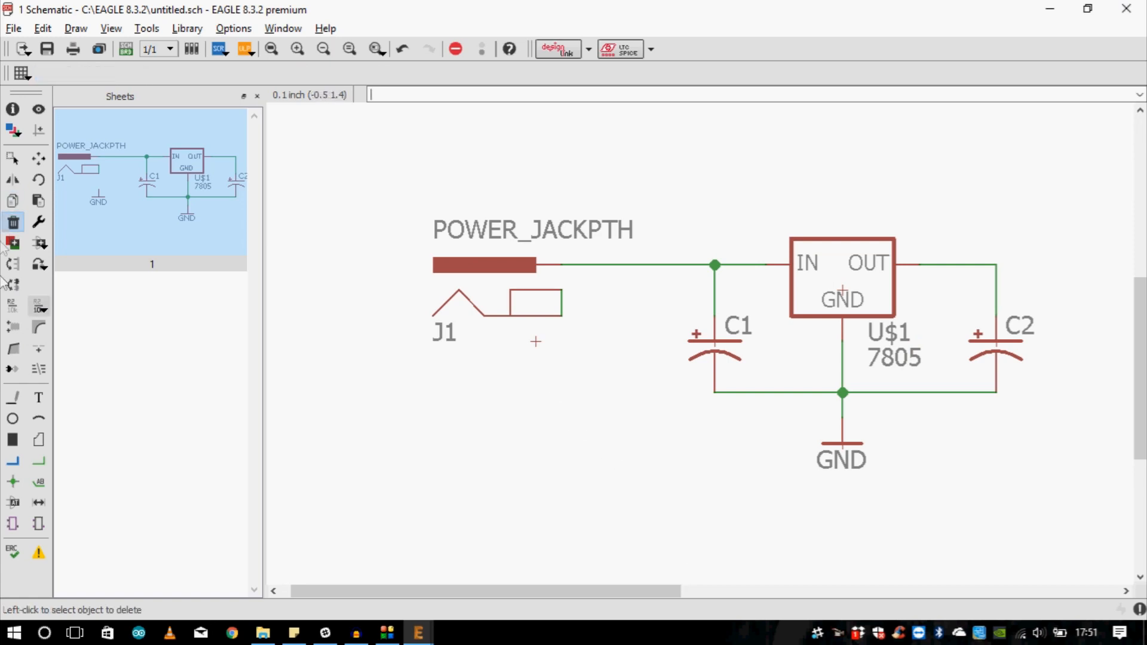
- Draw a net wire from J1's joined lower pins to the negative pin of C1 on the ground net
{"action": "left_click", "coordinate": [39, 464]}
{"action": "left_click", "coordinate": [561, 316]}
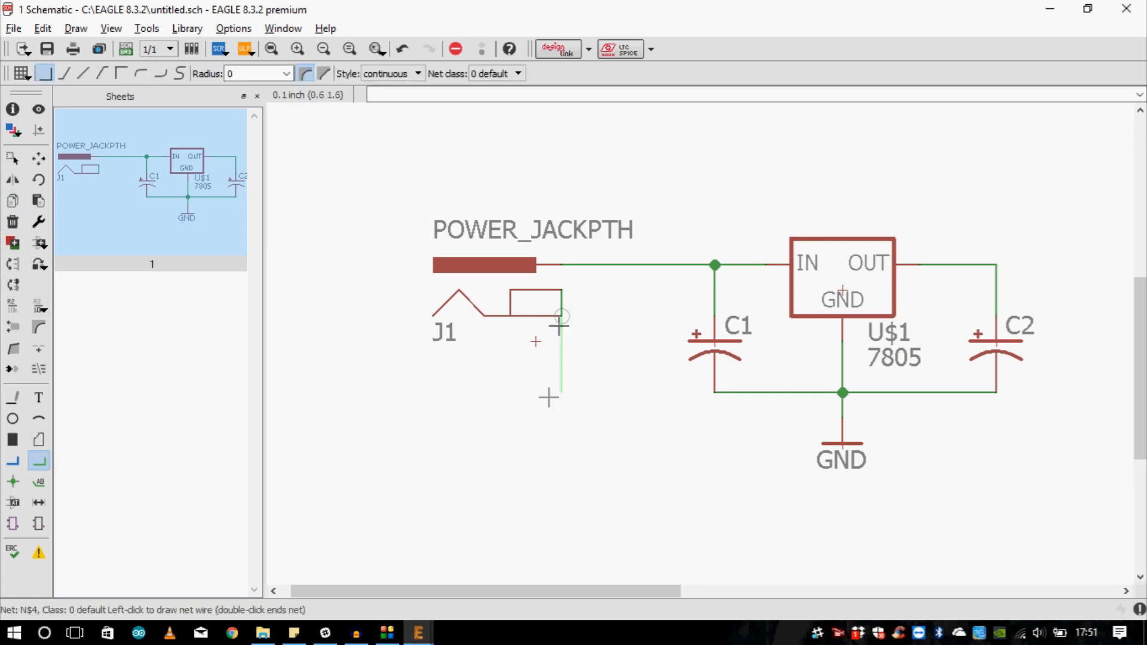
{"action": "left_click", "coordinate": [714, 393]}
{"action": "left_click", "coordinate": [742, 422]}
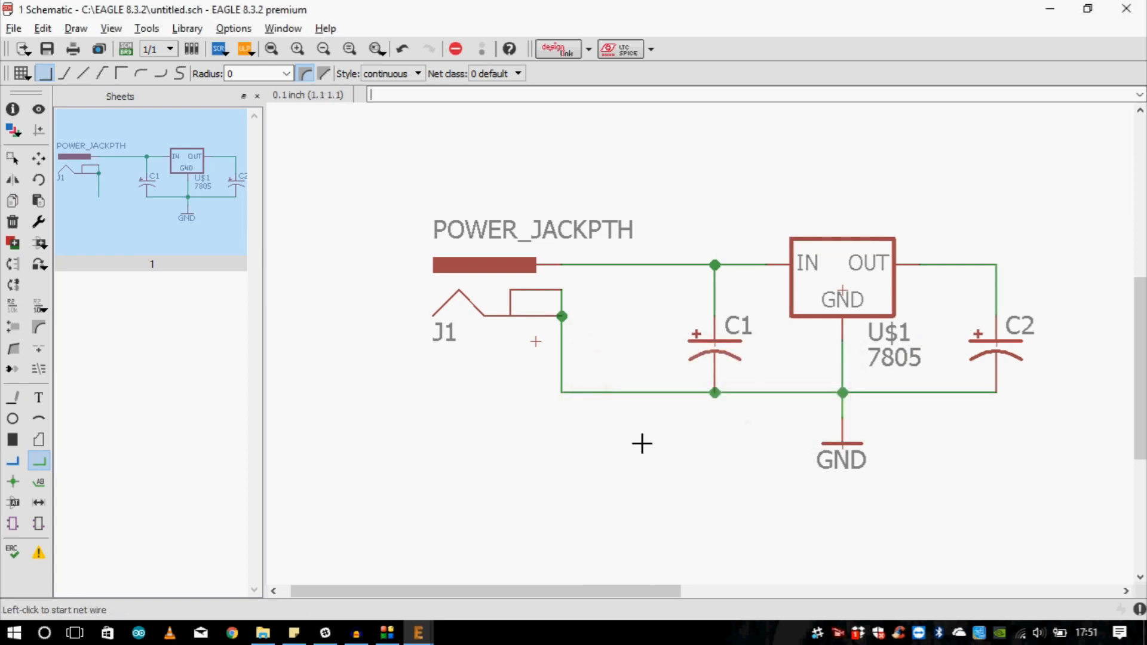
{"action": "scroll", "coordinate": [426, 378], "scroll_direction": "down", "scroll_amount": 2}
{"action": "scroll", "coordinate": [807, 366], "scroll_direction": "up", "scroll_amount": 1}
{"action": "left_click", "coordinate": [828, 286]}
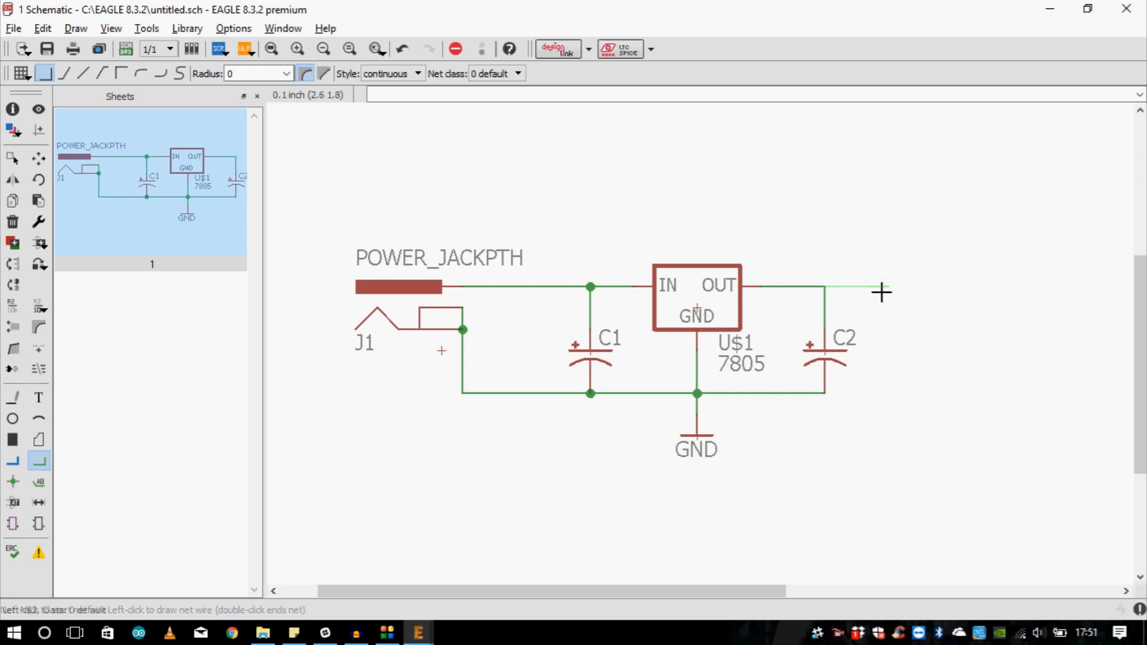
{"action": "key", "text": "Escape"}
{"action": "scroll", "coordinate": [693, 299], "scroll_direction": "down", "scroll_amount": 1}
{"action": "scroll", "coordinate": [802, 290], "scroll_direction": "up", "scroll_amount": 2}
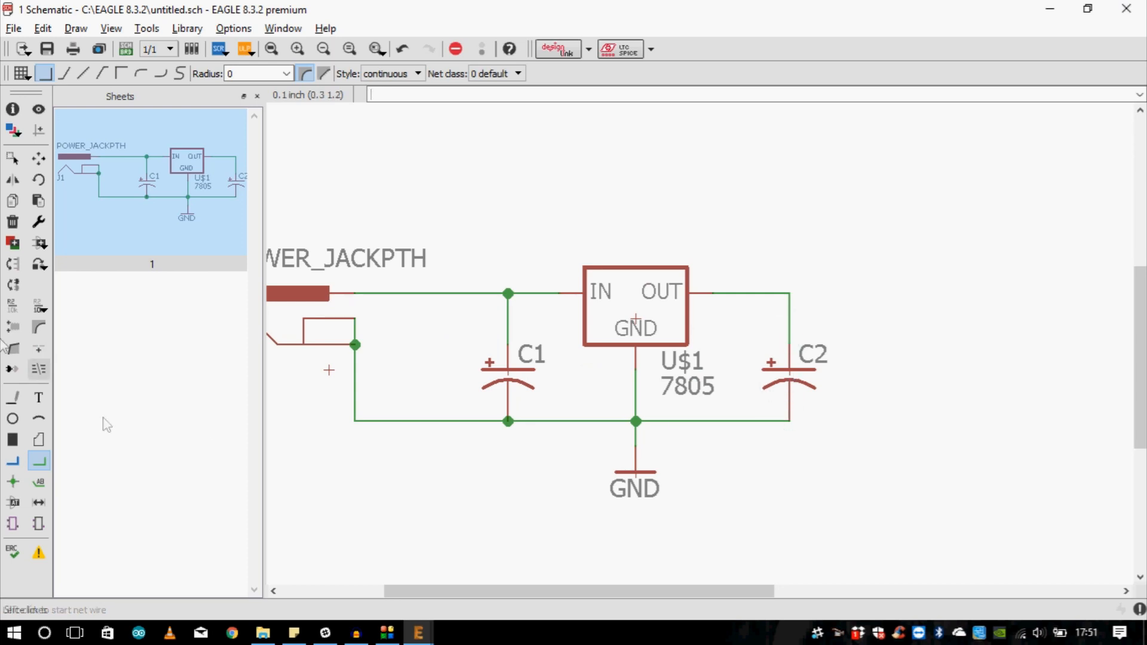
- Rename the net between the regulator's OUT pin and C2 as VCC
{"action": "left_click", "coordinate": [10, 308]}
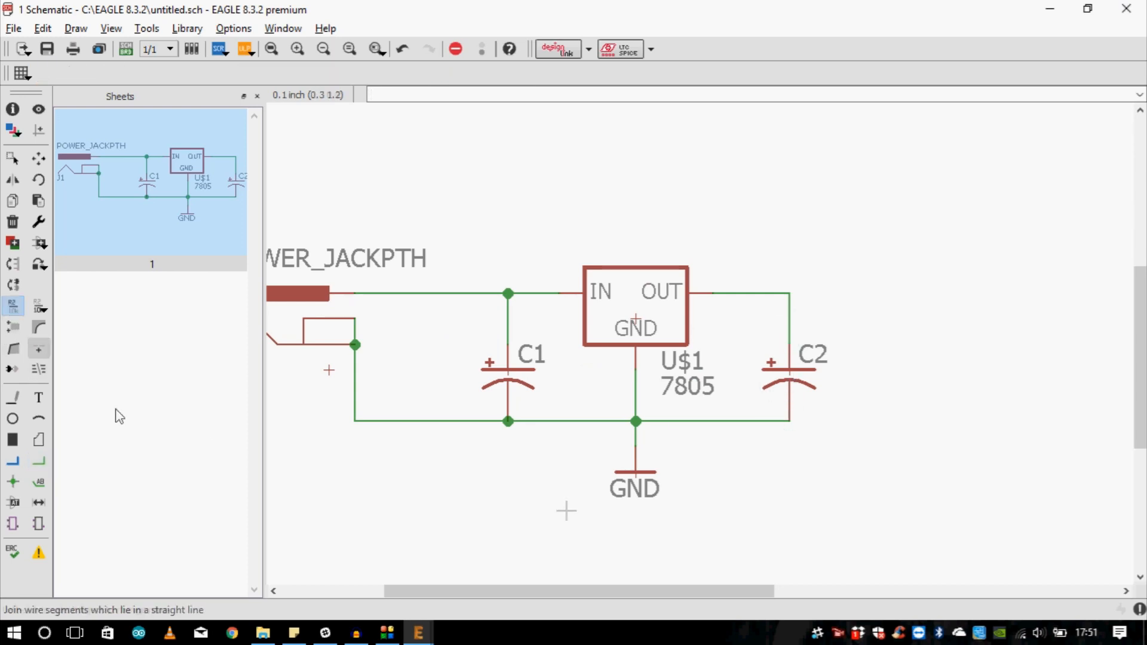
{"action": "left_click", "coordinate": [787, 293]}
{"action": "left_click", "coordinate": [787, 292]}
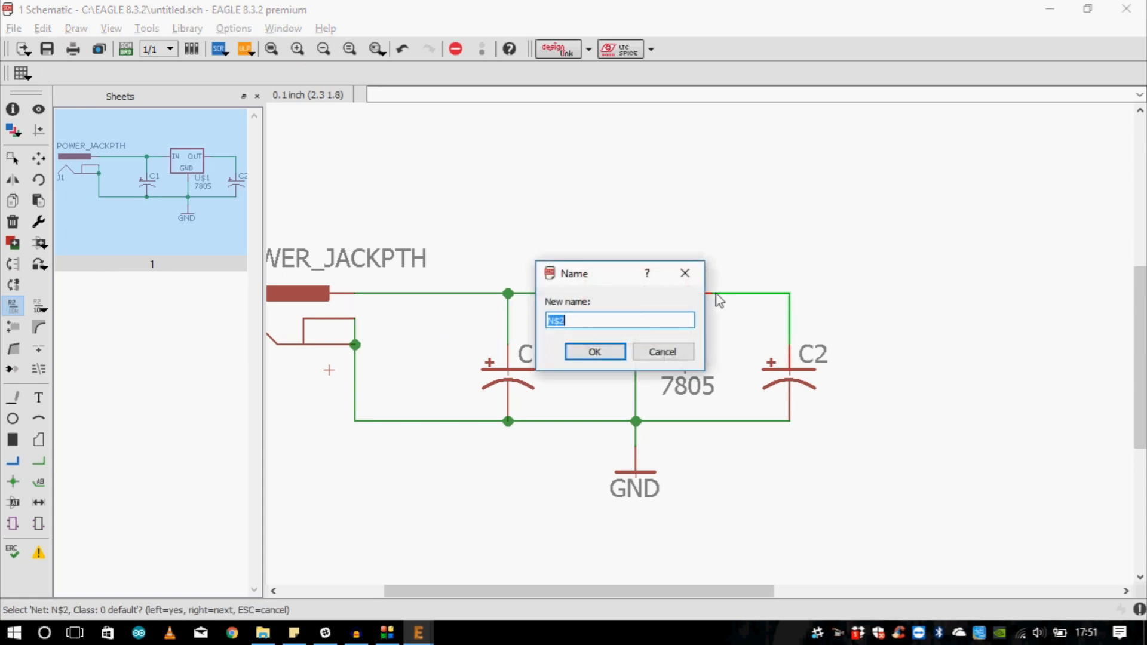
{"action": "type", "text": "VCC"}
{"action": "key", "text": "Return"}
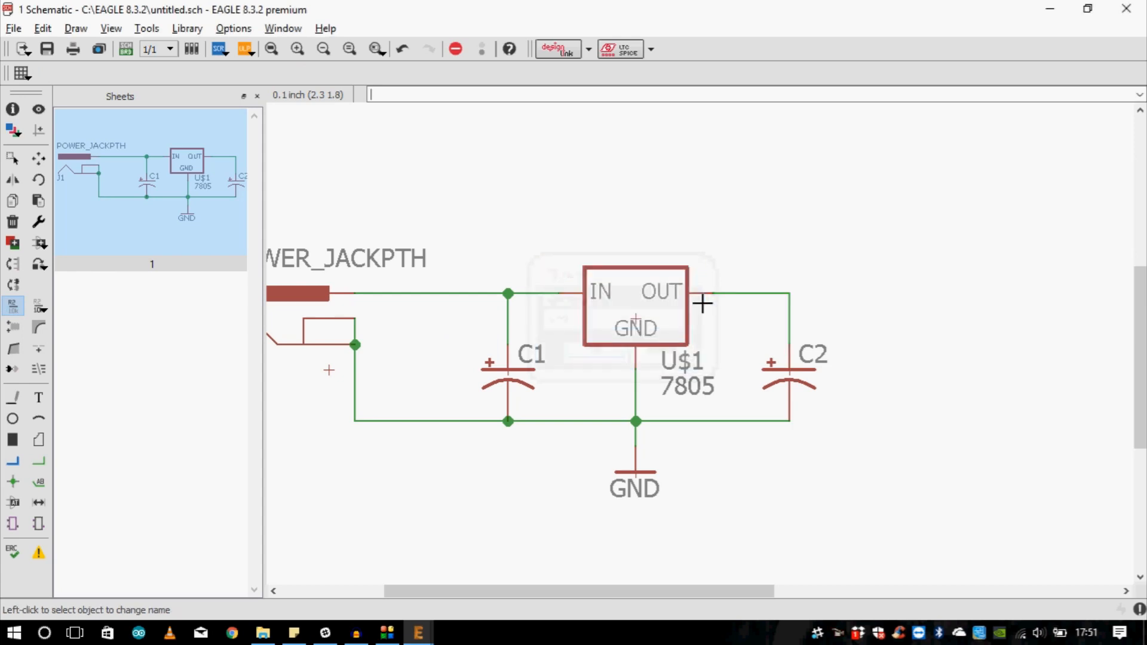
- Place a VCC net label on the wire between the regulator's OUT pin and C2
{"action": "scroll", "coordinate": [846, 307], "scroll_direction": "down", "scroll_amount": 1}
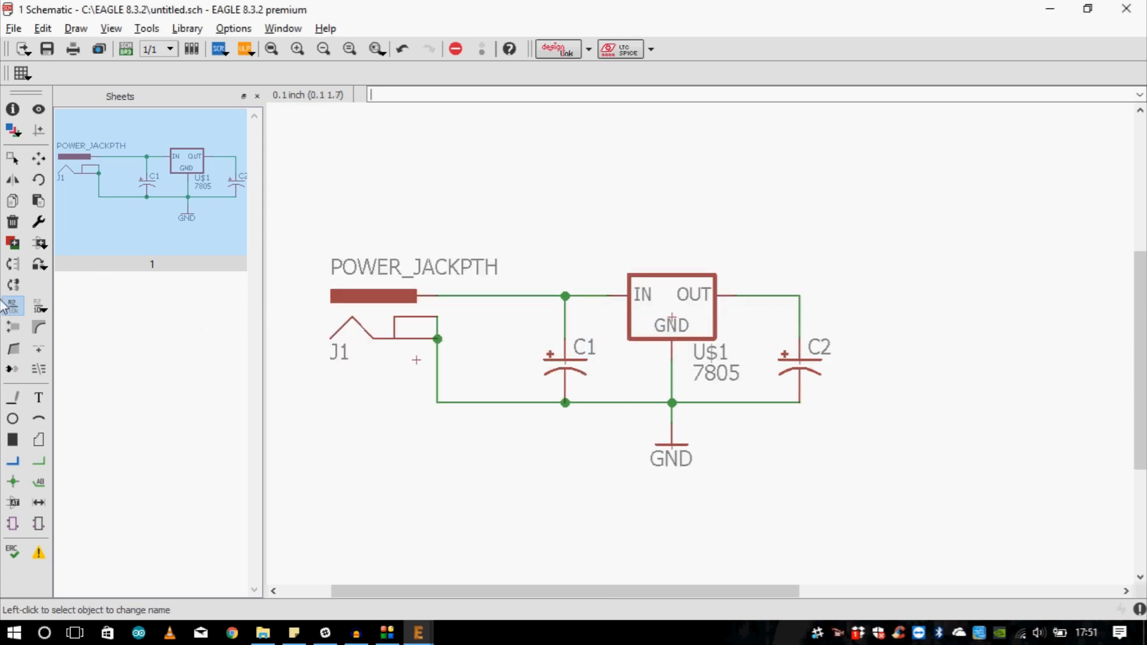
{"action": "left_click", "coordinate": [39, 482]}
{"action": "scroll", "coordinate": [788, 270], "scroll_direction": "up", "scroll_amount": 1}
{"action": "left_click", "coordinate": [794, 308]}
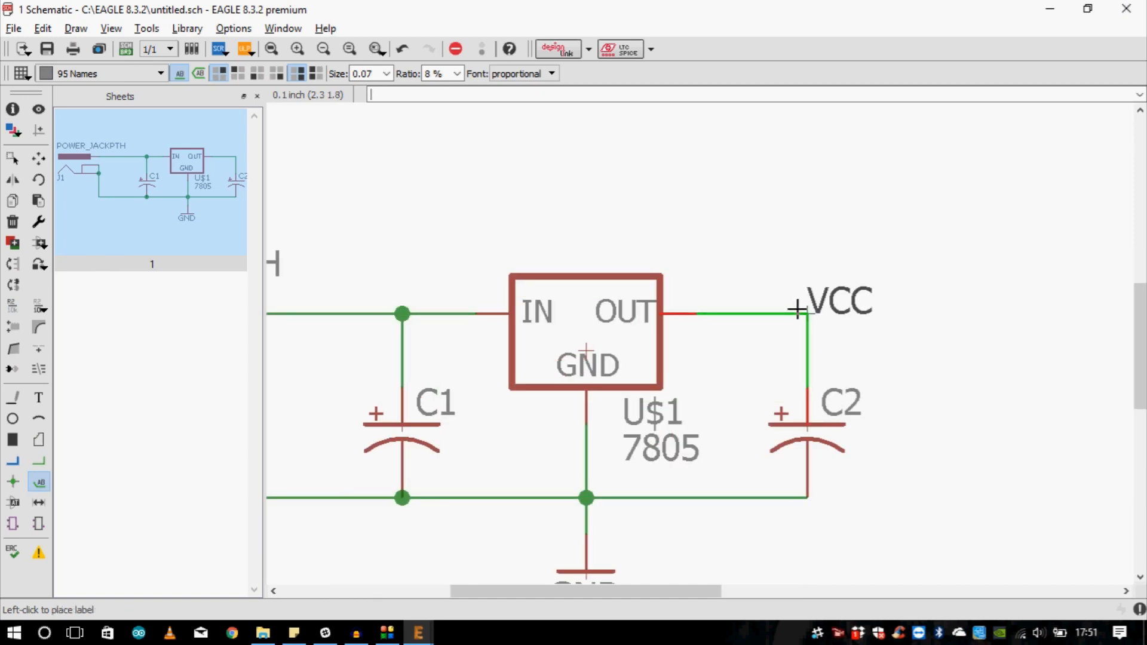
{"action": "left_click", "coordinate": [729, 307]}
{"action": "scroll", "coordinate": [768, 322], "scroll_direction": "down", "scroll_amount": 2}
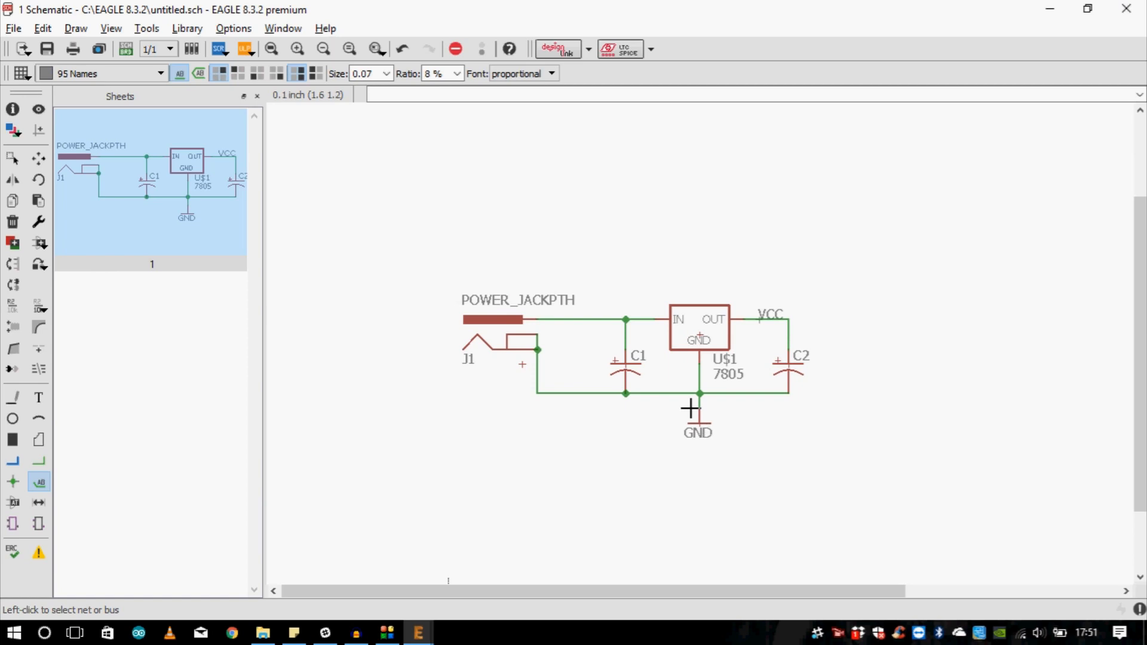
{"action": "scroll", "coordinate": [690, 409], "scroll_direction": "up", "scroll_amount": 1}
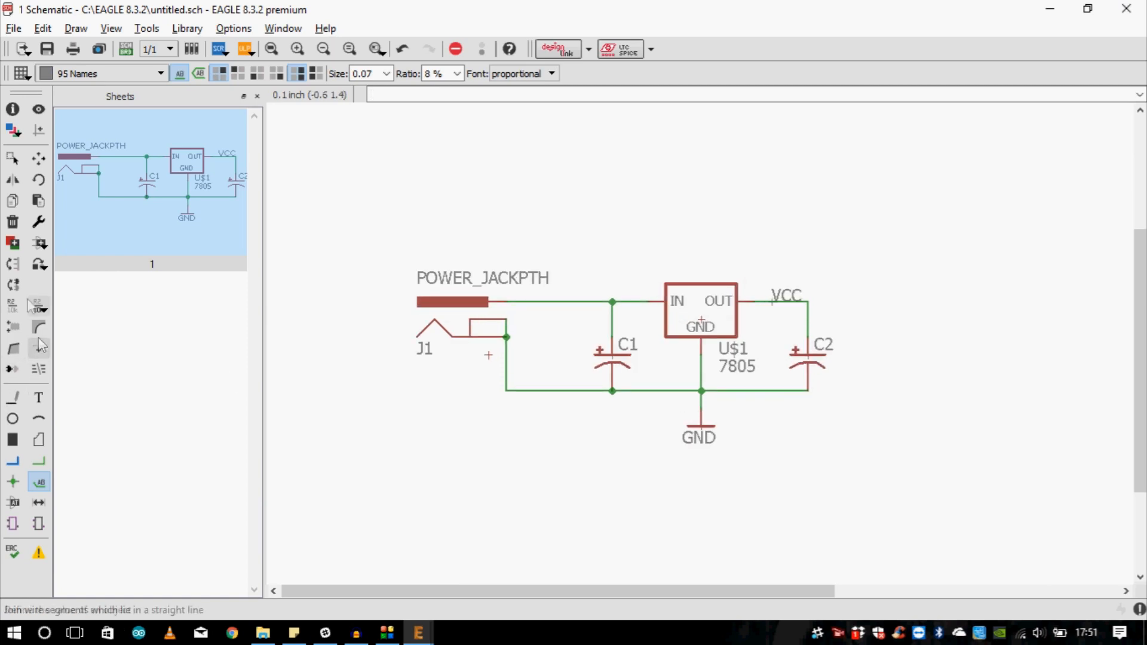
- Add a VCC supply symbol from the SparkFun-Aesthetics library above the output net corner over C2
{"action": "left_click", "coordinate": [37, 306]}
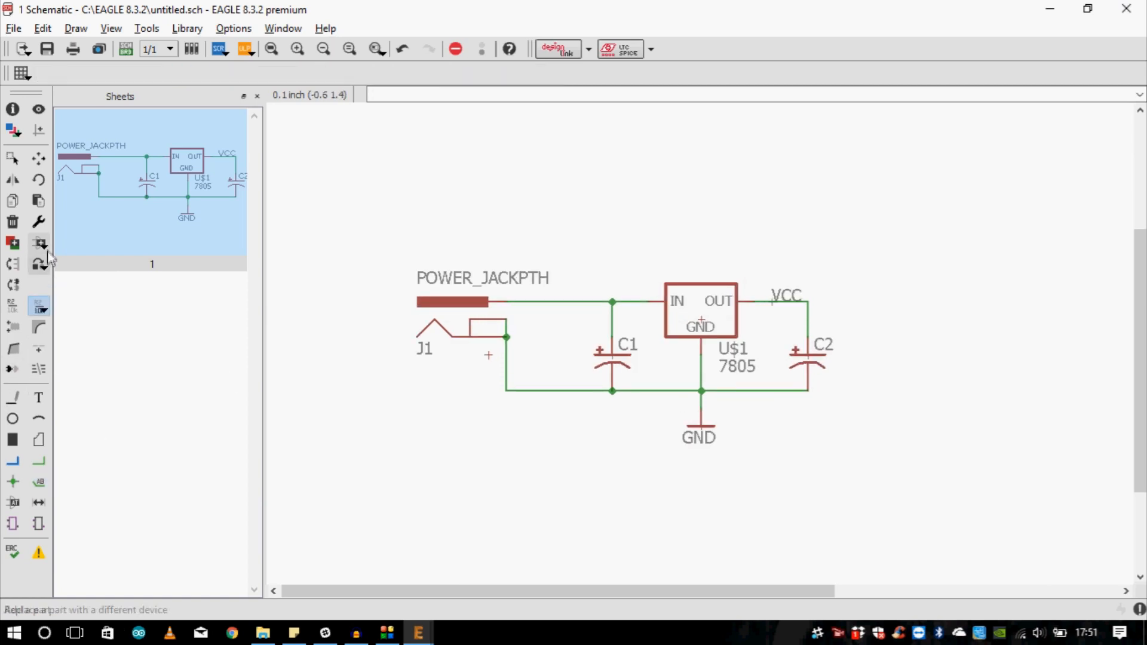
{"action": "left_click", "coordinate": [13, 243]}
{"action": "type", "text": "c"}
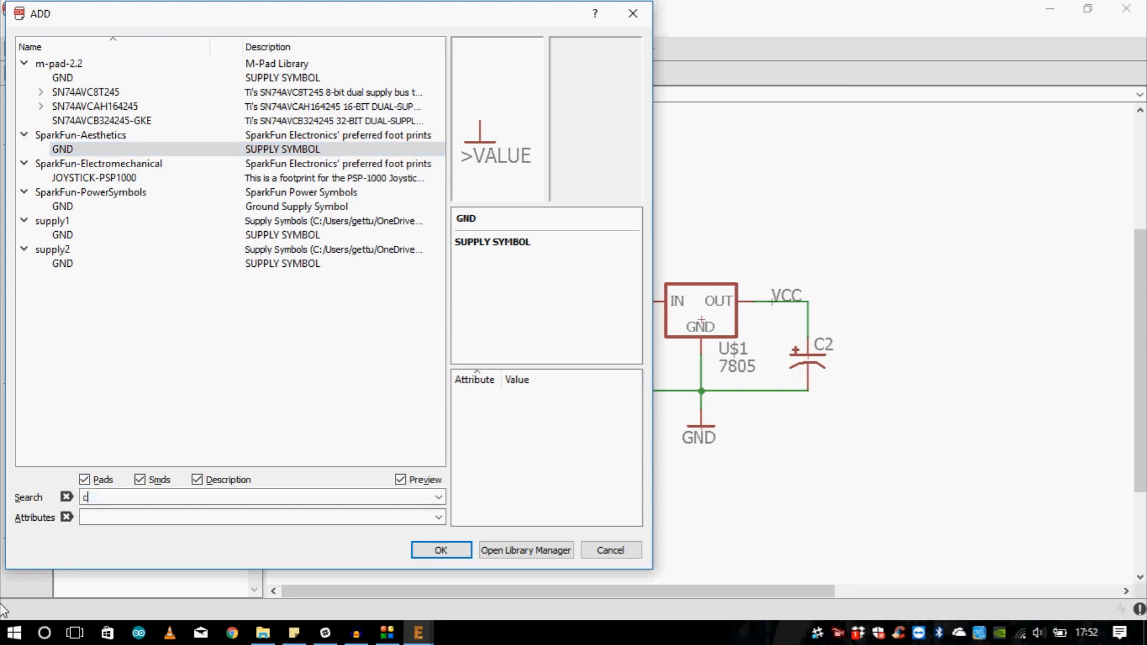
{"action": "type", "text": "cc"}
{"action": "key", "text": "Return"}
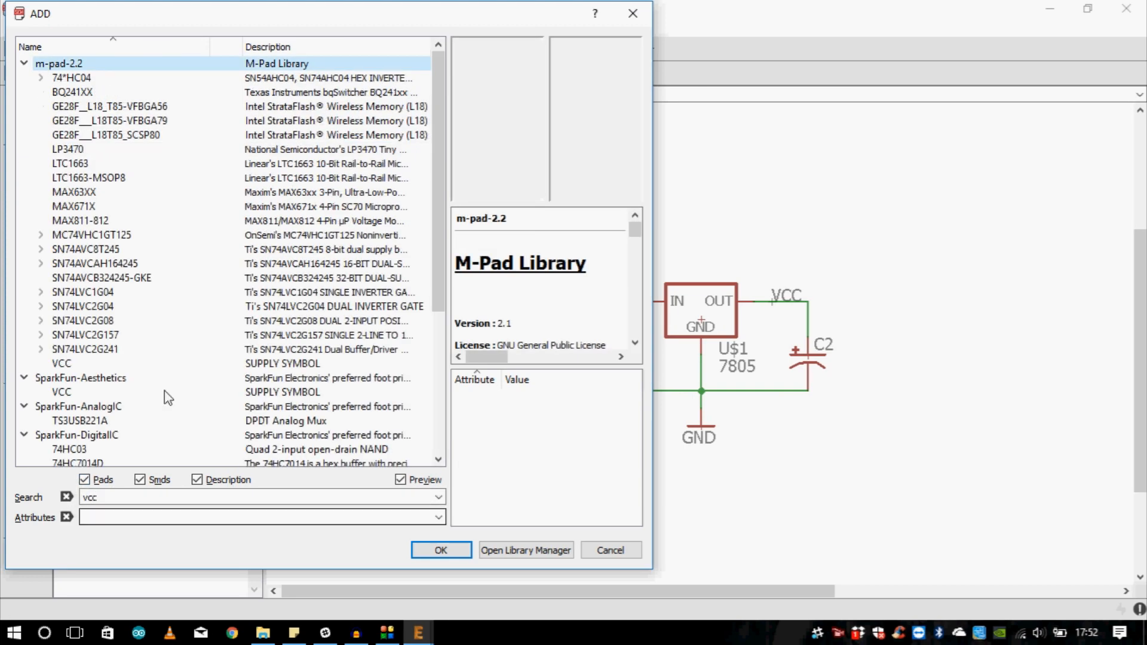
{"action": "scroll", "coordinate": [81, 305], "scroll_direction": "down", "scroll_amount": 2}
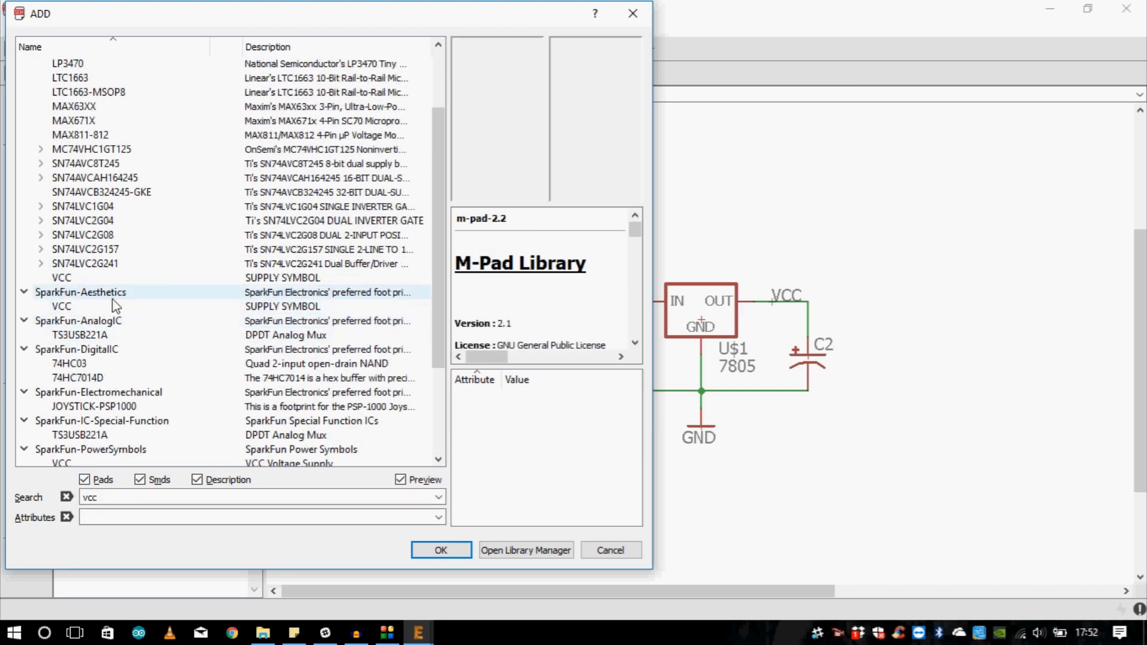
{"action": "left_click", "coordinate": [73, 306]}
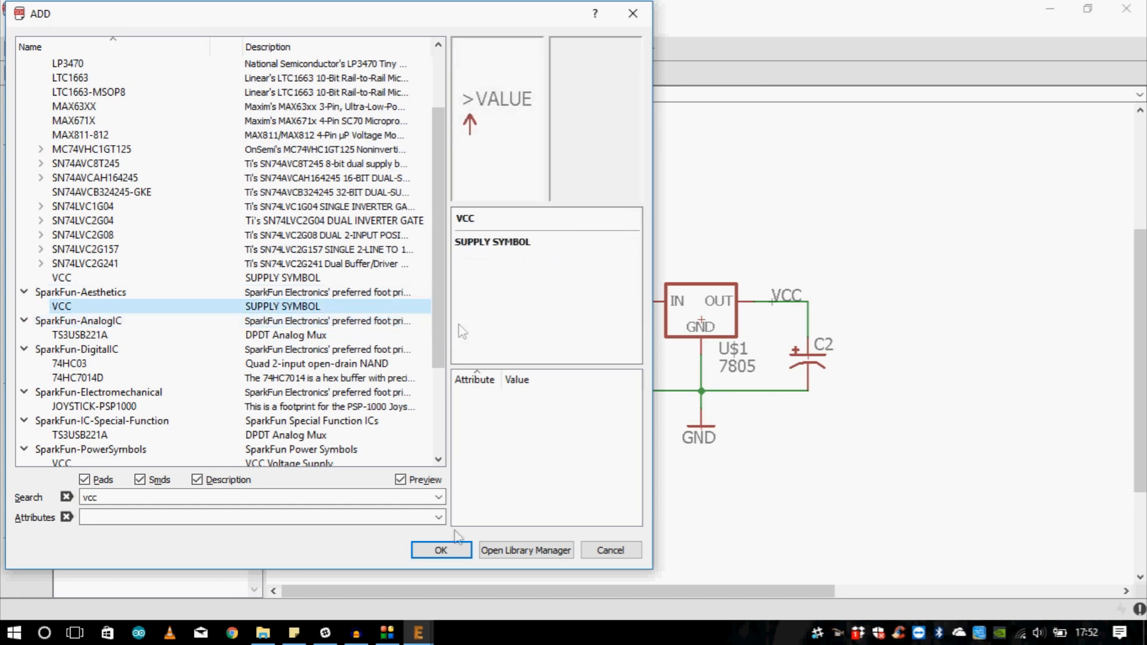
{"action": "left_click", "coordinate": [440, 550]}
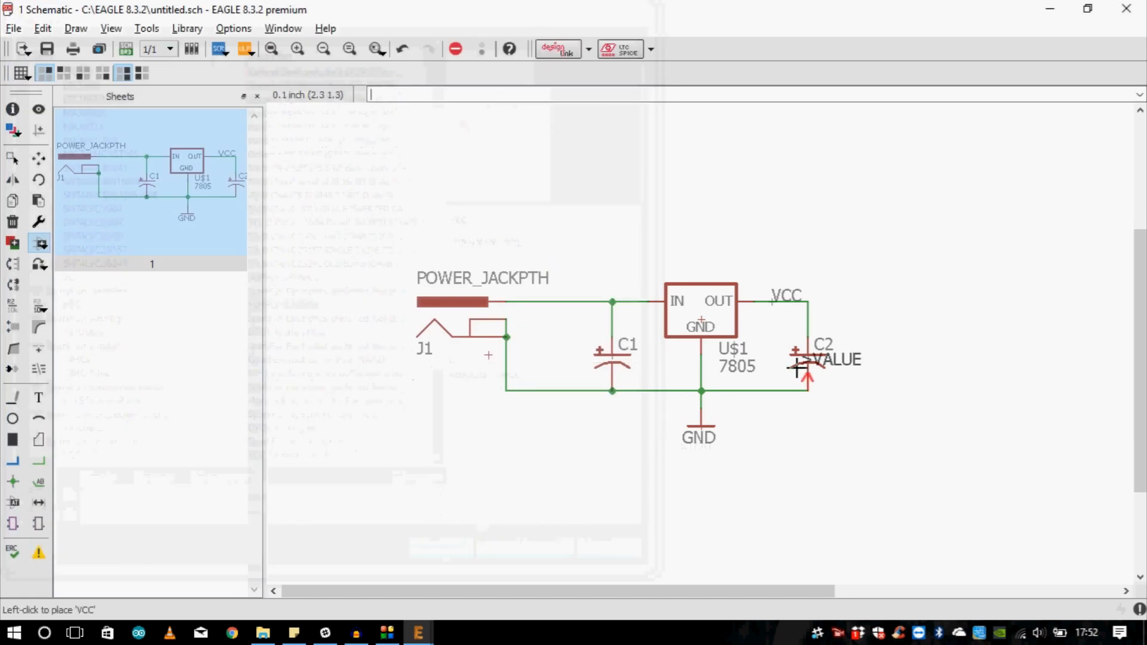
{"action": "scroll", "coordinate": [812, 266], "scroll_direction": "up", "scroll_amount": 2}
{"action": "left_click", "coordinate": [807, 265]}
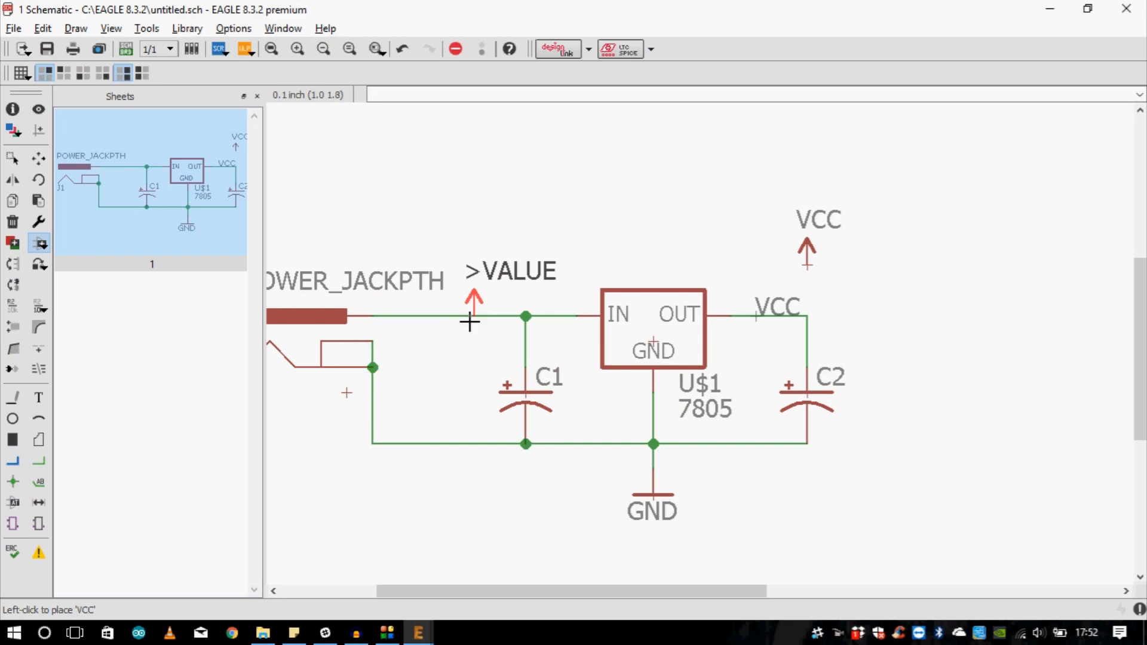
{"action": "key", "text": "Escape"}
{"action": "left_click", "coordinate": [610, 550]}
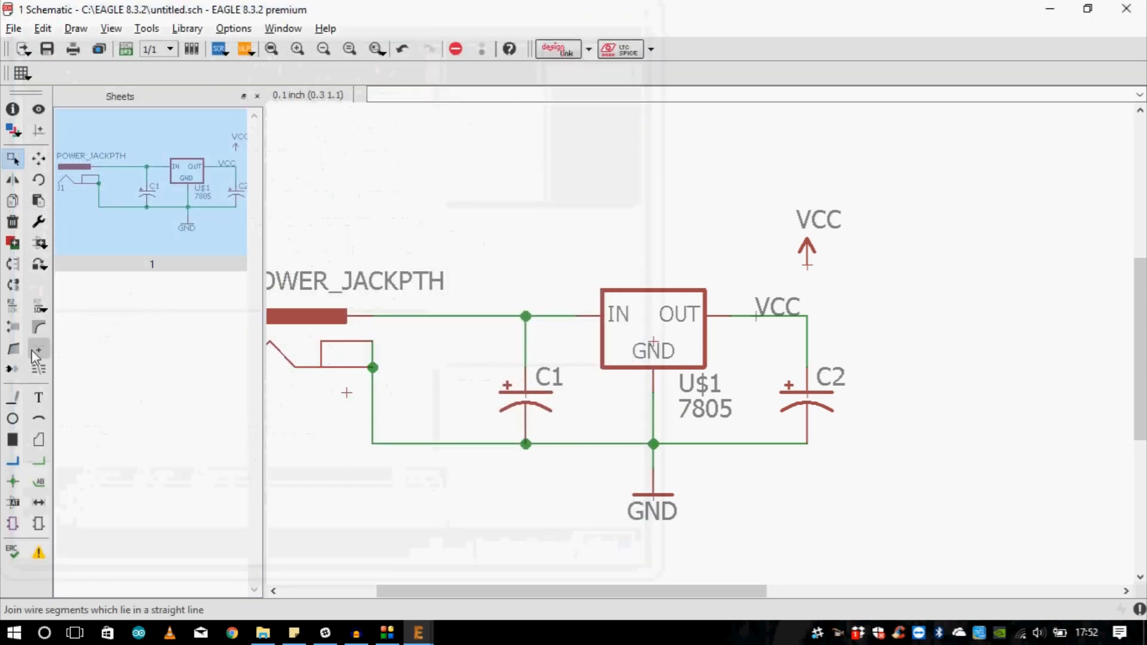
- Draw a net wire joining the output net corner above C2 to the VCC supply symbol's pin
{"action": "left_click", "coordinate": [39, 461]}
{"action": "scroll", "coordinate": [842, 324], "scroll_direction": "up", "scroll_amount": 2}
{"action": "left_click", "coordinate": [827, 325]}
{"action": "left_click", "coordinate": [820, 254]}
{"action": "scroll", "coordinate": [804, 337], "scroll_direction": "down", "scroll_amount": 3}
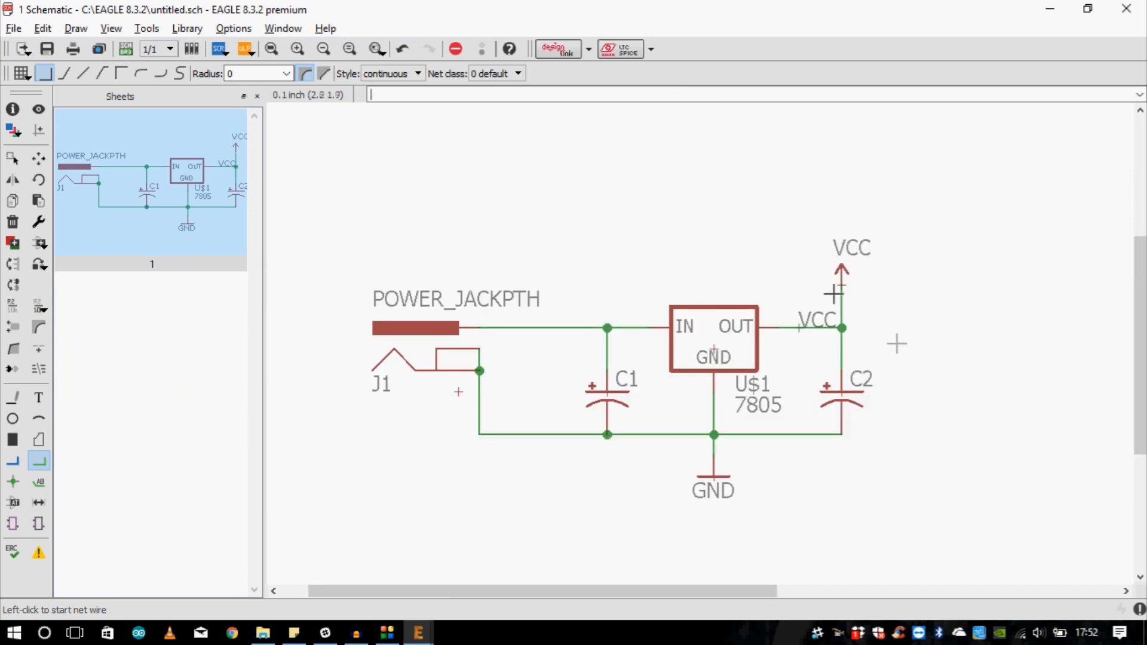
{"action": "scroll", "coordinate": [918, 250], "scroll_direction": "up", "scroll_amount": 1}
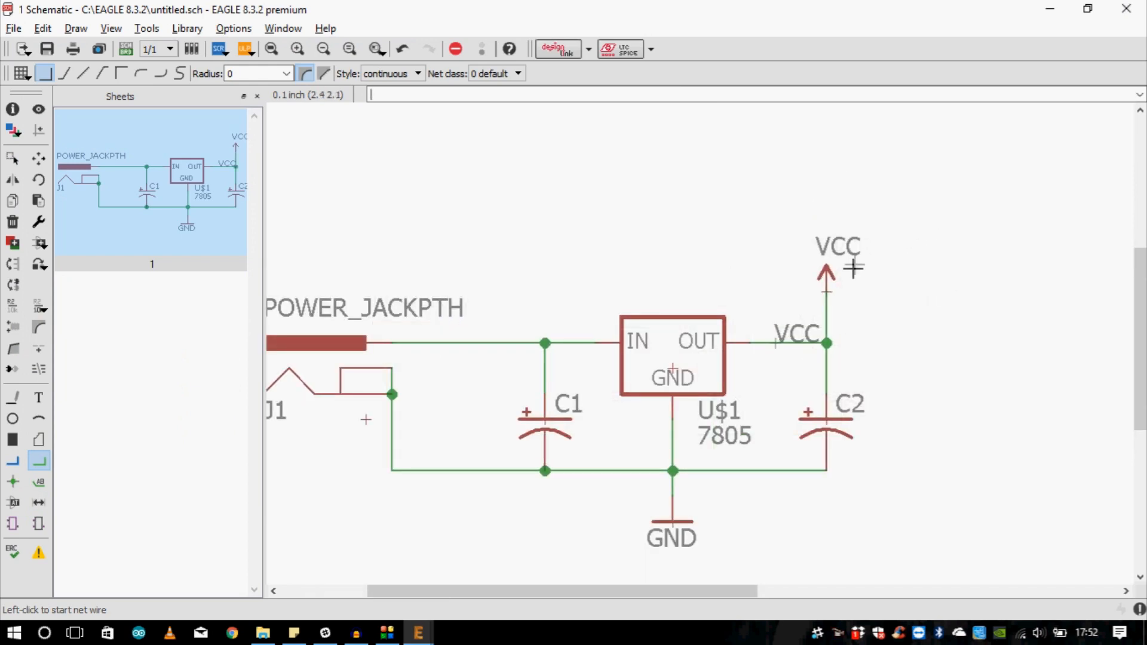
{"action": "scroll", "coordinate": [848, 340], "scroll_direction": "down", "scroll_amount": 3}
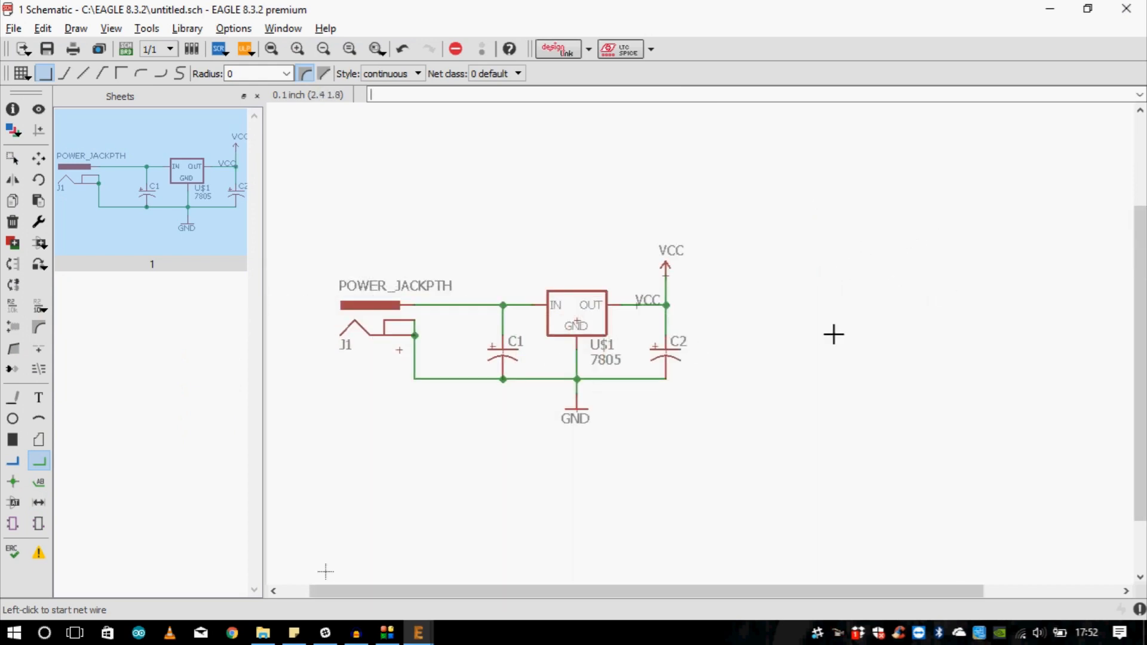
{"action": "scroll", "coordinate": [686, 343], "scroll_direction": "up", "scroll_amount": 1}
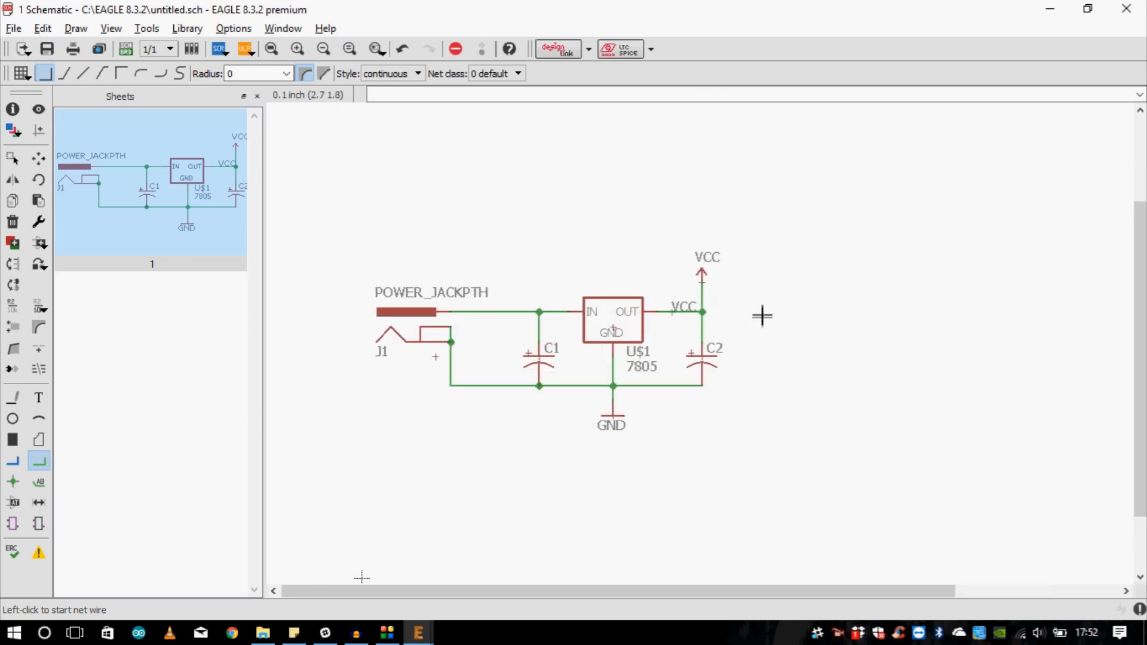
{"action": "scroll", "coordinate": [674, 404], "scroll_direction": "down", "scroll_amount": 3}
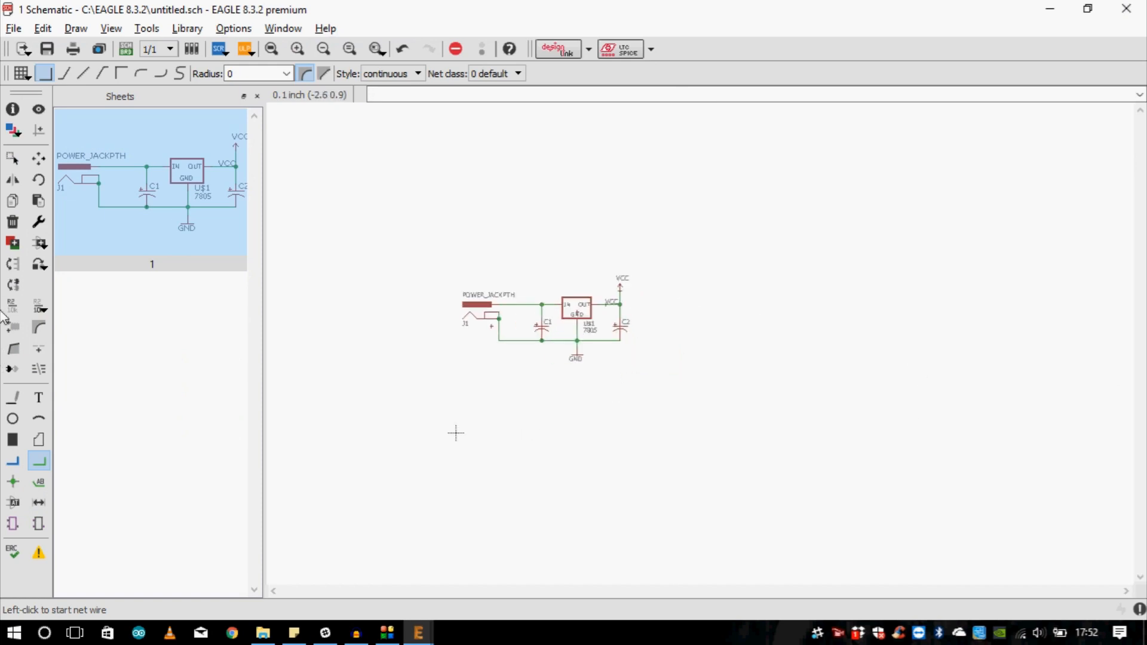
- Clear the part search and select the through-hole ATMEGA328P_PDIP from the SparkFun-DigitalIC library
{"action": "left_click", "coordinate": [37, 247]}
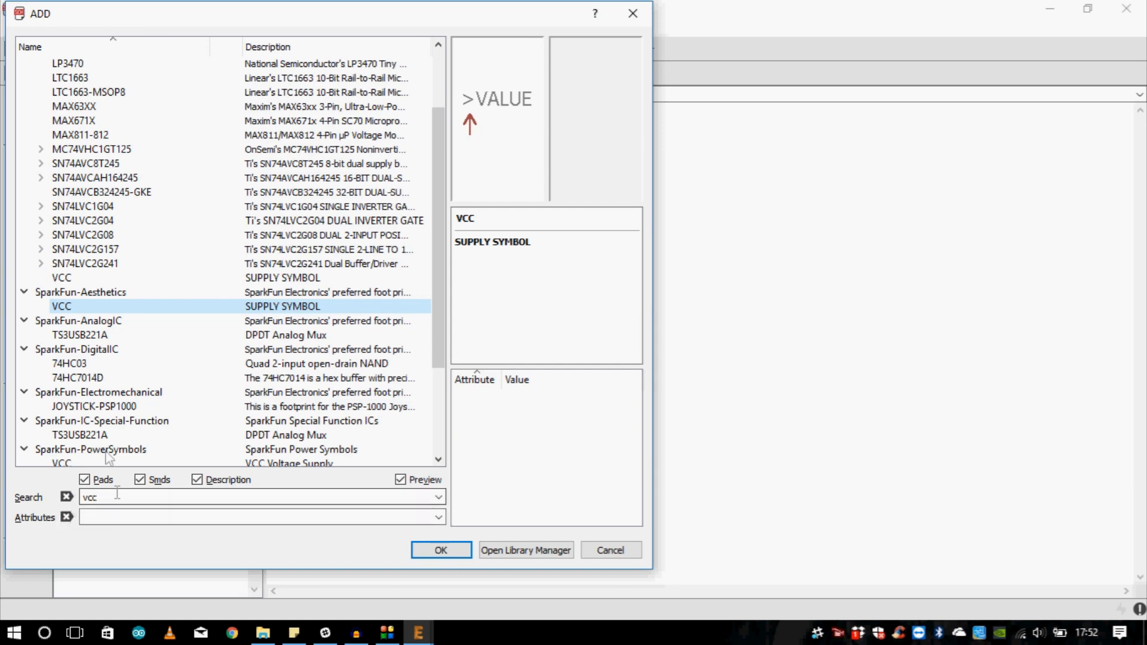
{"action": "left_click", "coordinate": [64, 498]}
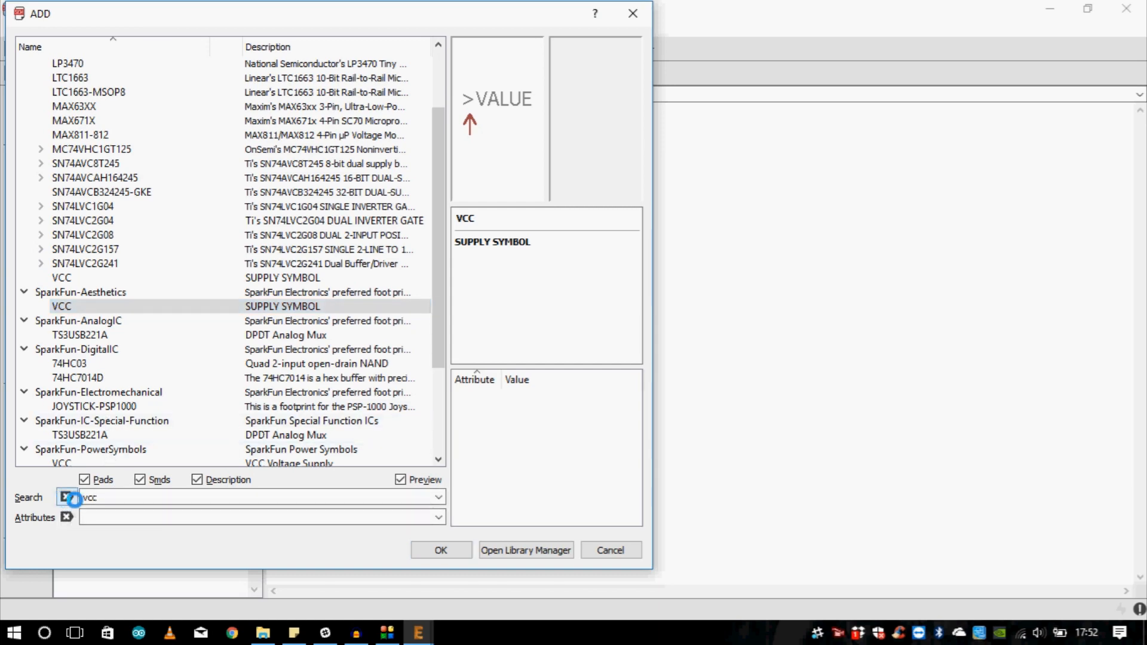
{"action": "left_click_drag", "start_coordinate": [442, 66], "coordinate": [443, 379]}
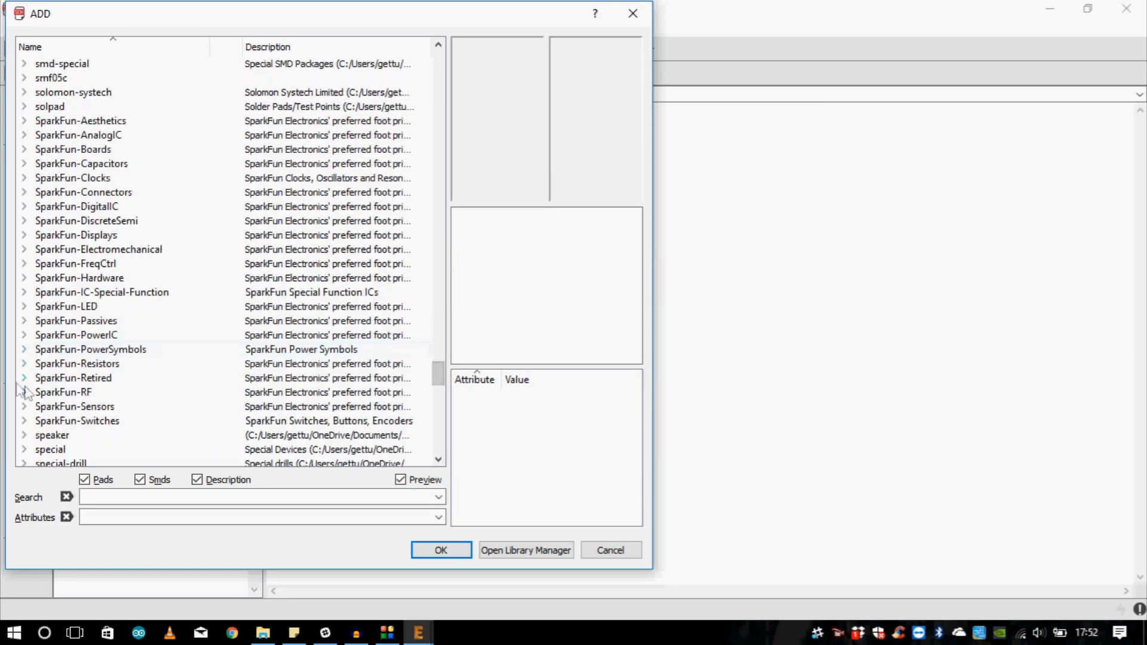
{"action": "left_click", "coordinate": [24, 211]}
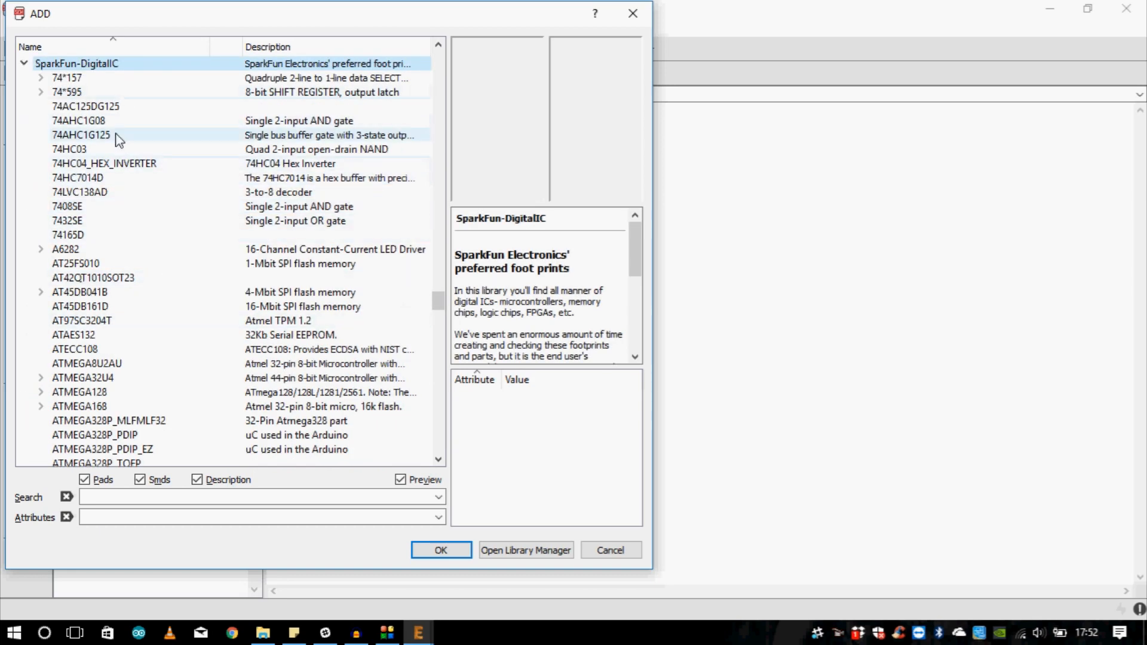
{"action": "scroll", "coordinate": [124, 195], "scroll_direction": "down", "scroll_amount": 2}
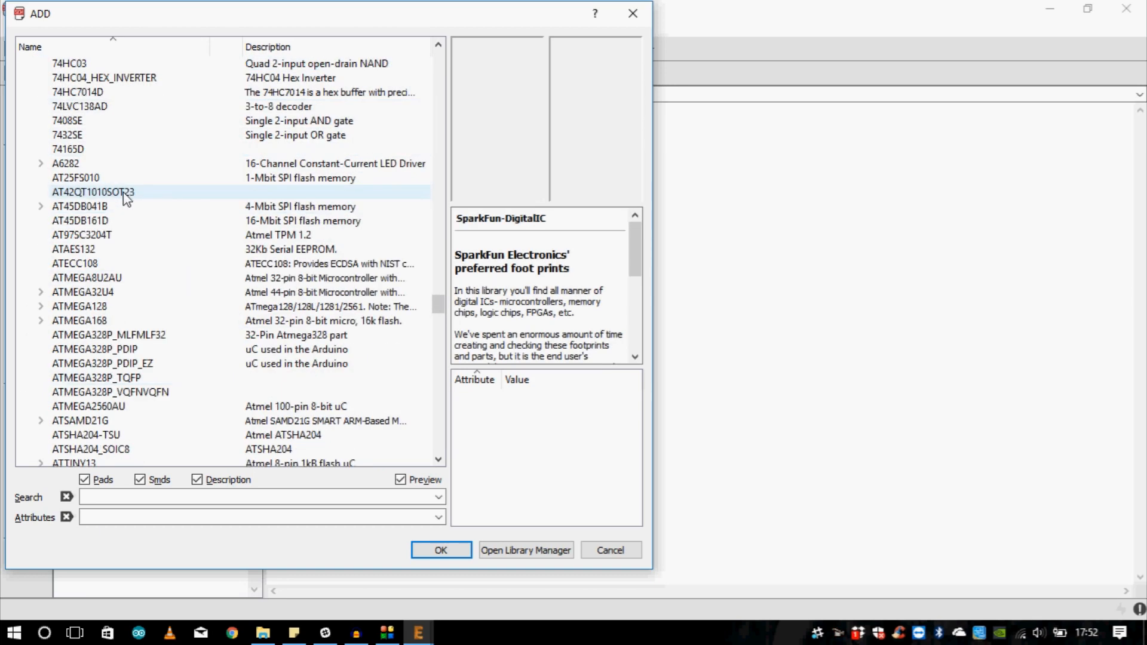
{"action": "scroll", "coordinate": [123, 203], "scroll_direction": "down", "scroll_amount": 2}
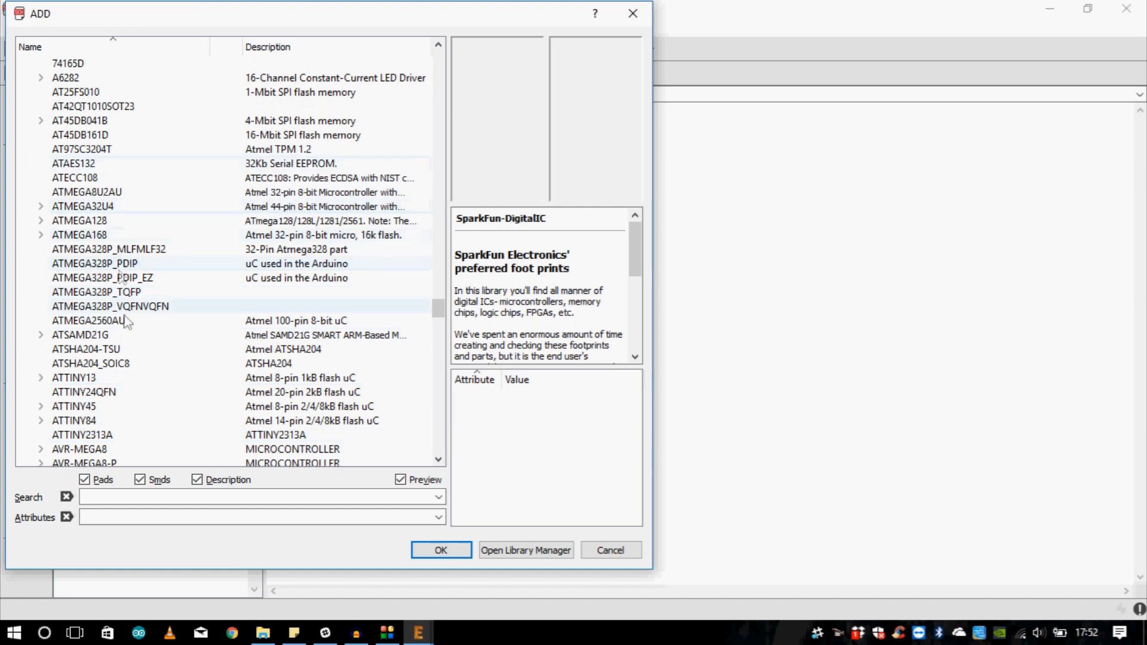
{"action": "left_click", "coordinate": [126, 250]}
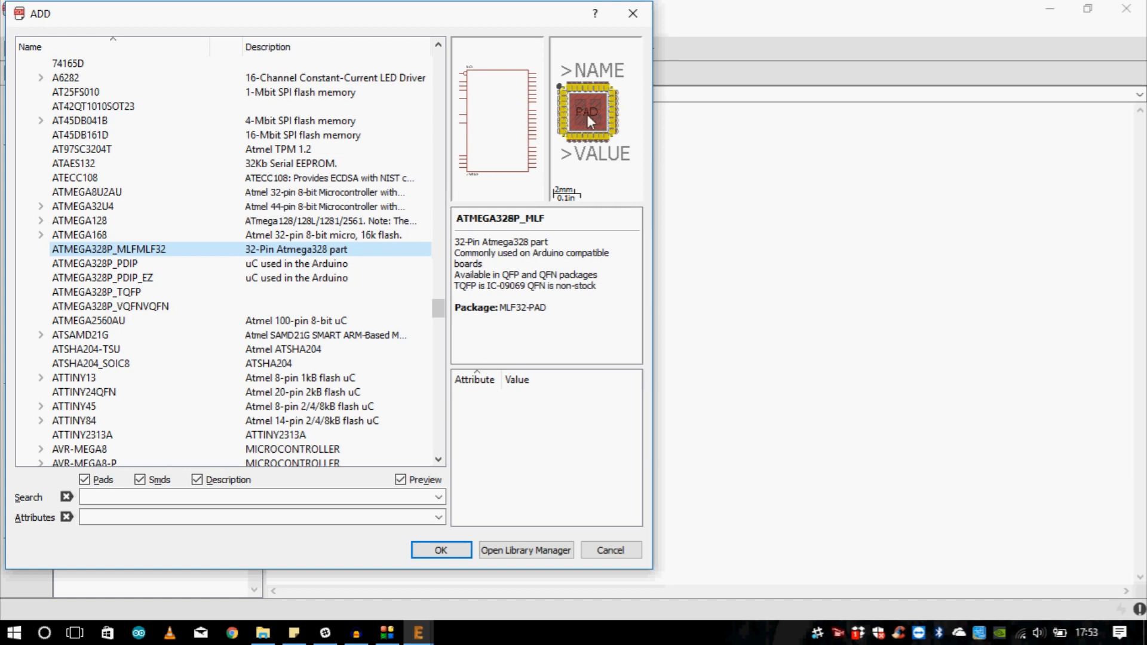
{"action": "left_click", "coordinate": [125, 265]}
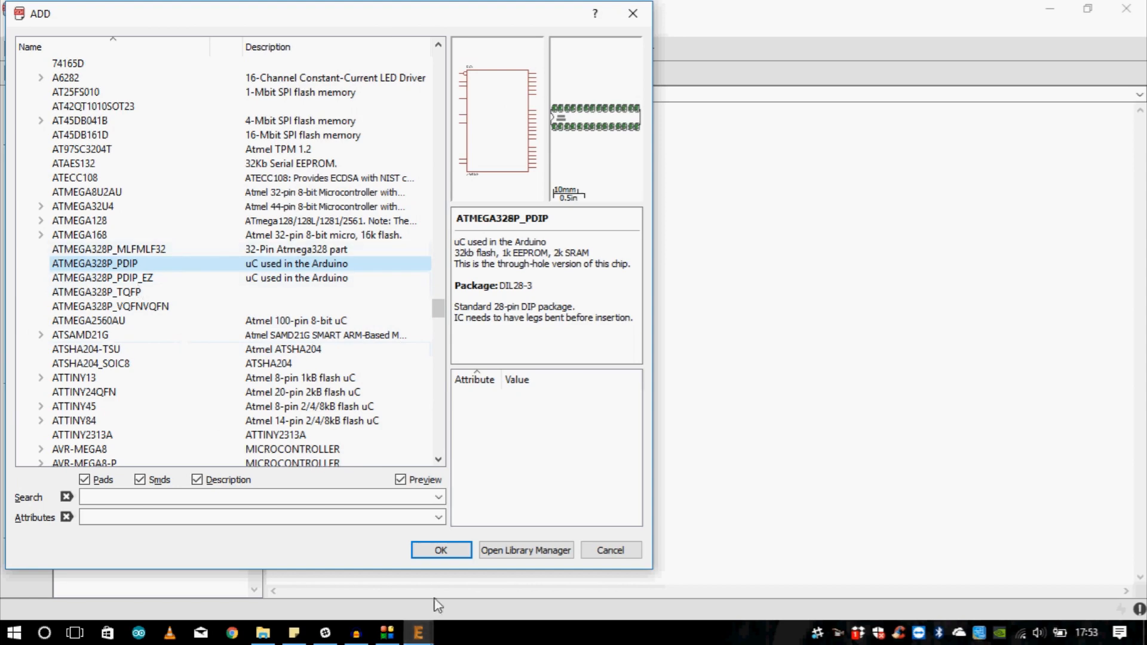
- Place one ATMEGA328P_PDIP on the schematic, in the free space to the right of the power supply circuit
{"action": "left_click", "coordinate": [440, 550]}
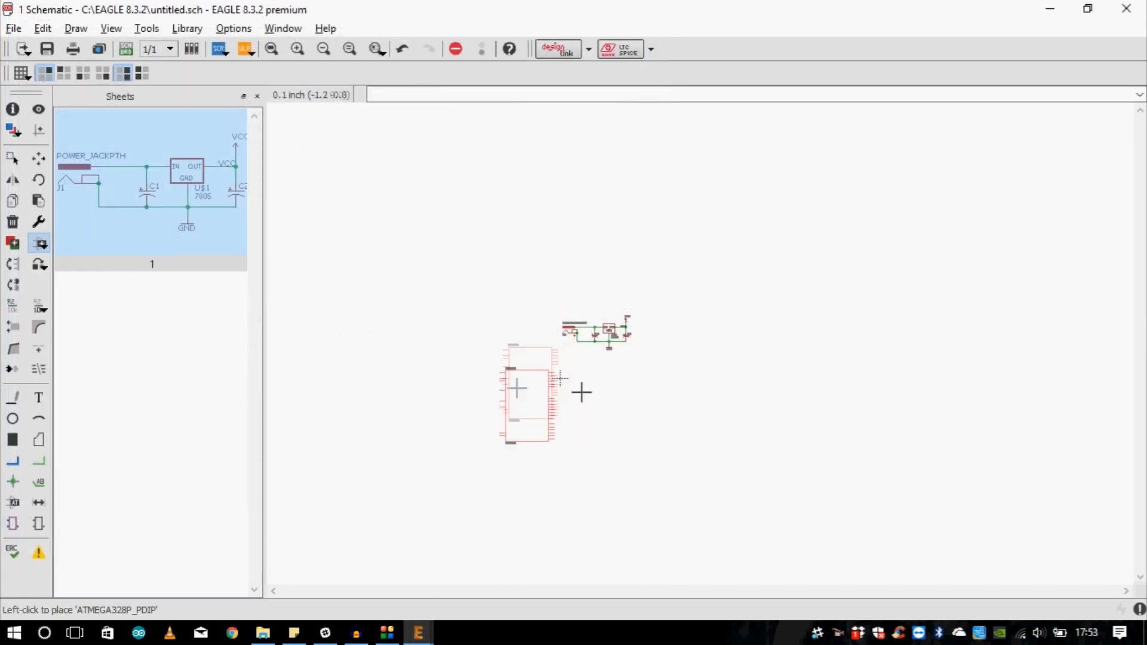
{"action": "scroll", "coordinate": [427, 423], "scroll_direction": "up", "scroll_amount": 5}
{"action": "left_click", "coordinate": [731, 330]}
{"action": "scroll", "coordinate": [621, 292], "scroll_direction": "down", "scroll_amount": 3}
{"action": "scroll", "coordinate": [573, 371], "scroll_direction": "up", "scroll_amount": 4}
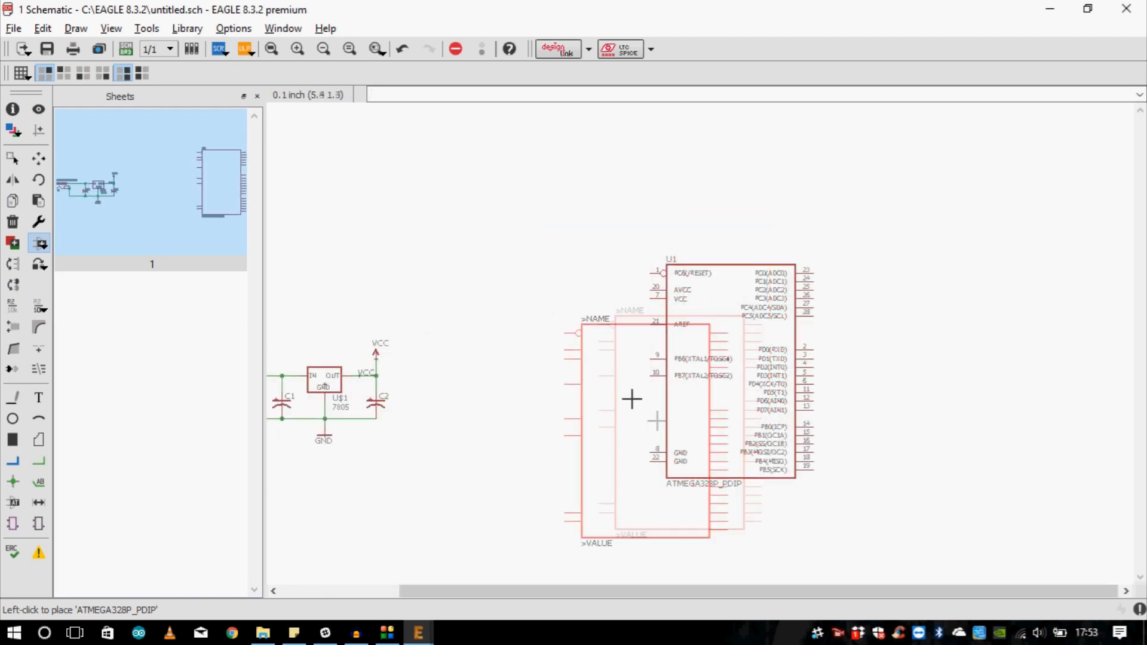
{"action": "key", "text": "Escape"}
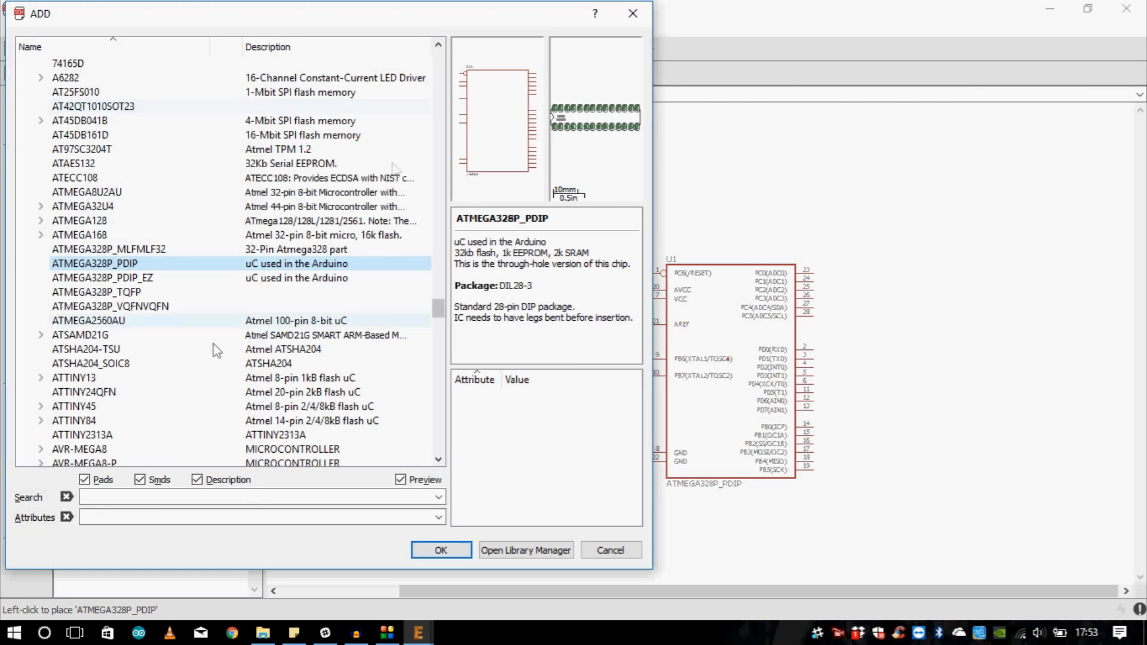
- Select the through-hole CRYSTAL-16MHZPTH-HC49US variant of CRYSTAL-16MHZ from the SparkFun-Clocks library
{"action": "scroll", "coordinate": [109, 406], "scroll_direction": "up", "scroll_amount": 4}
{"action": "scroll", "coordinate": [109, 406], "scroll_direction": "up", "scroll_amount": 4}
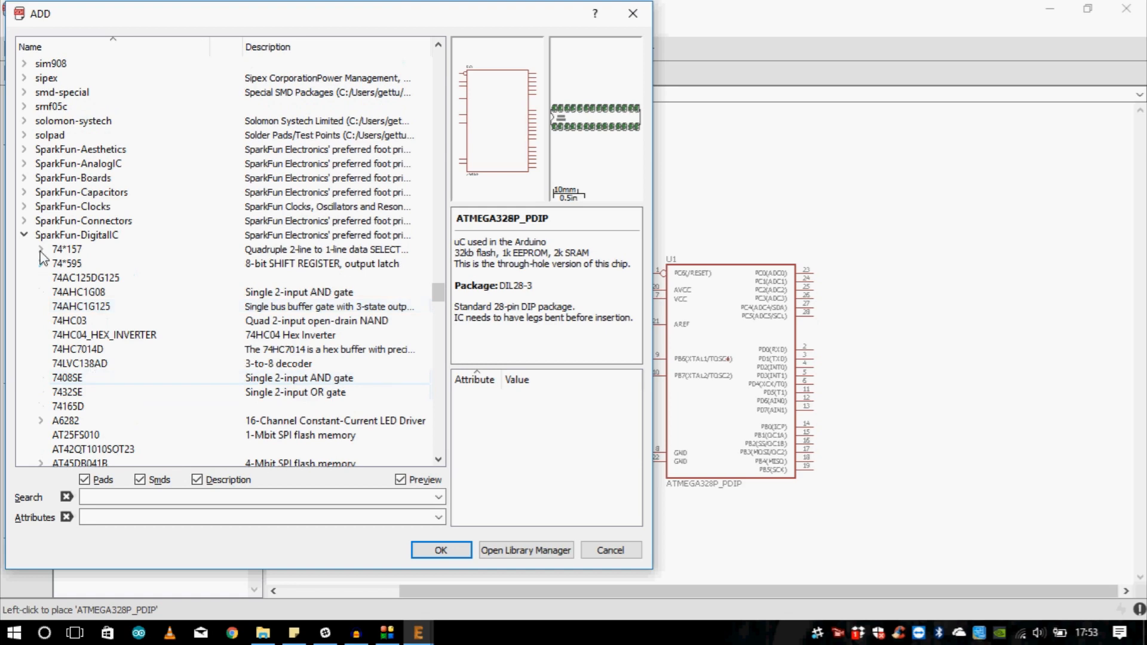
{"action": "left_click", "coordinate": [24, 234]}
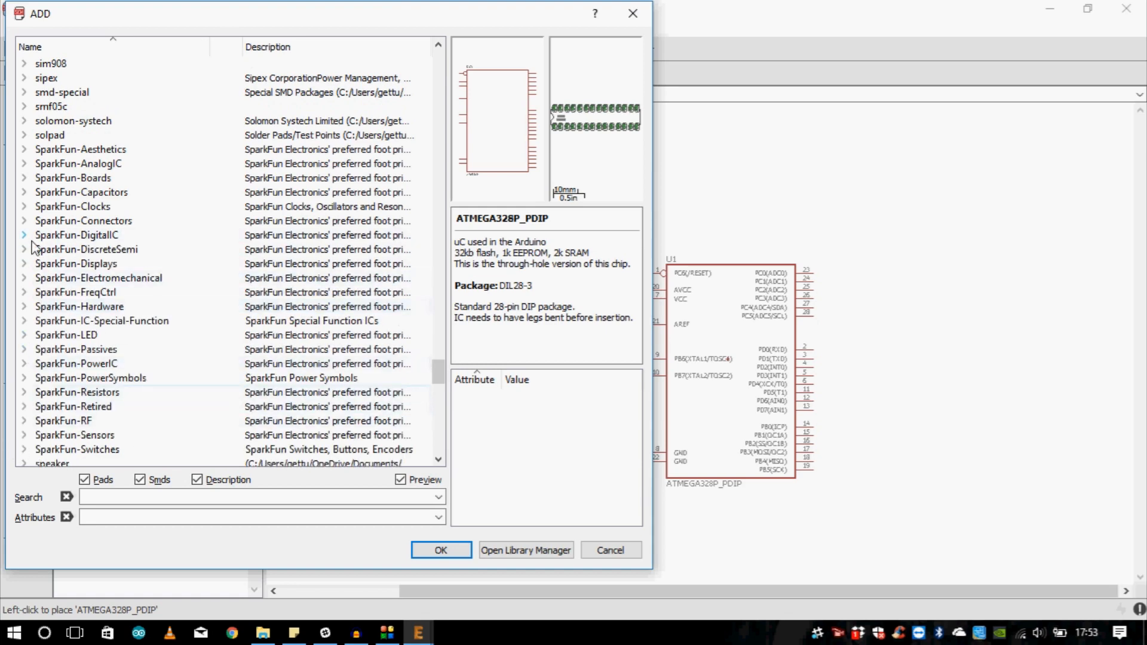
{"action": "left_click", "coordinate": [24, 207]}
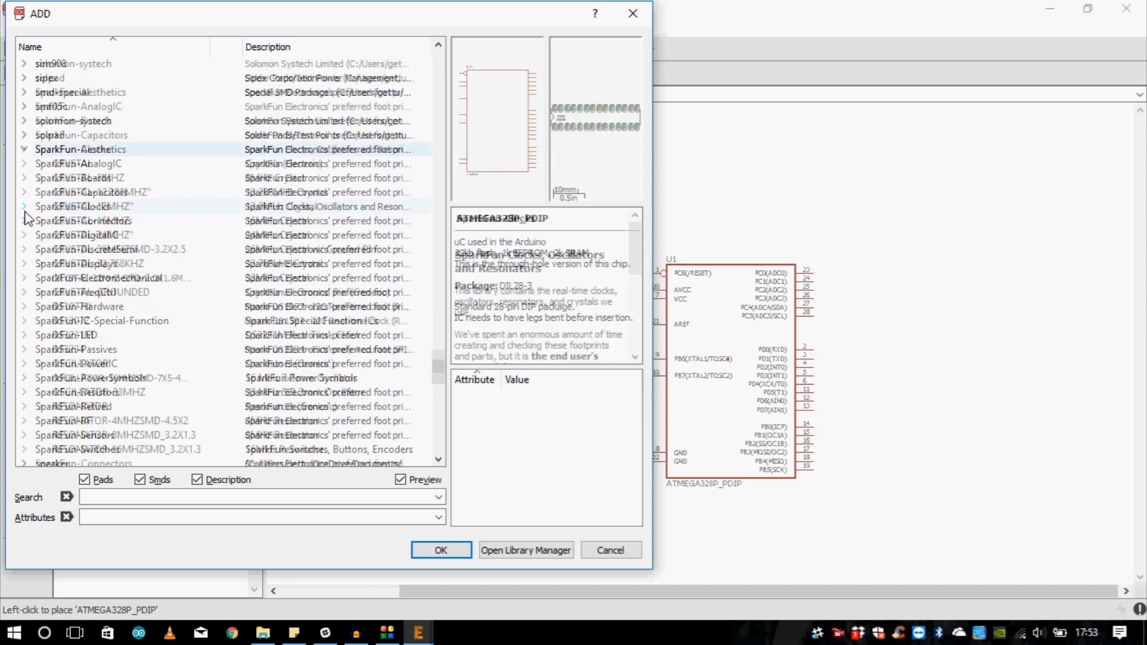
{"action": "left_click", "coordinate": [70, 226]}
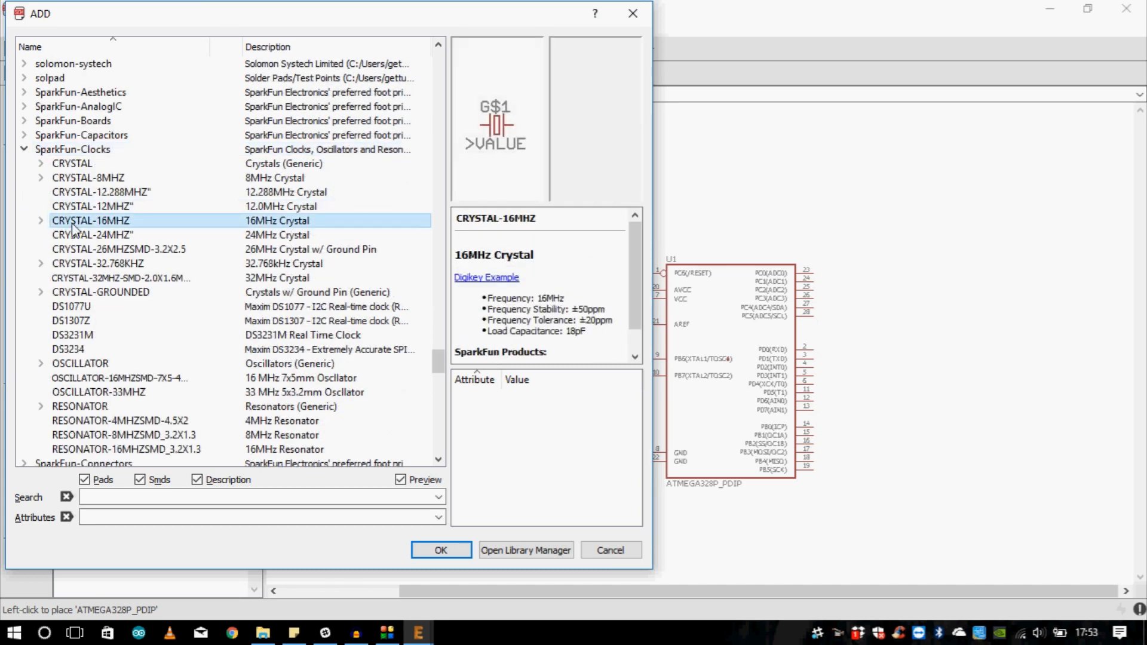
{"action": "left_click", "coordinate": [41, 220]}
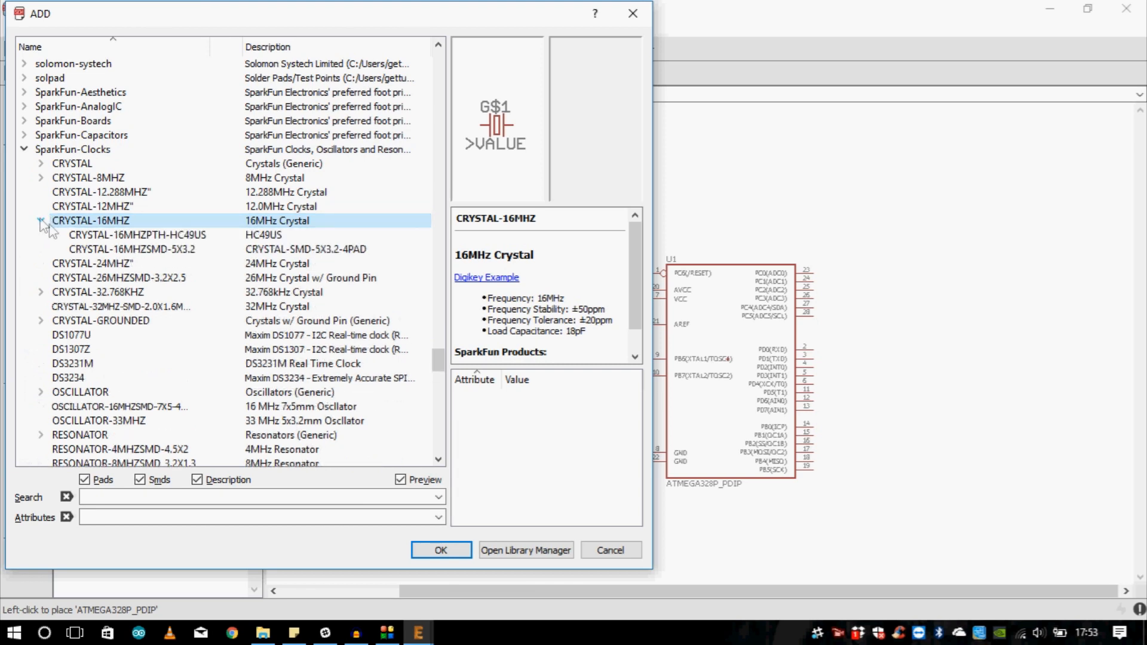
{"action": "left_click", "coordinate": [74, 236]}
{"action": "left_click", "coordinate": [84, 249]}
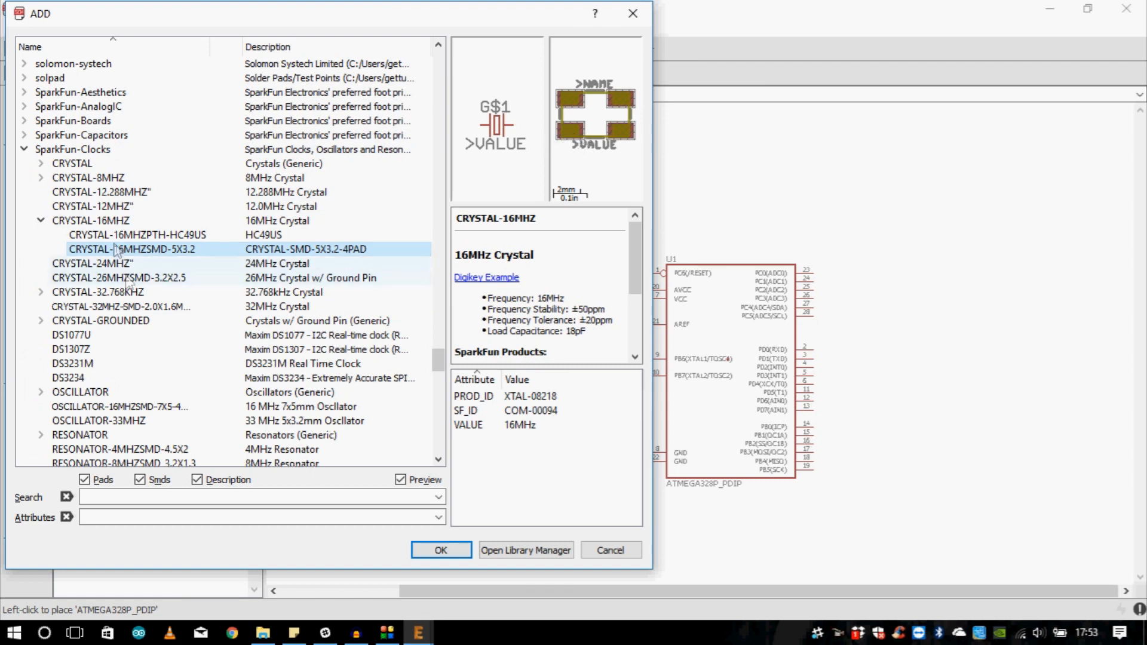
{"action": "left_click", "coordinate": [129, 234]}
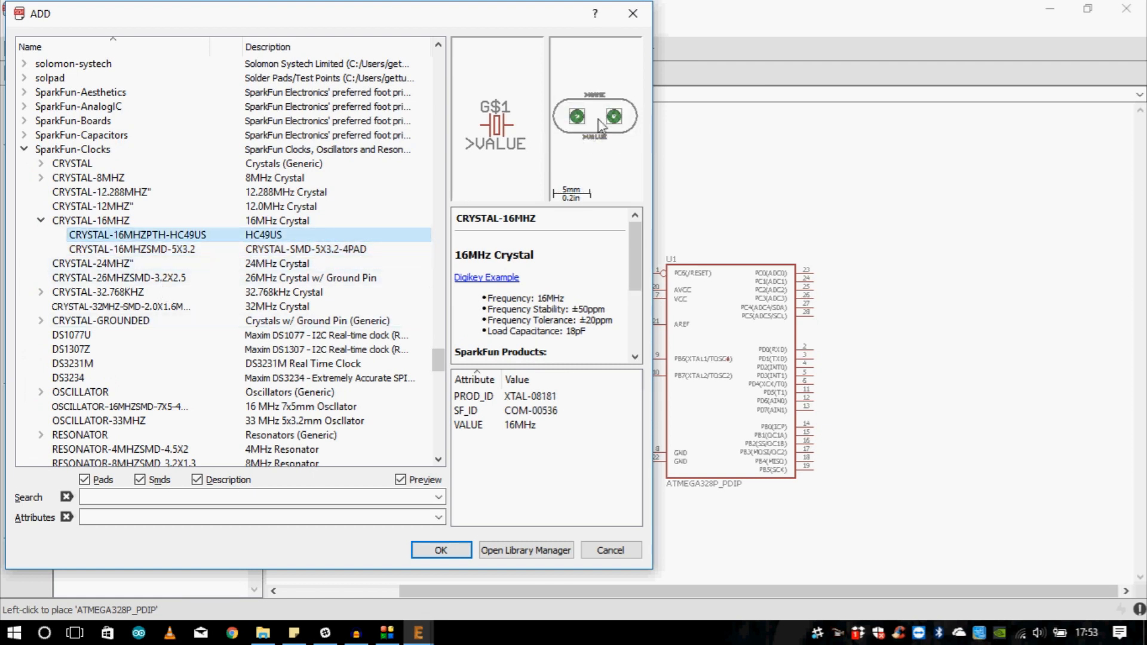
- Place one 16 MHz crystal to the left of U1, near its XTAL1 and XTAL2 pins
{"action": "left_click", "coordinate": [456, 556]}
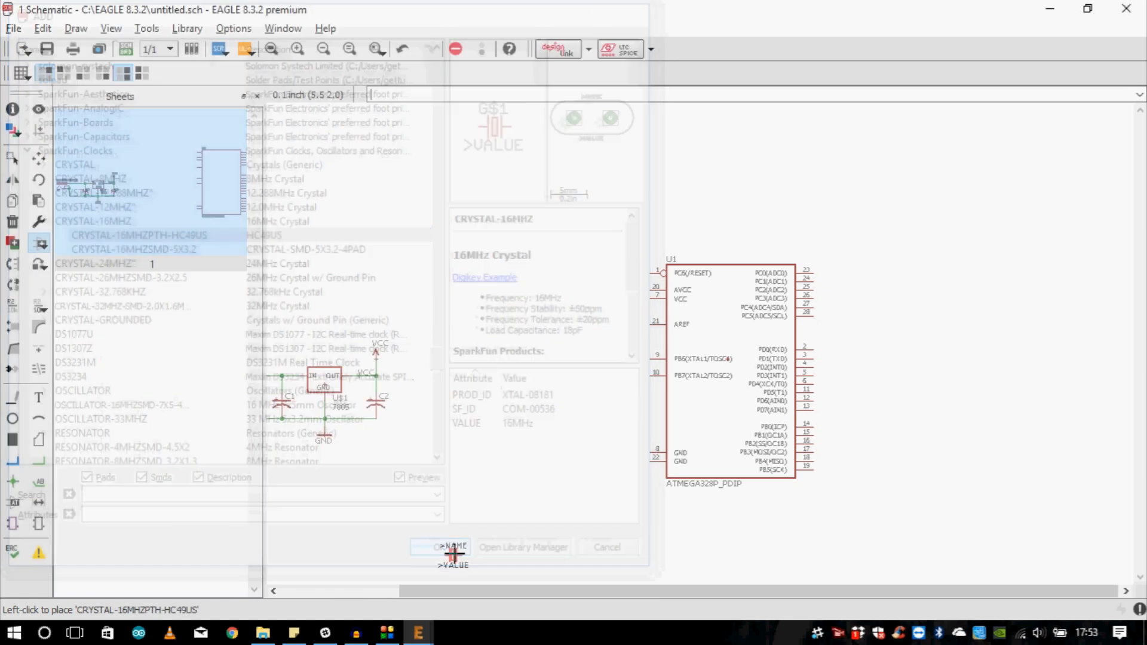
{"action": "scroll", "coordinate": [597, 382], "scroll_direction": "up", "scroll_amount": 4}
{"action": "left_click", "coordinate": [594, 350]}
{"action": "key", "text": "Escape"}
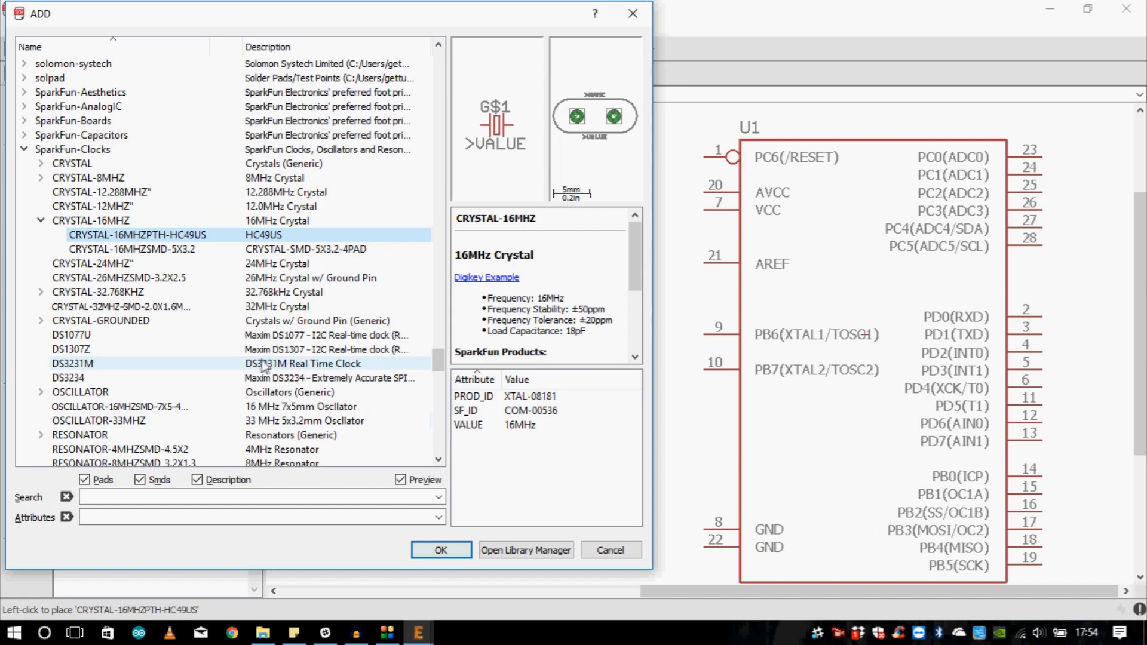
- Select the C-US025-024X044 capacitor from the C-US group of the rcl library
{"action": "left_click", "coordinate": [24, 150]}
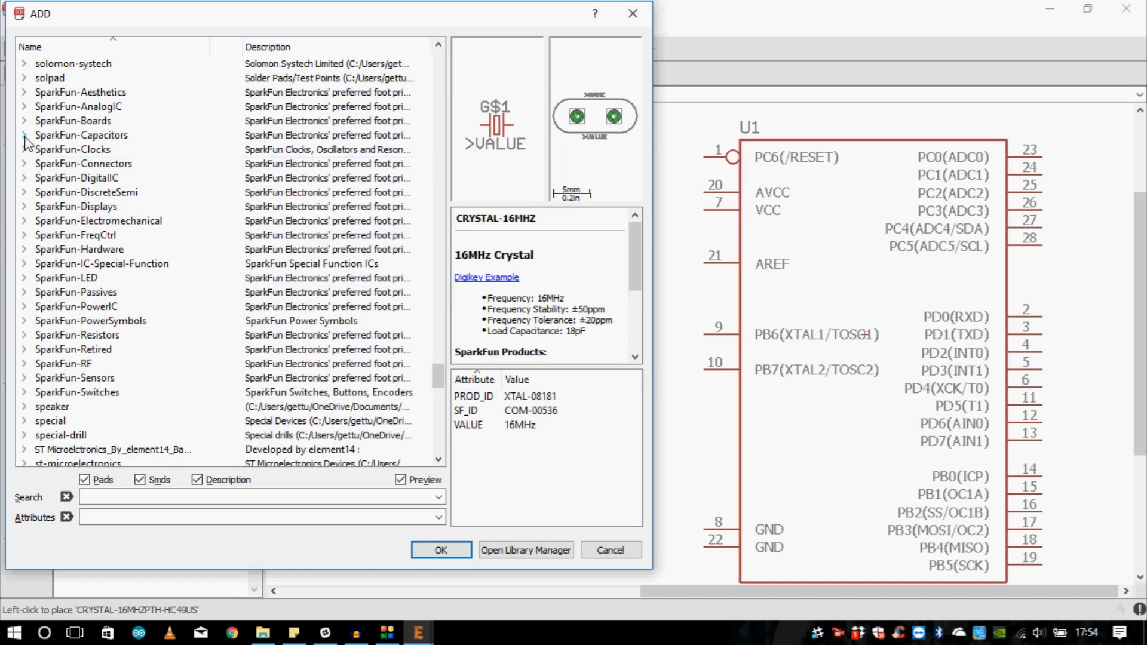
{"action": "left_click", "coordinate": [24, 135]}
{"action": "left_click", "coordinate": [24, 63]}
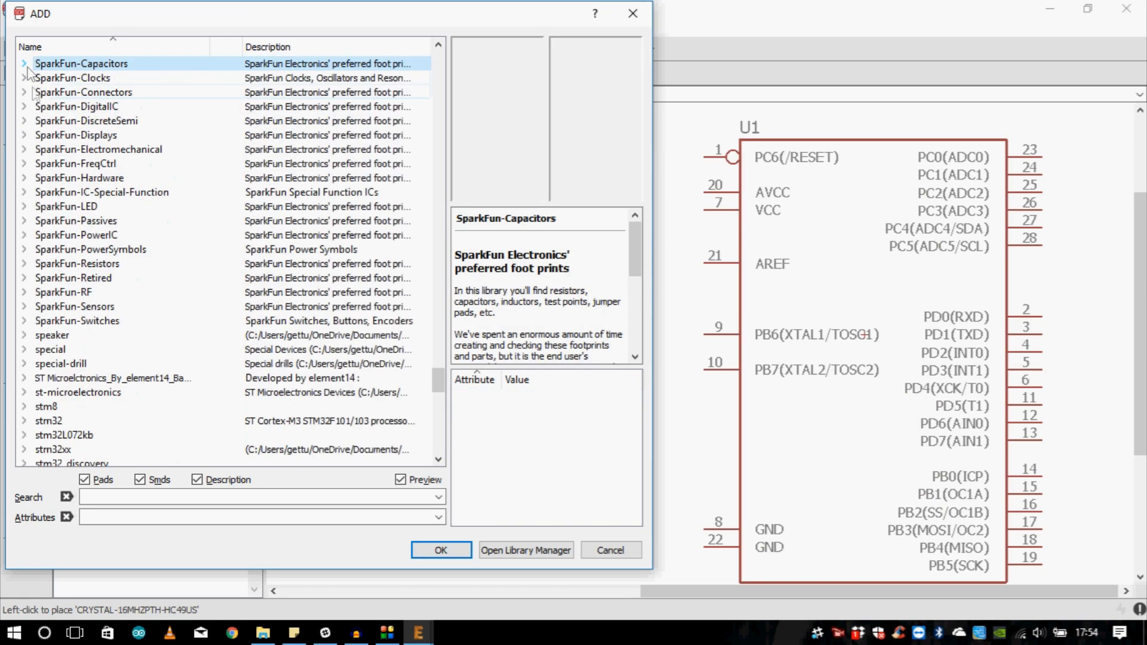
{"action": "scroll", "coordinate": [149, 298], "scroll_direction": "up", "scroll_amount": 20}
{"action": "scroll", "coordinate": [149, 323], "scroll_direction": "up", "scroll_amount": 10}
{"action": "scroll", "coordinate": [154, 323], "scroll_direction": "down", "scroll_amount": 13}
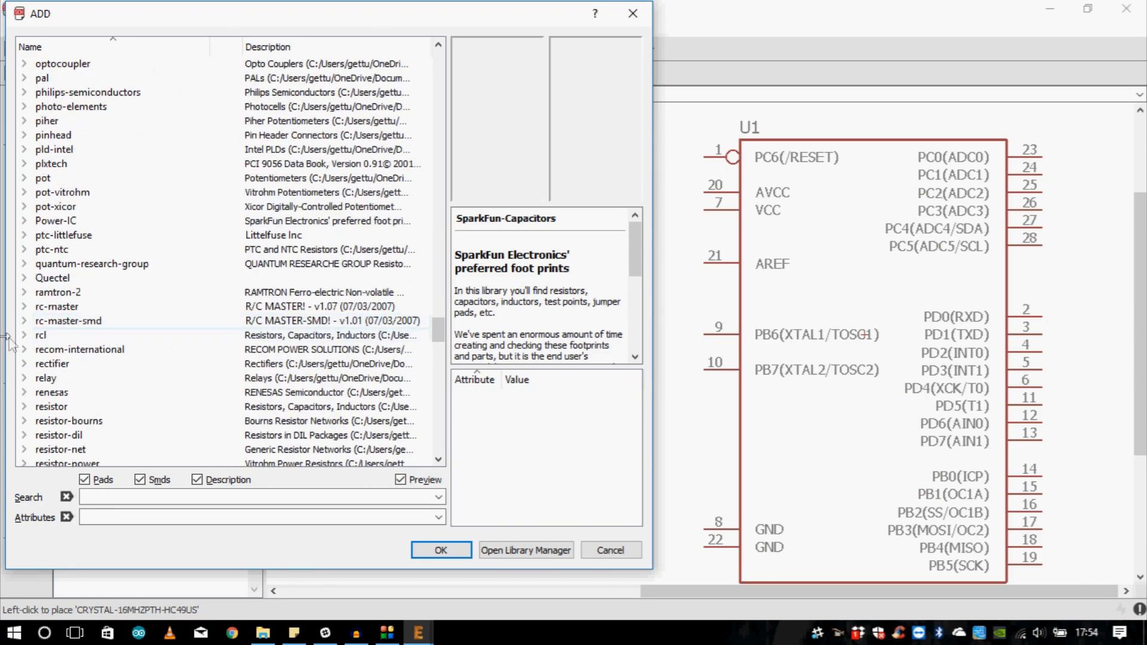
{"action": "left_click", "coordinate": [24, 335]}
{"action": "scroll", "coordinate": [45, 239], "scroll_direction": "down", "scroll_amount": 5}
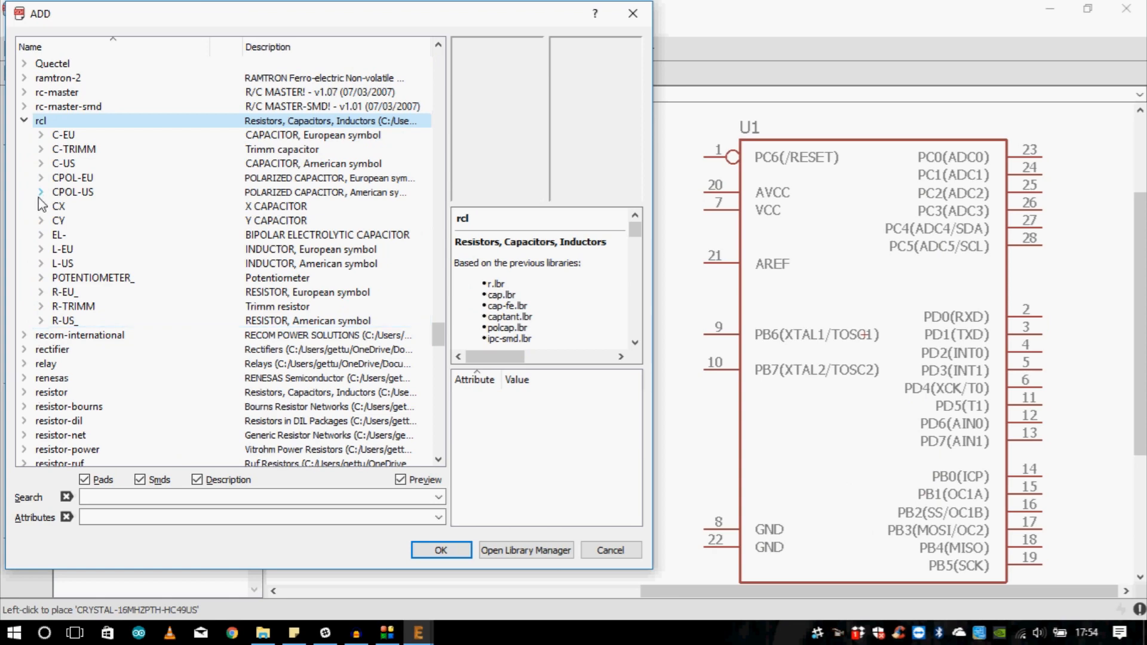
{"action": "left_click", "coordinate": [40, 167]}
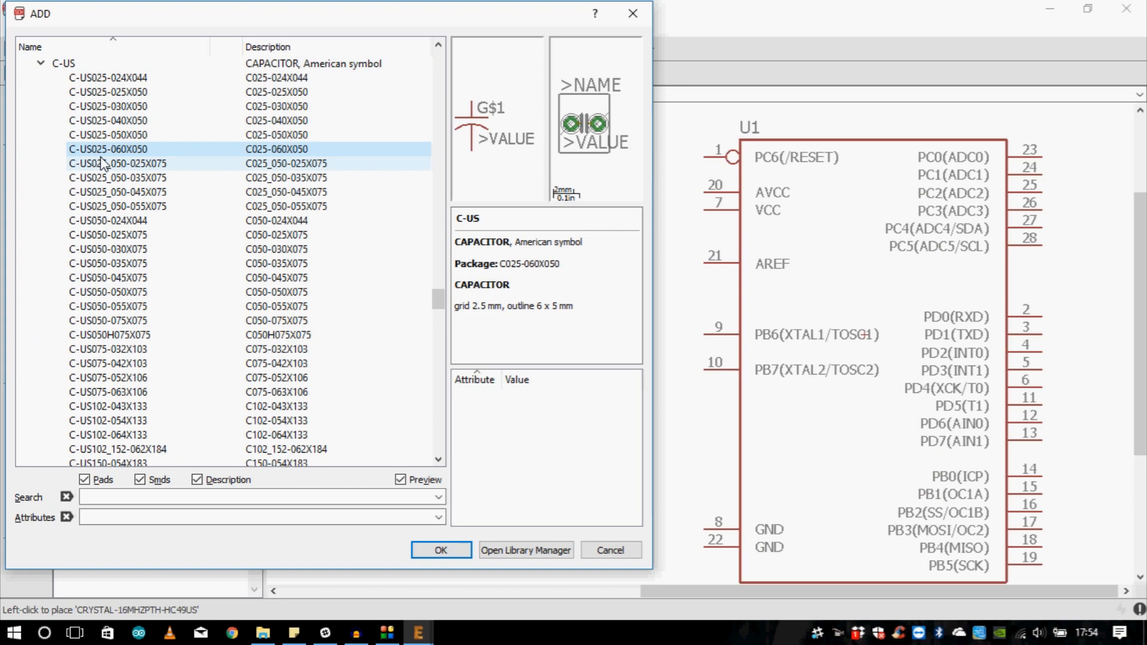
{"action": "left_click", "coordinate": [123, 78]}
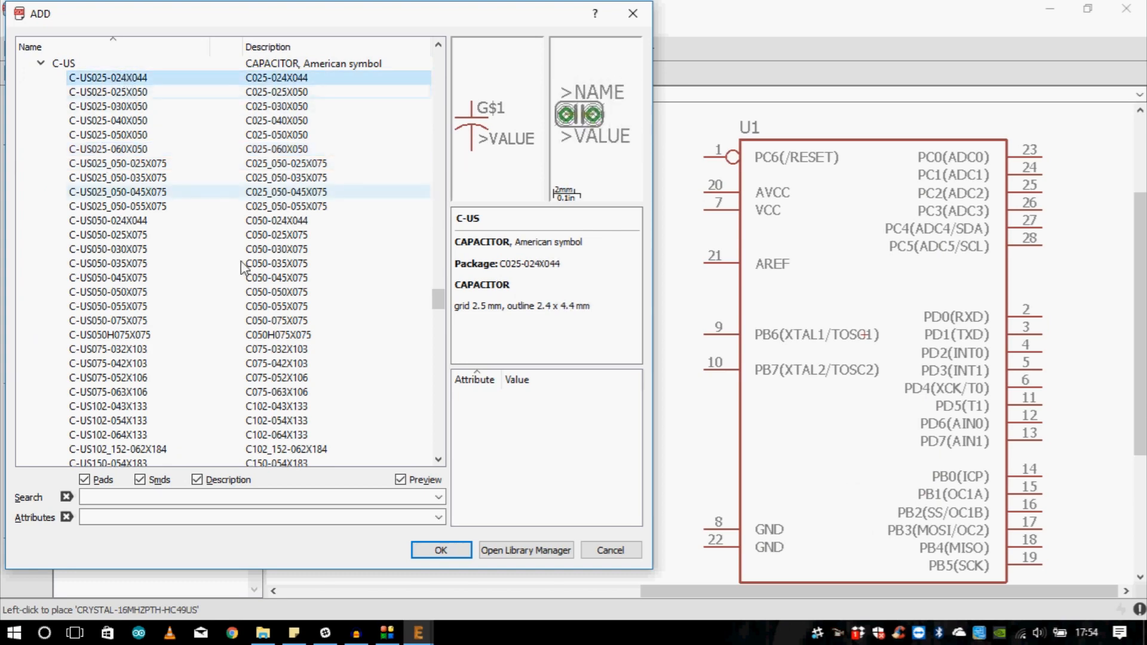
- Place two C-US025-024X044 capacitors side by side to the left of the crystal
{"action": "left_click", "coordinate": [451, 554]}
{"action": "left_click", "coordinate": [455, 395]}
{"action": "left_click", "coordinate": [509, 394]}
{"action": "key", "text": "Escape"}
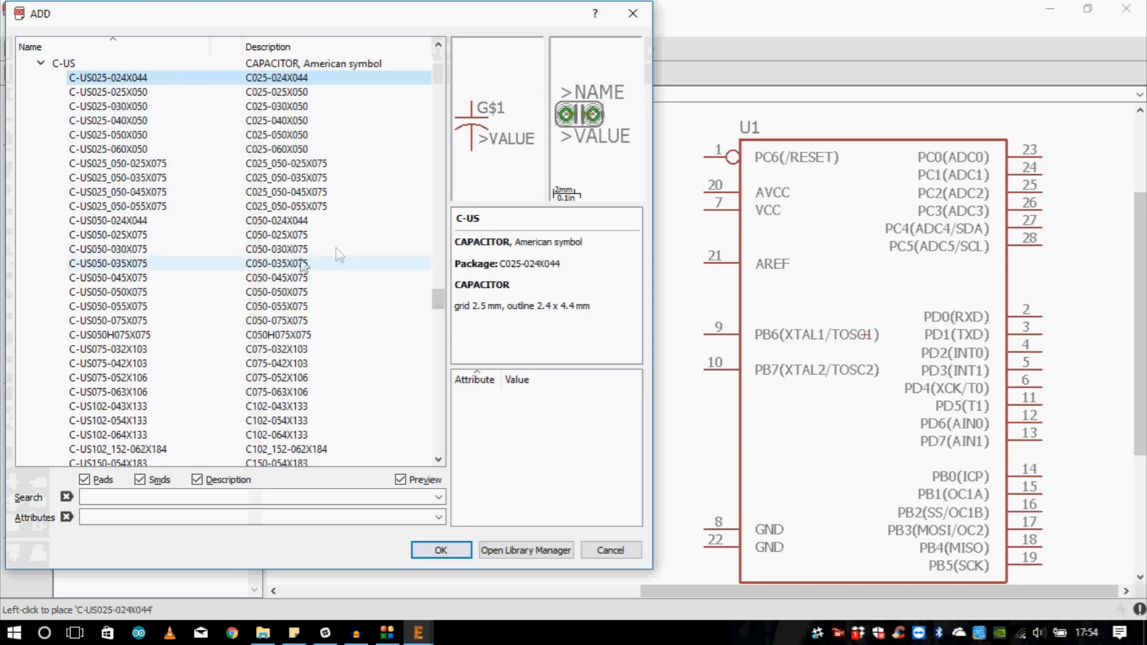
- Select the R-US_0204/7 resistor from the R-US_ group of the rcl library
{"action": "scroll", "coordinate": [179, 251], "scroll_direction": "up", "scroll_amount": 1}
{"action": "left_click", "coordinate": [41, 106]}
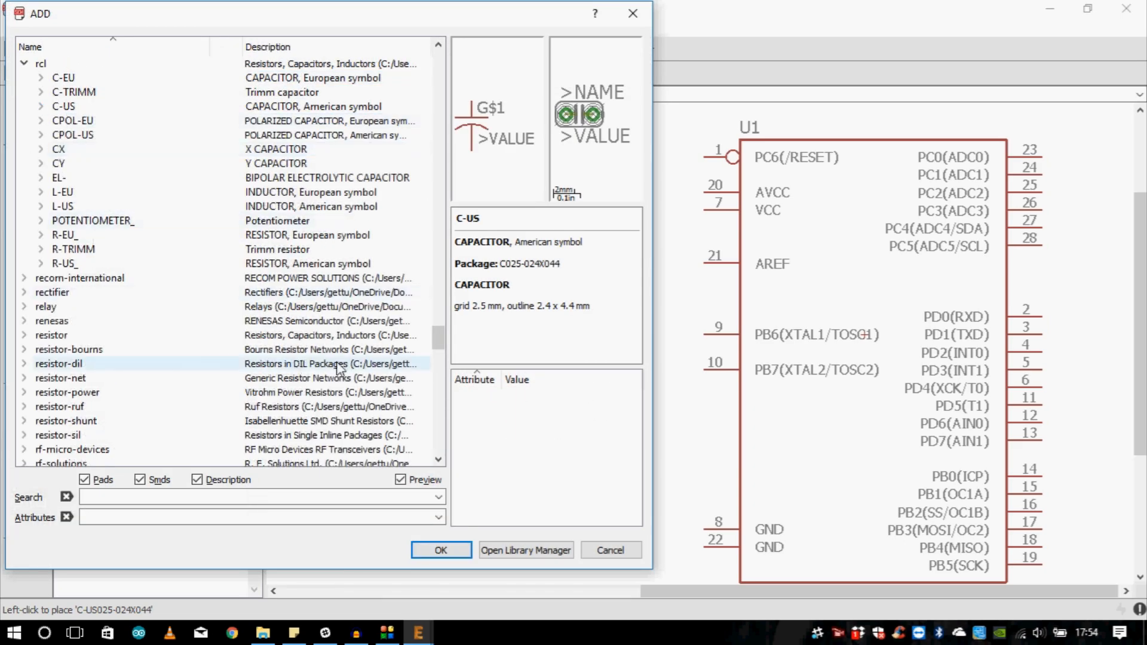
{"action": "left_click", "coordinate": [42, 264]}
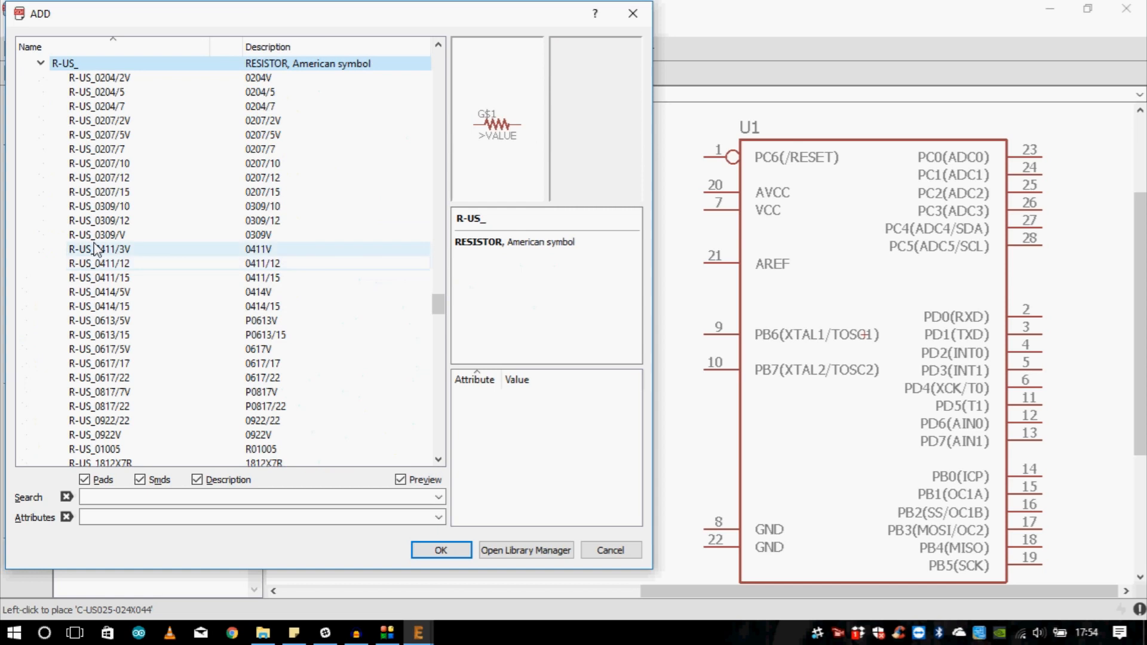
{"action": "left_click", "coordinate": [111, 82]}
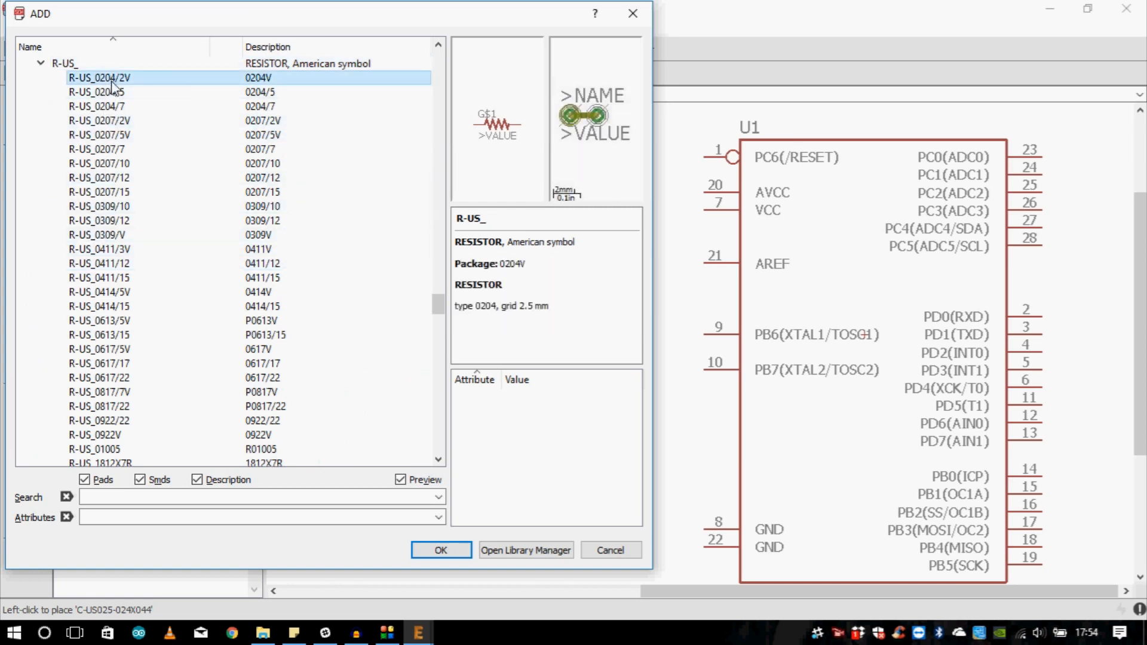
{"action": "key", "text": "Down"}
{"action": "key", "text": "Down"}
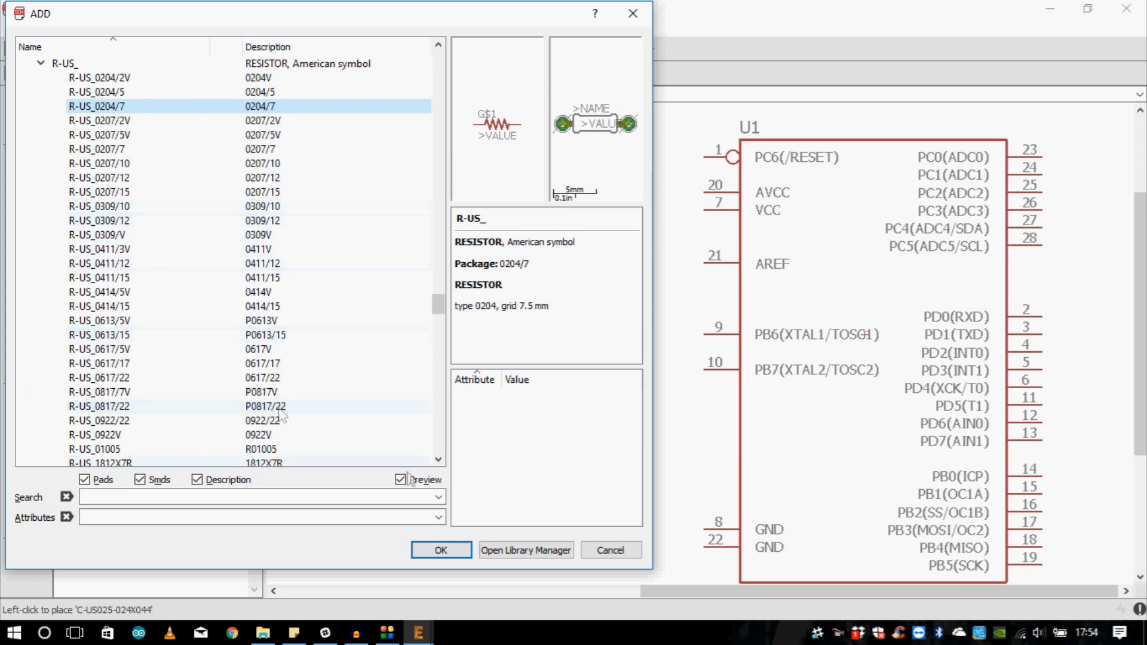
{"action": "left_click", "coordinate": [449, 552]}
- Place one R-US_0204/7 resistor above the crystal, to the left of U1
{"action": "scroll", "coordinate": [502, 449], "scroll_direction": "down", "scroll_amount": 2}
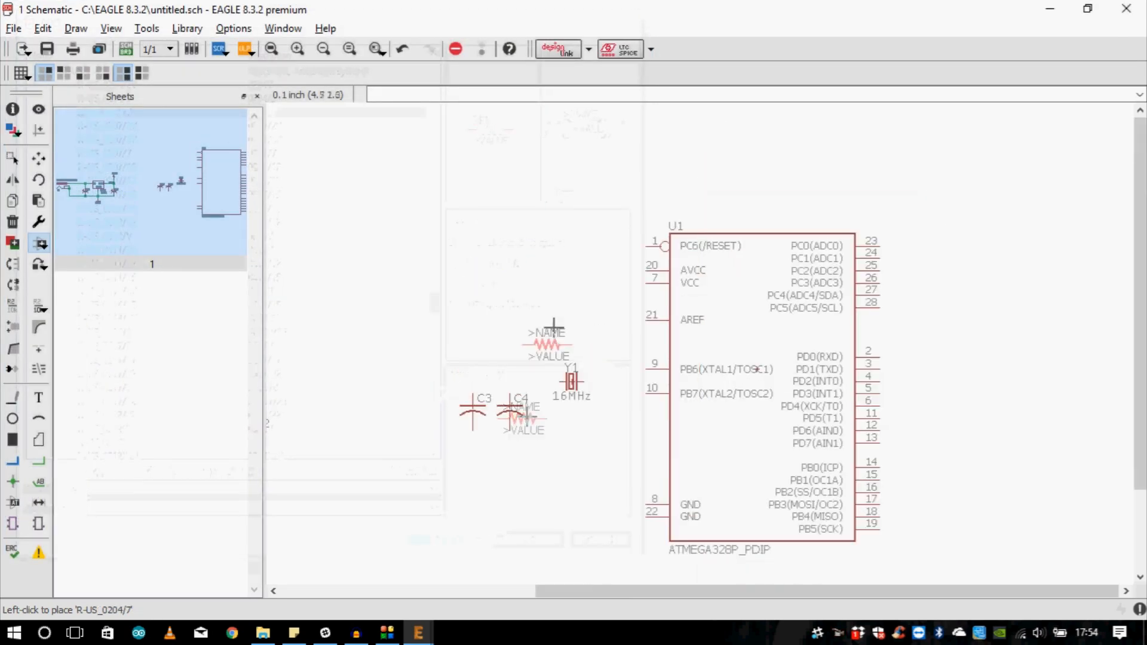
{"action": "left_click", "coordinate": [545, 283]}
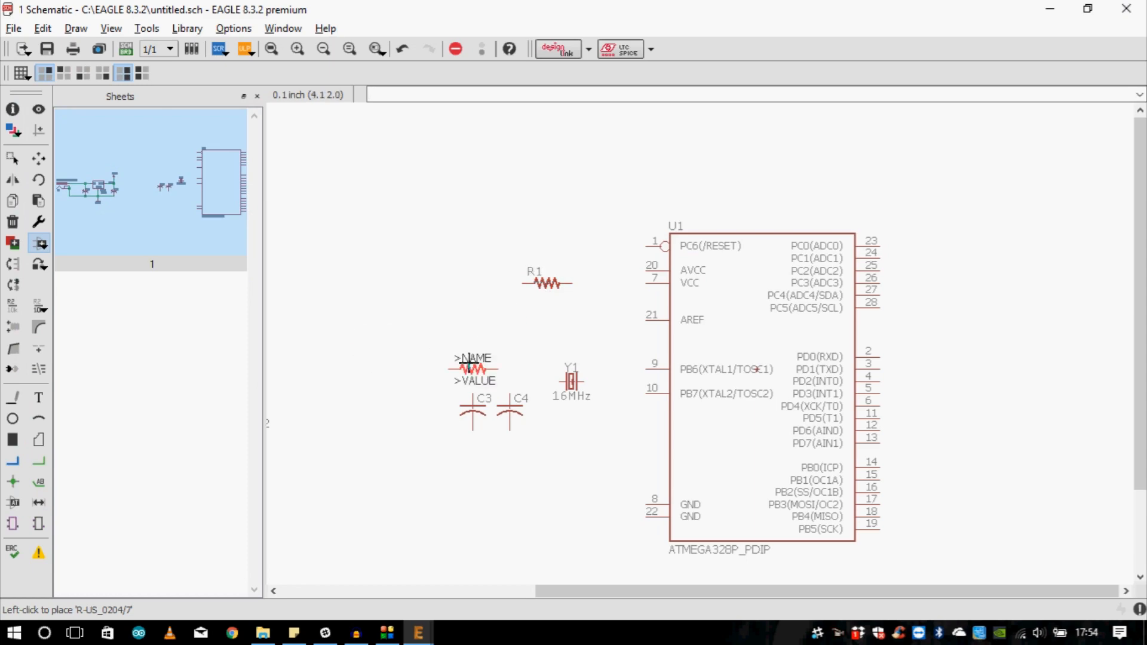
{"action": "key", "text": "Escape"}
- Find MOMENTARY-SWITCH-SPST in the SparkFun-Switches library and select its TACTILE_SWITCH_PTH_6.0MM variant
{"action": "scroll", "coordinate": [48, 156], "scroll_direction": "up", "scroll_amount": 2}
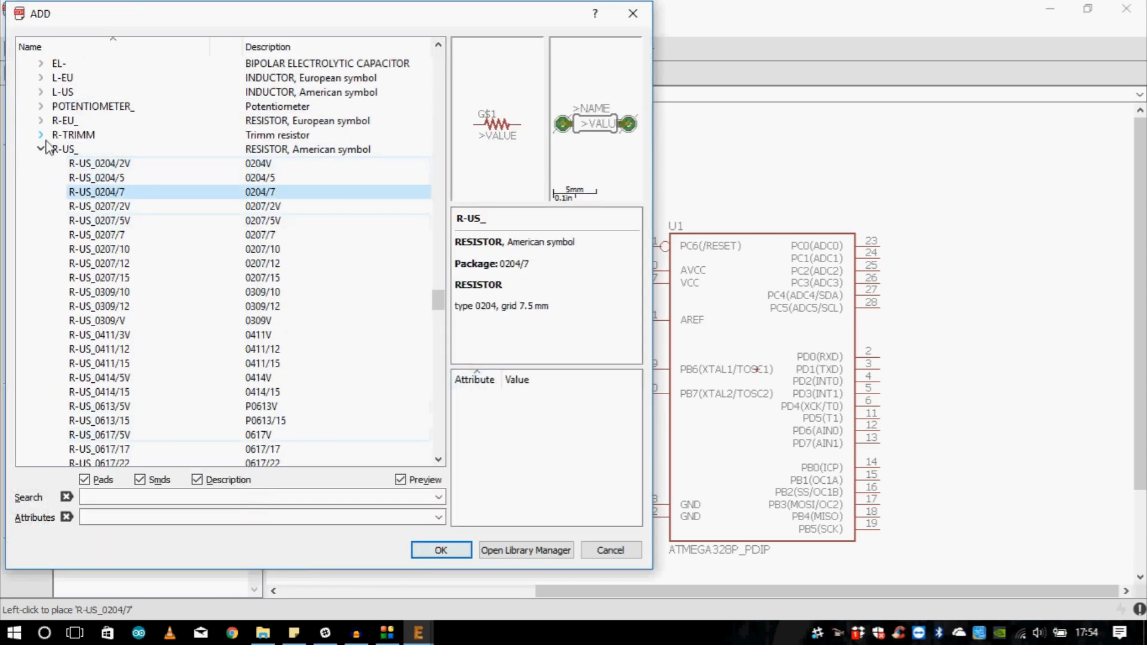
{"action": "left_click", "coordinate": [41, 149]}
{"action": "scroll", "coordinate": [245, 361], "scroll_direction": "down", "scroll_amount": 5}
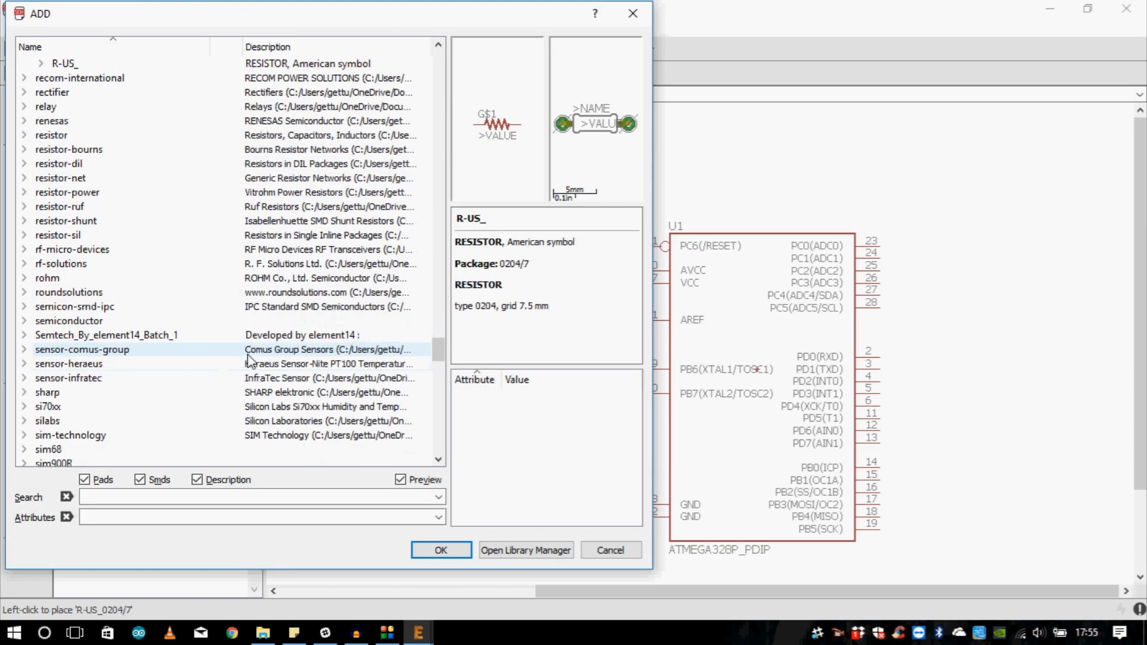
{"action": "scroll", "coordinate": [248, 358], "scroll_direction": "up", "scroll_amount": 4}
{"action": "scroll", "coordinate": [245, 359], "scroll_direction": "down", "scroll_amount": 12}
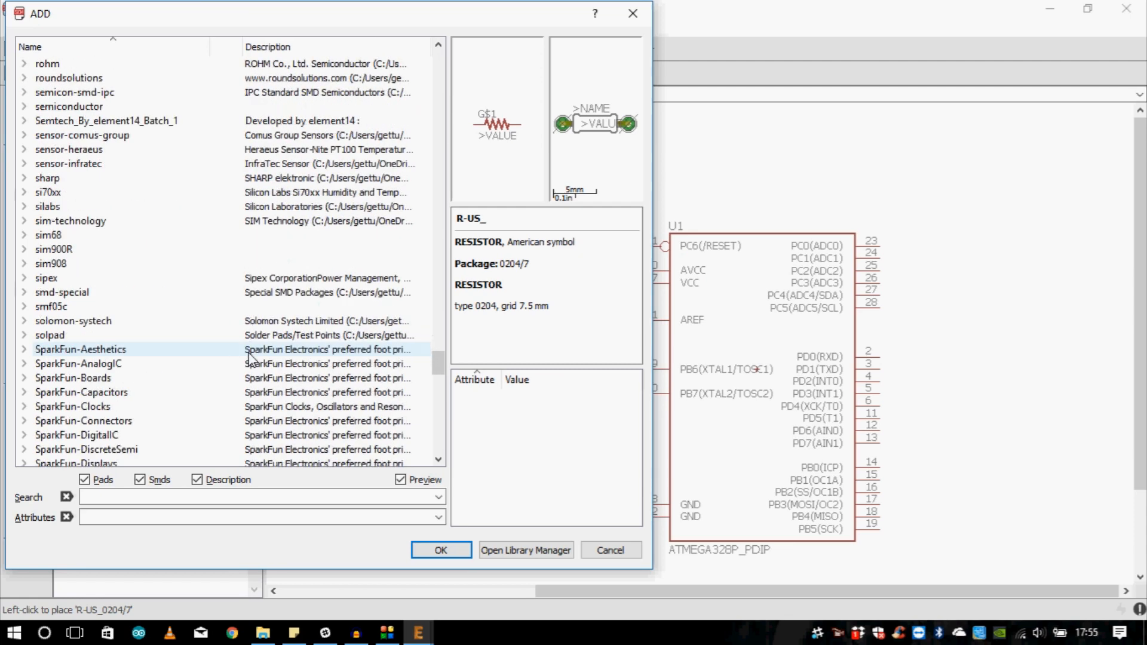
{"action": "scroll", "coordinate": [84, 352], "scroll_direction": "down", "scroll_amount": 2}
{"action": "double_click", "coordinate": [91, 303]}
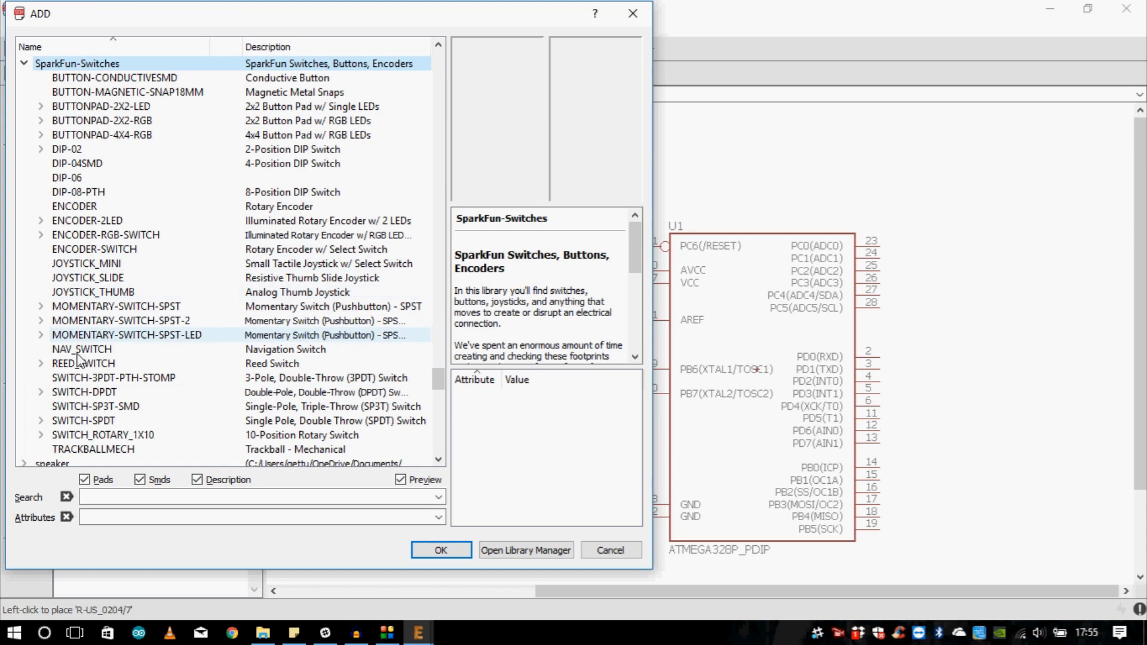
{"action": "left_click", "coordinate": [40, 306]}
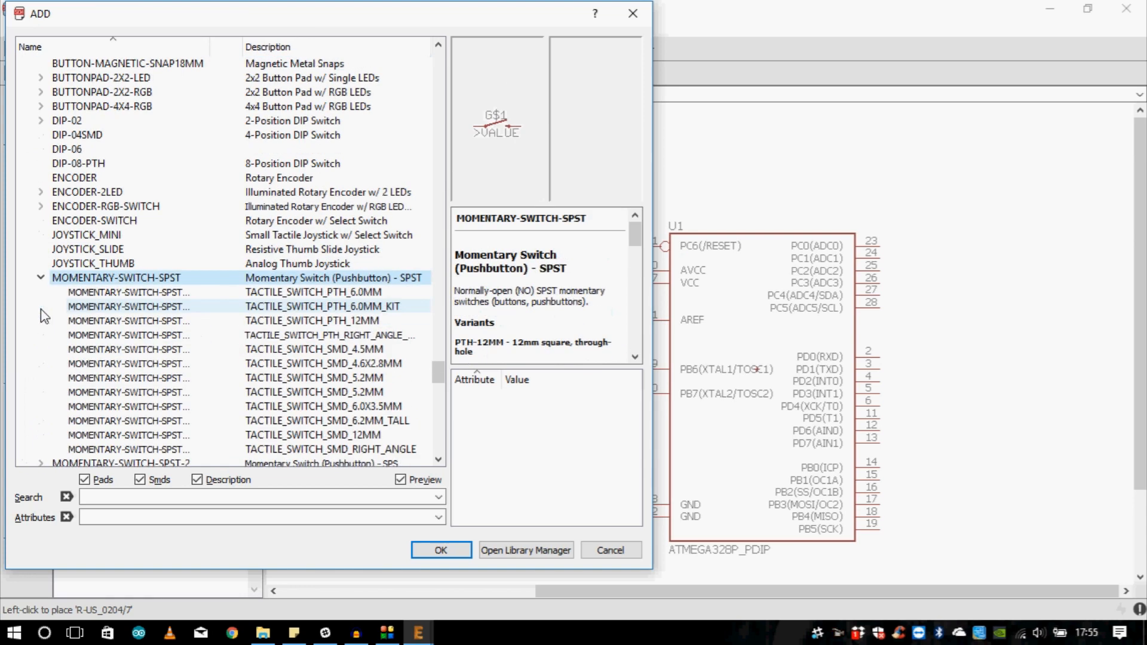
{"action": "left_click", "coordinate": [119, 293]}
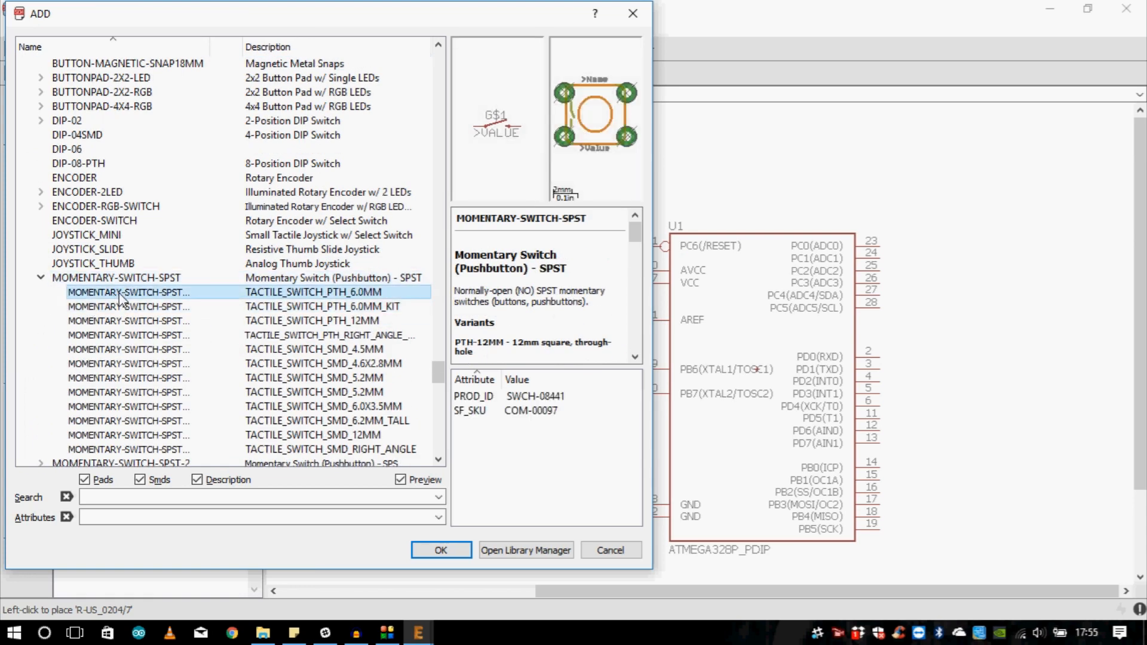
- Look through the MOMENTARY-SWITCH-SPST variants and compare their footprint previews
{"action": "scroll", "coordinate": [127, 310], "scroll_direction": "down", "scroll_amount": 2}
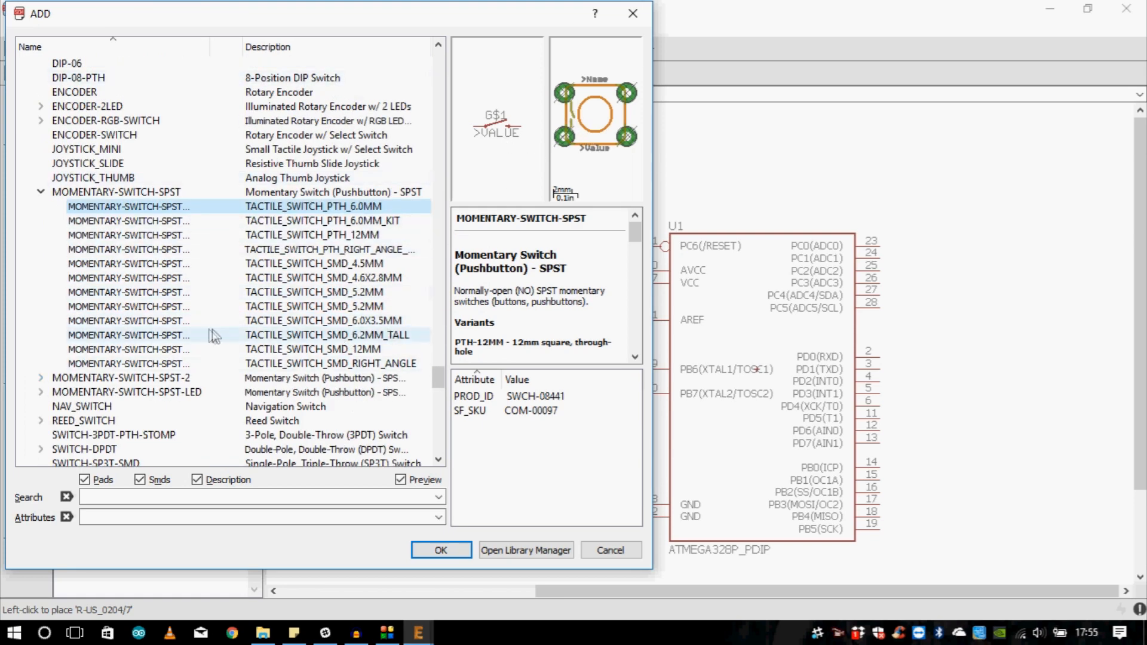
{"action": "key", "text": "Down"}
{"action": "key", "text": "Down"}
{"action": "key", "text": "Down"}
{"action": "key", "text": "Down"}
{"action": "key", "text": "Down"}
{"action": "key", "text": "Down"}
{"action": "key", "text": "Down"}
{"action": "key", "text": "Down"}
{"action": "key", "text": "Down"}
{"action": "key", "text": "Down"}
{"action": "key", "text": "Down"}
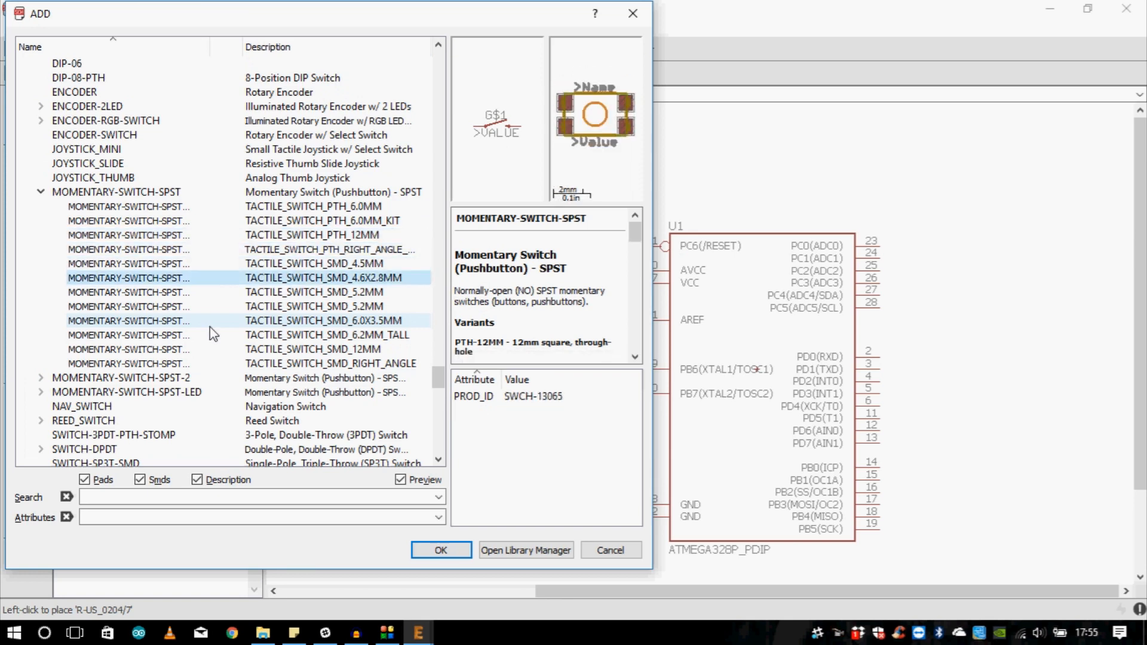
{"action": "key", "text": "Down"}
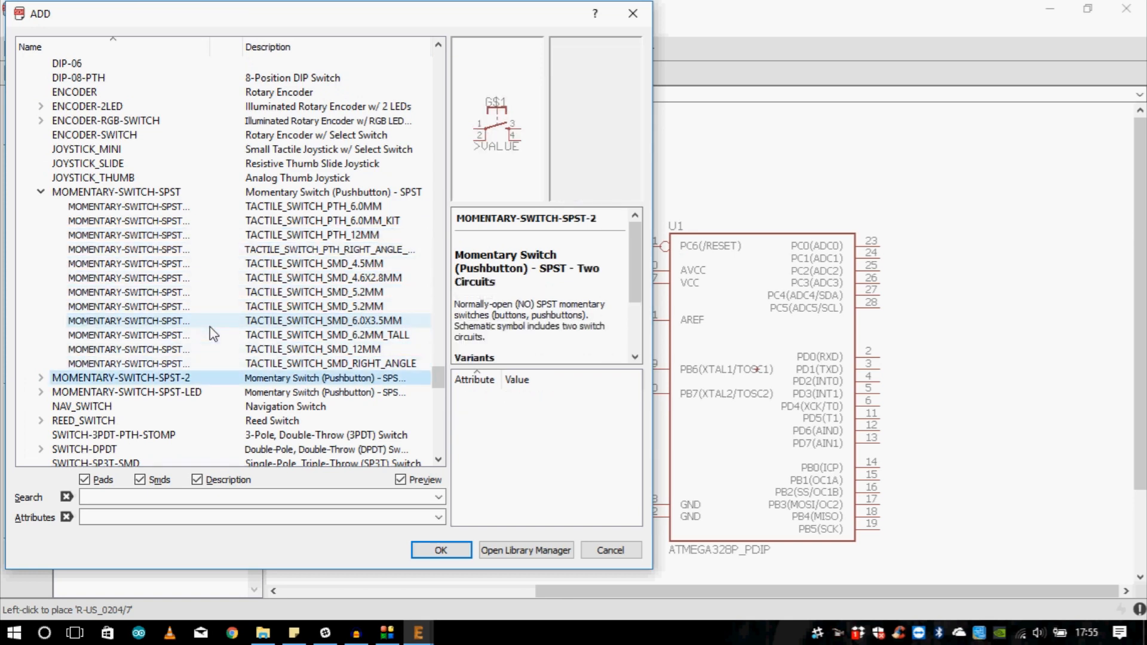
{"action": "left_click", "coordinate": [187, 336]}
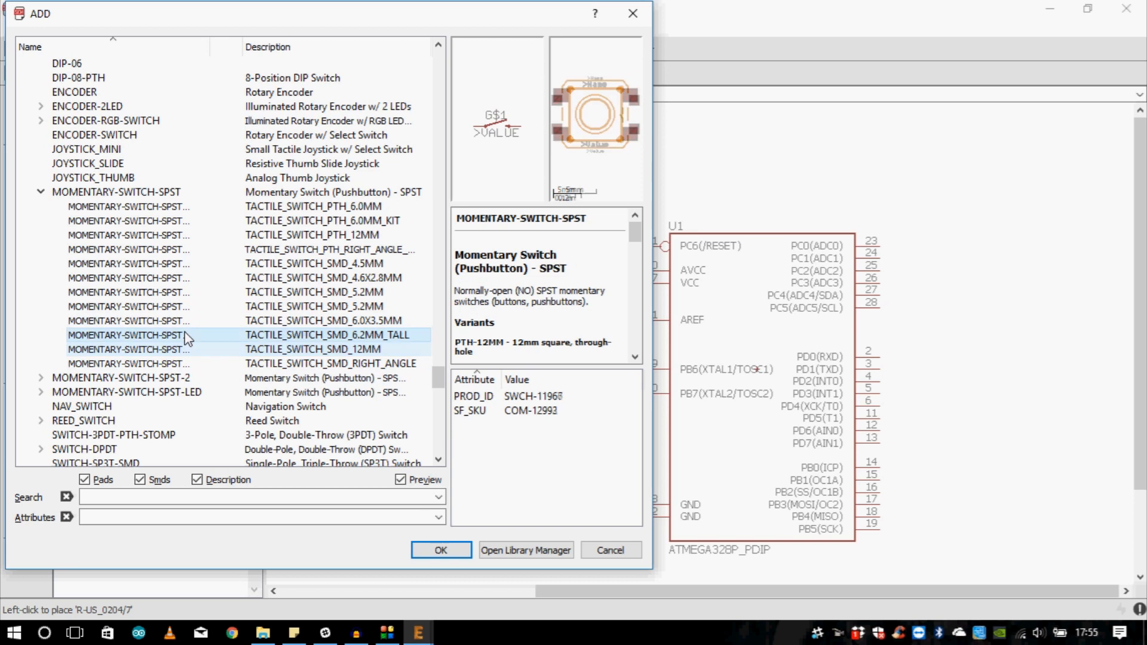
{"action": "key", "text": "Up"}
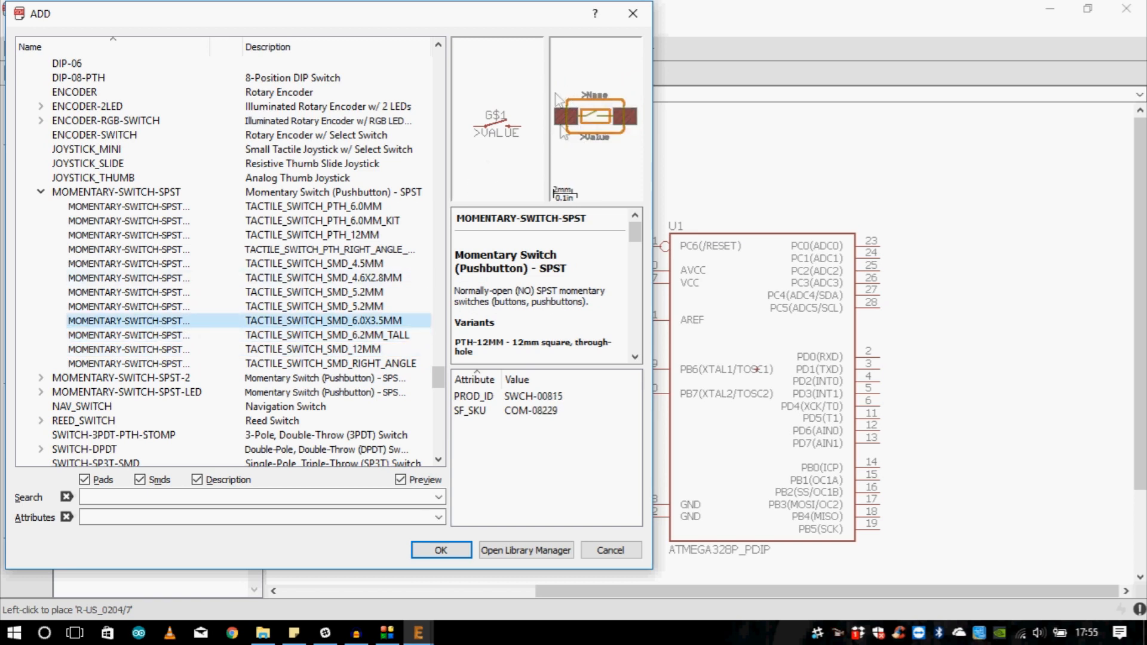
- Choose the TACTILE_SWITCH_PTH_6.0MM variant and place one switch above and to the left of R1, then finish adding parts
{"action": "left_click", "coordinate": [109, 207]}
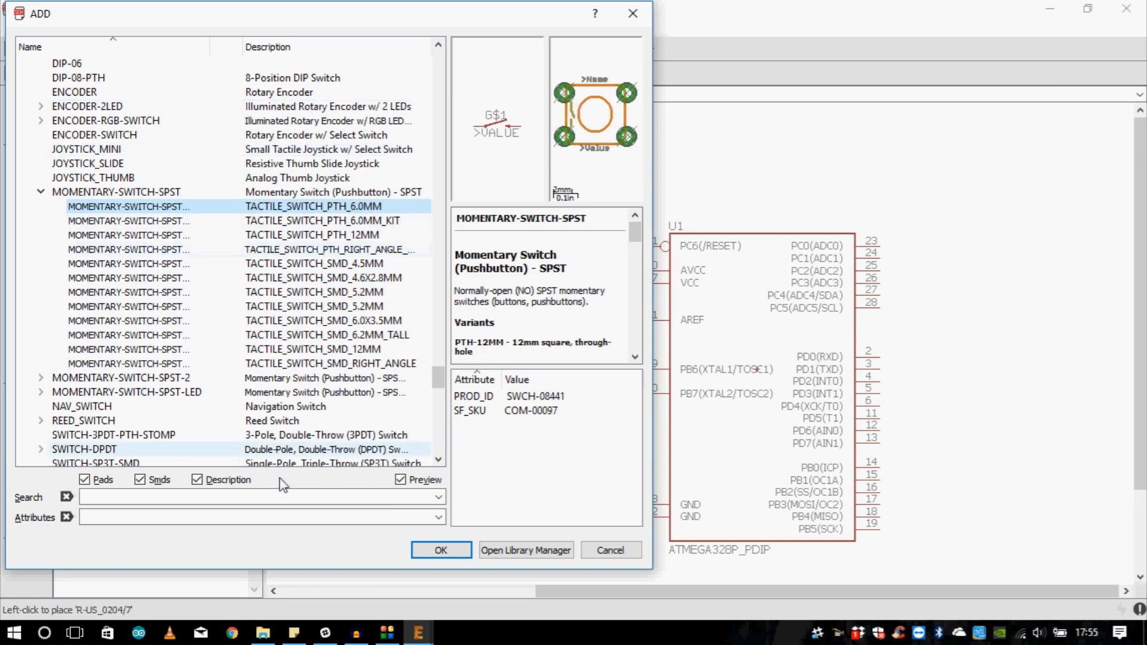
{"action": "left_click", "coordinate": [440, 550]}
{"action": "left_click", "coordinate": [460, 233]}
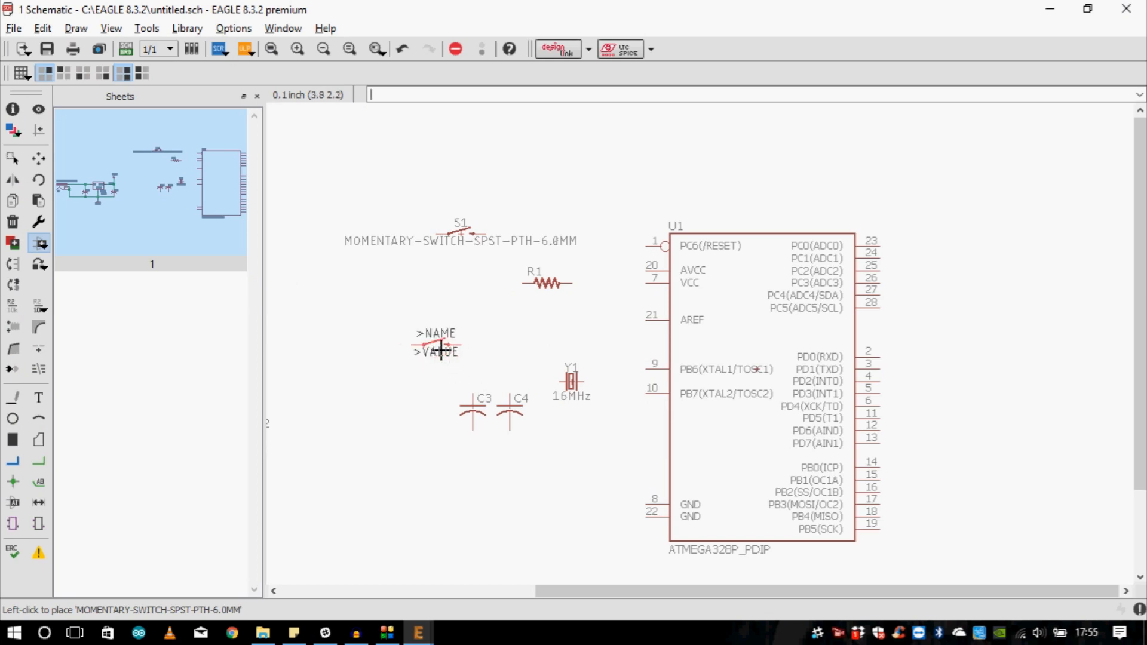
{"action": "key", "text": "Escape"}
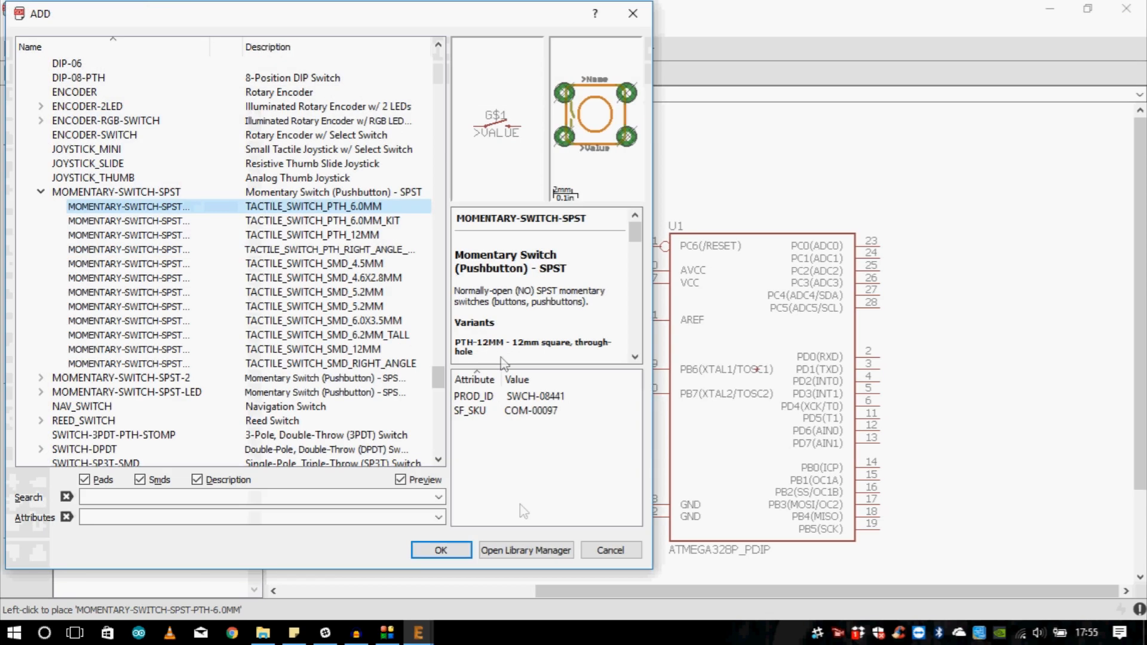
{"action": "left_click", "coordinate": [620, 557]}
- Rotate crystal Y1 by 90 degrees and move it closer to U1's XTAL1 and XTAL2 pins
{"action": "scroll", "coordinate": [593, 318], "scroll_direction": "up", "scroll_amount": 4}
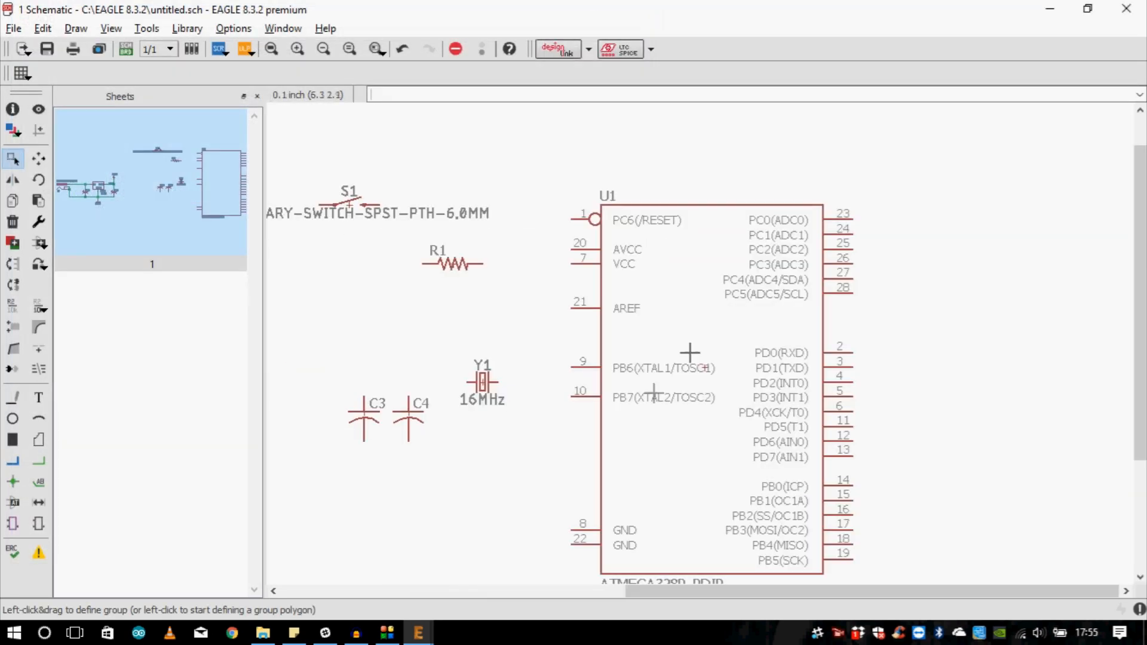
{"action": "left_click", "coordinate": [39, 158]}
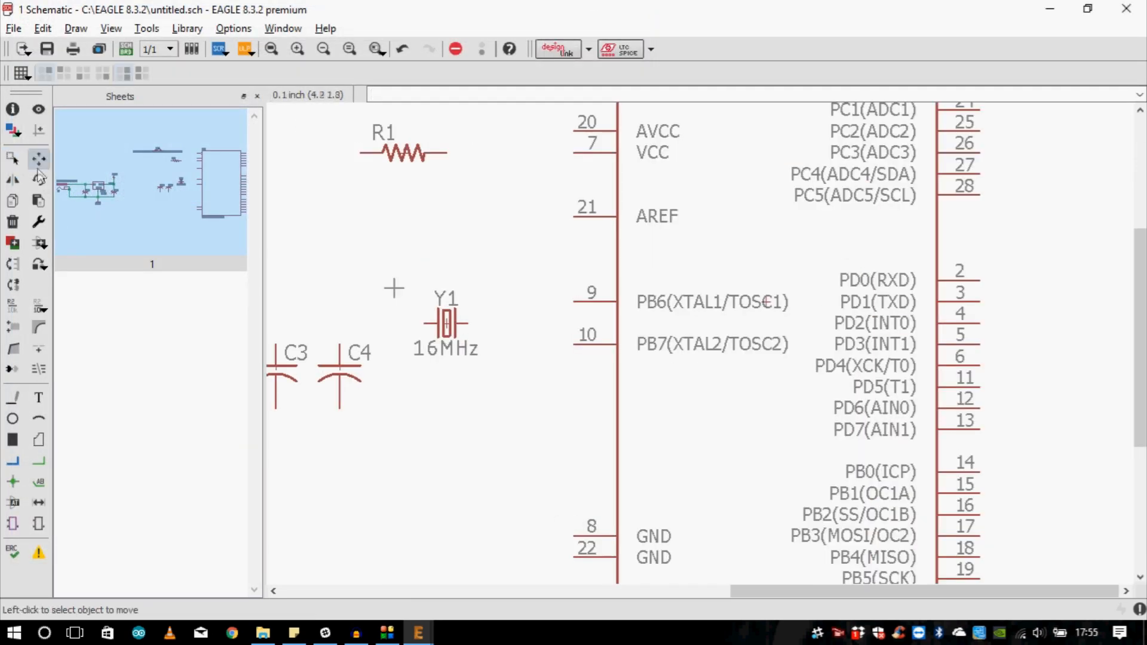
{"action": "left_click", "coordinate": [446, 323]}
{"action": "right_click", "coordinate": [472, 326]}
{"action": "left_click", "coordinate": [489, 323]}
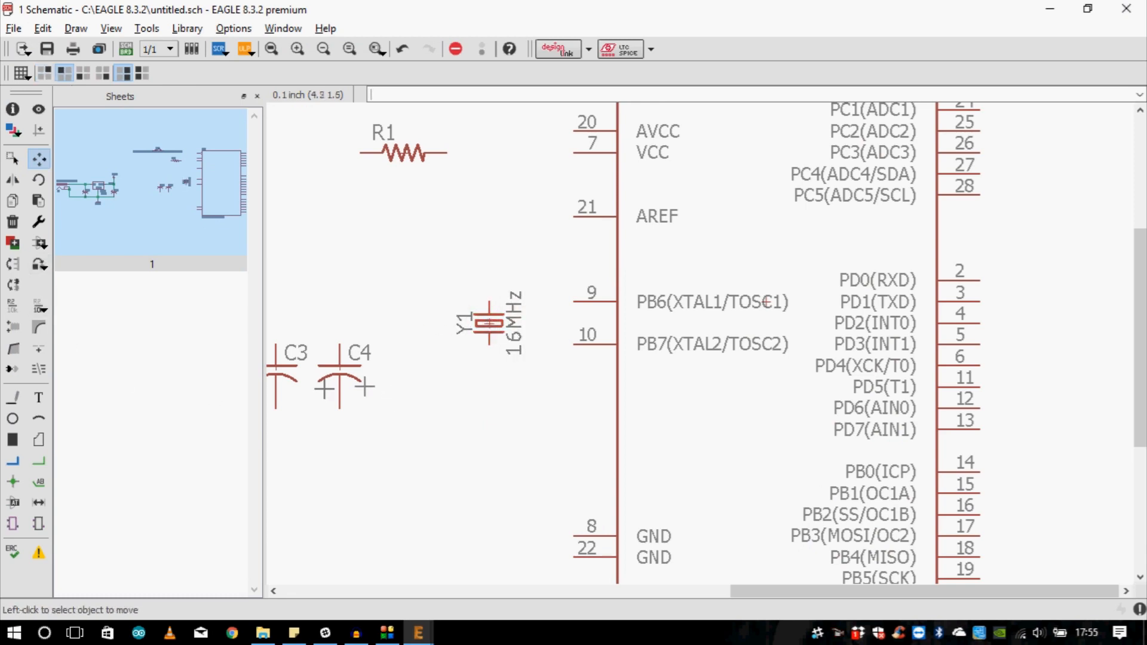
- Rotate capacitor C4 to lie horizontally with its straight plate facing right, and place it just below and left of Y1
{"action": "left_click", "coordinate": [338, 367]}
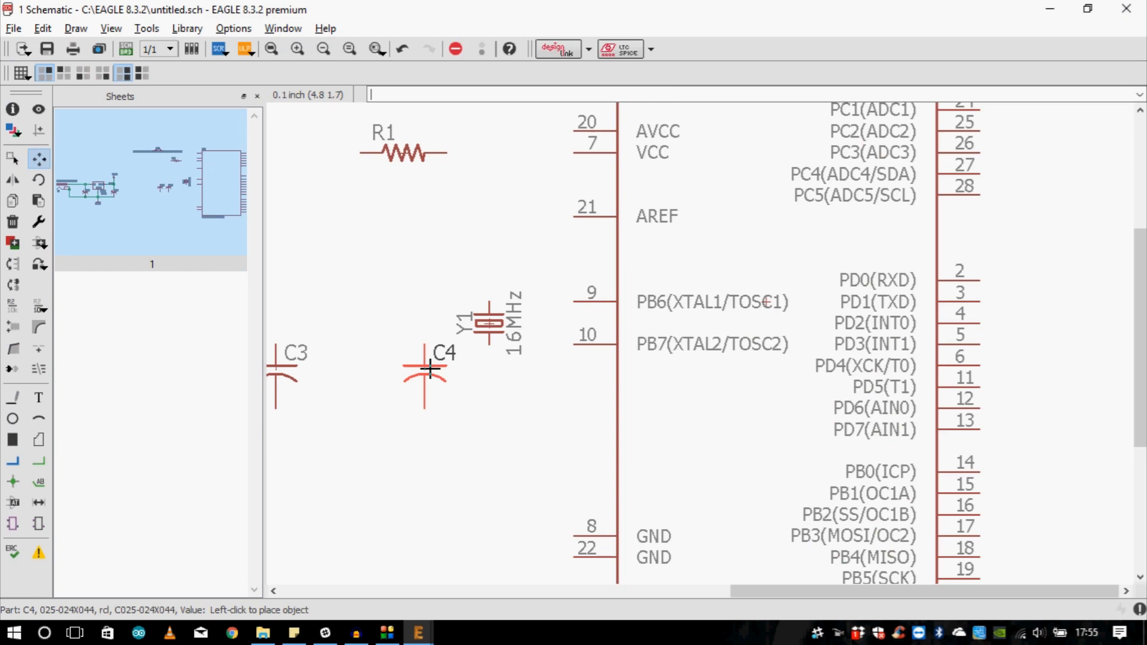
{"action": "right_click", "coordinate": [440, 365]}
{"action": "right_click", "coordinate": [437, 374]}
{"action": "right_click", "coordinate": [438, 374]}
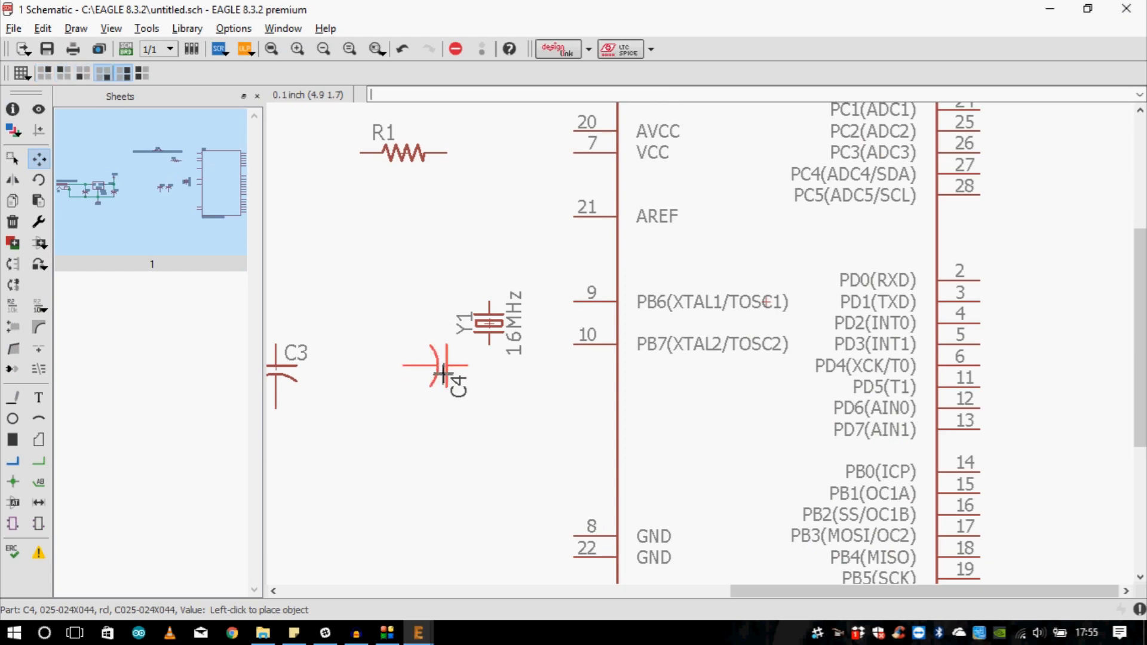
{"action": "left_click", "coordinate": [442, 372]}
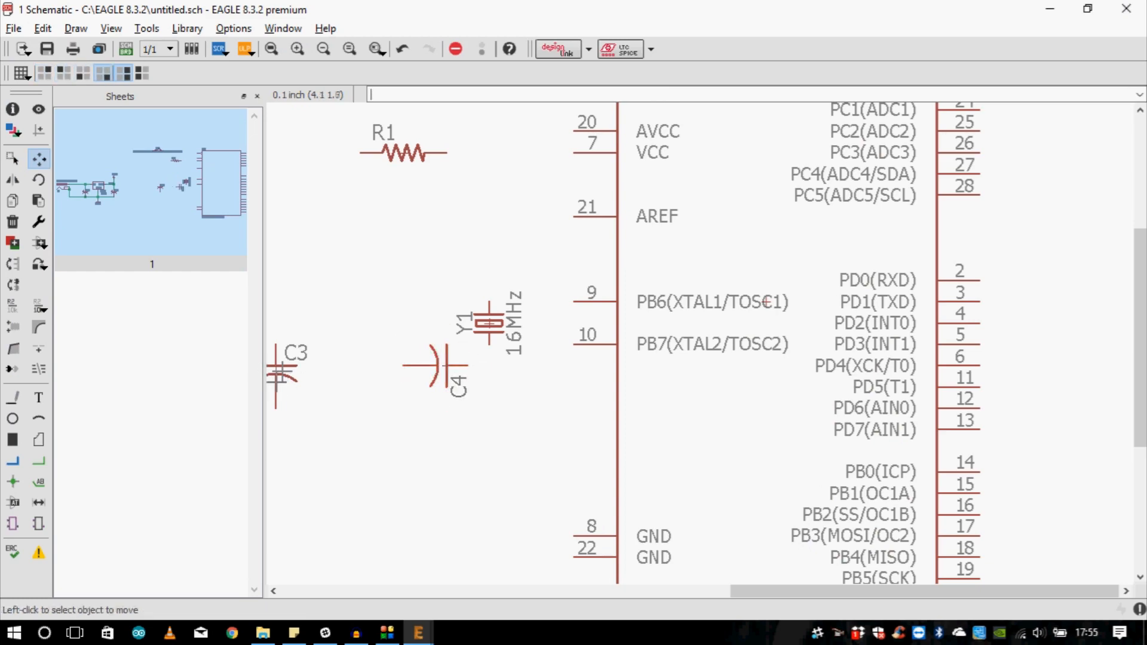
- Rotate capacitor C3 to match C4's orientation and place it above C4, to the upper left of Y1
{"action": "scroll", "coordinate": [370, 376], "scroll_direction": "up", "scroll_amount": 3}
{"action": "left_click", "coordinate": [300, 366]}
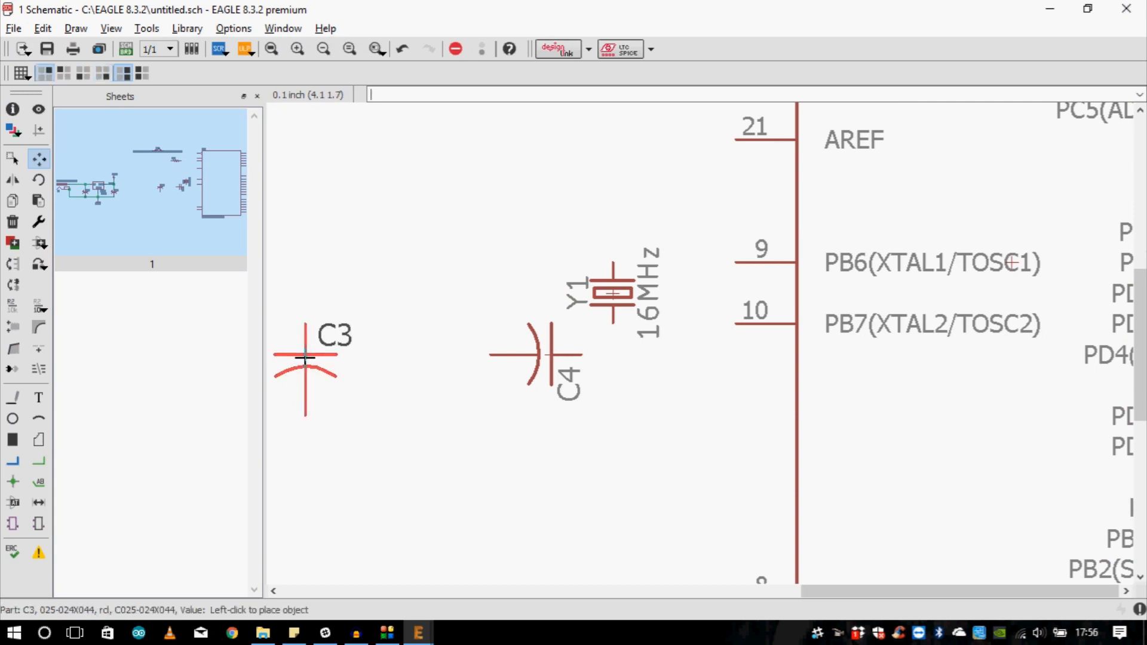
{"action": "right_click", "coordinate": [430, 239]}
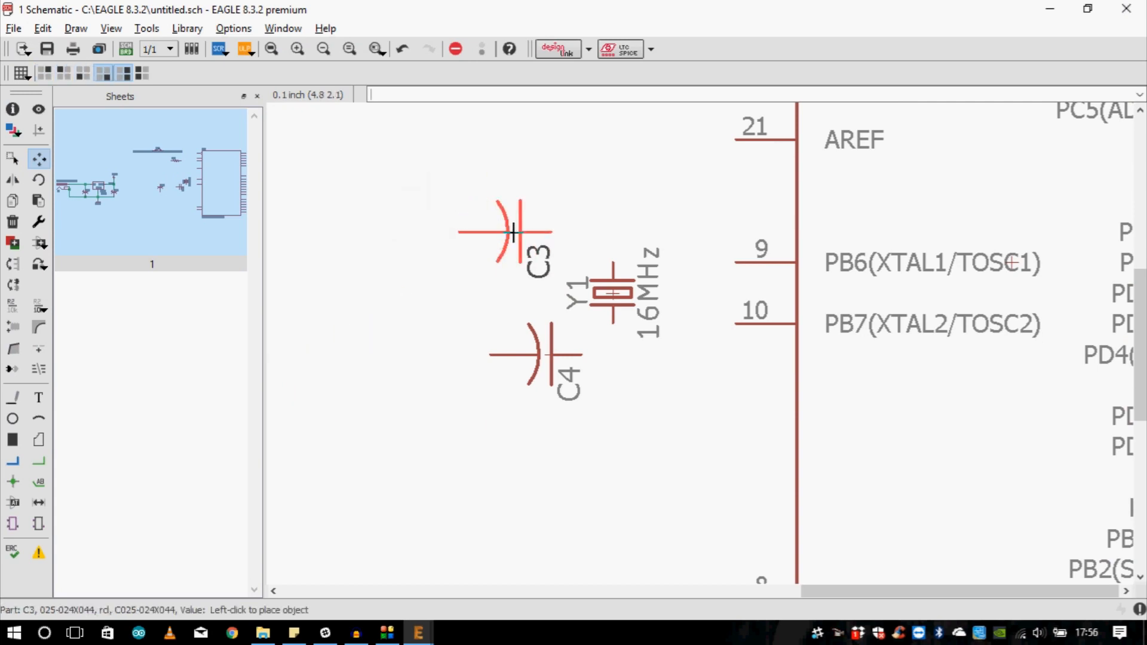
{"action": "left_click", "coordinate": [514, 233]}
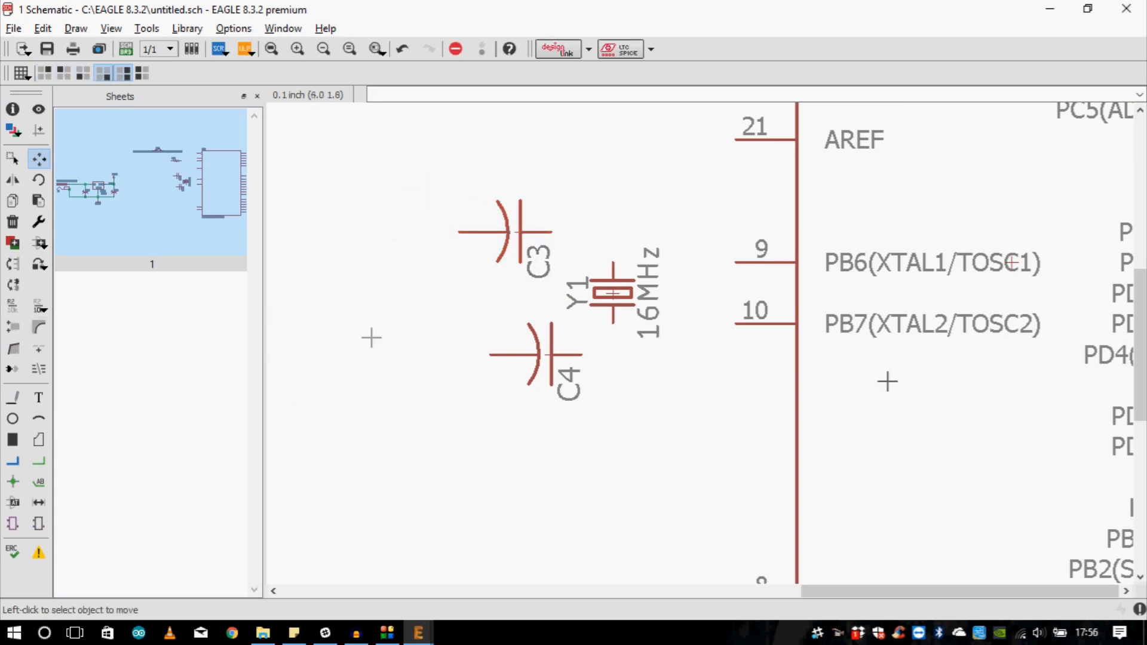
- Align C3 directly above C4 and shift crystal Y1 slightly right toward U1
{"action": "scroll", "coordinate": [622, 320], "scroll_direction": "down", "scroll_amount": 3}
{"action": "scroll", "coordinate": [622, 320], "scroll_direction": "up", "scroll_amount": 5}
{"action": "left_click", "coordinate": [704, 297]}
{"action": "left_click", "coordinate": [733, 297]}
{"action": "left_click", "coordinate": [801, 359]}
{"action": "left_click", "coordinate": [821, 358]}
{"action": "scroll", "coordinate": [633, 341], "scroll_direction": "down", "scroll_amount": 2}
{"action": "scroll", "coordinate": [610, 528], "scroll_direction": "down", "scroll_amount": 3}
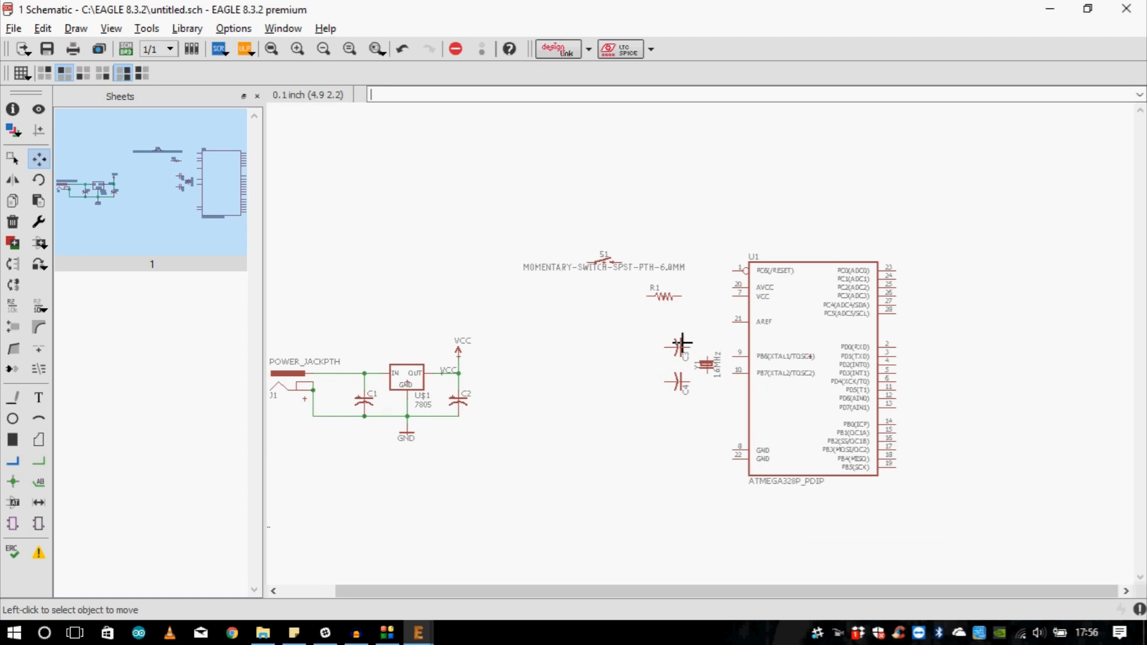
- Copy the GND symbol under the 7805 and place three copies below C3 and C4, left of U1
{"action": "scroll", "coordinate": [563, 374], "scroll_direction": "up", "scroll_amount": 6}
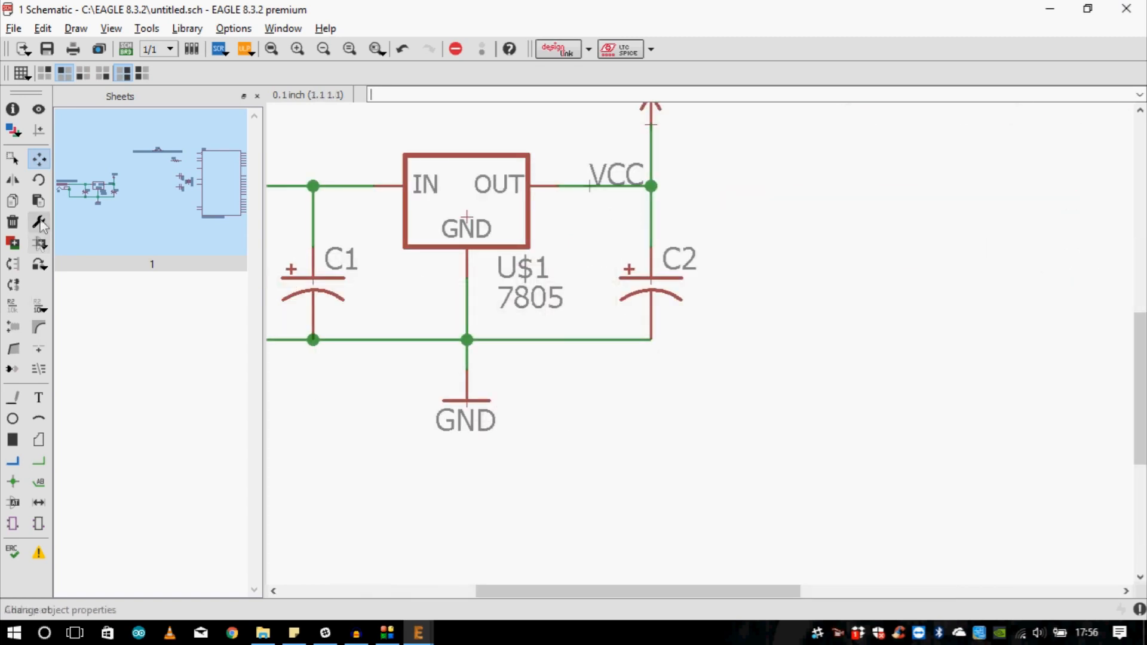
{"action": "left_click", "coordinate": [13, 201]}
{"action": "left_click", "coordinate": [483, 420]}
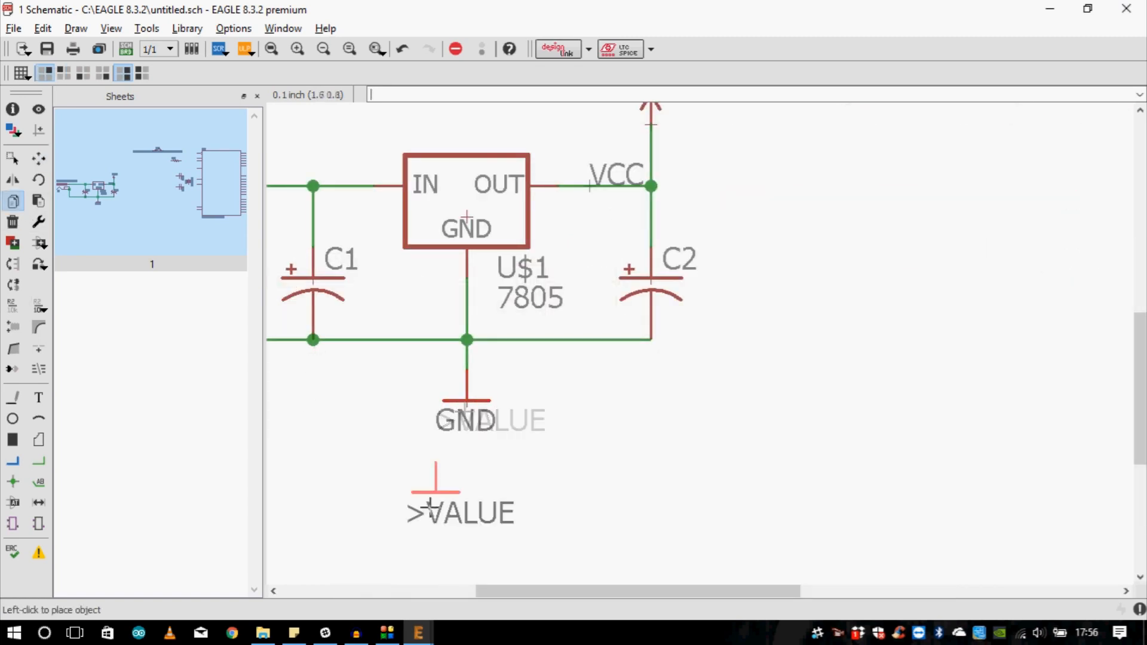
{"action": "scroll", "coordinate": [454, 478], "scroll_direction": "down", "scroll_amount": 4}
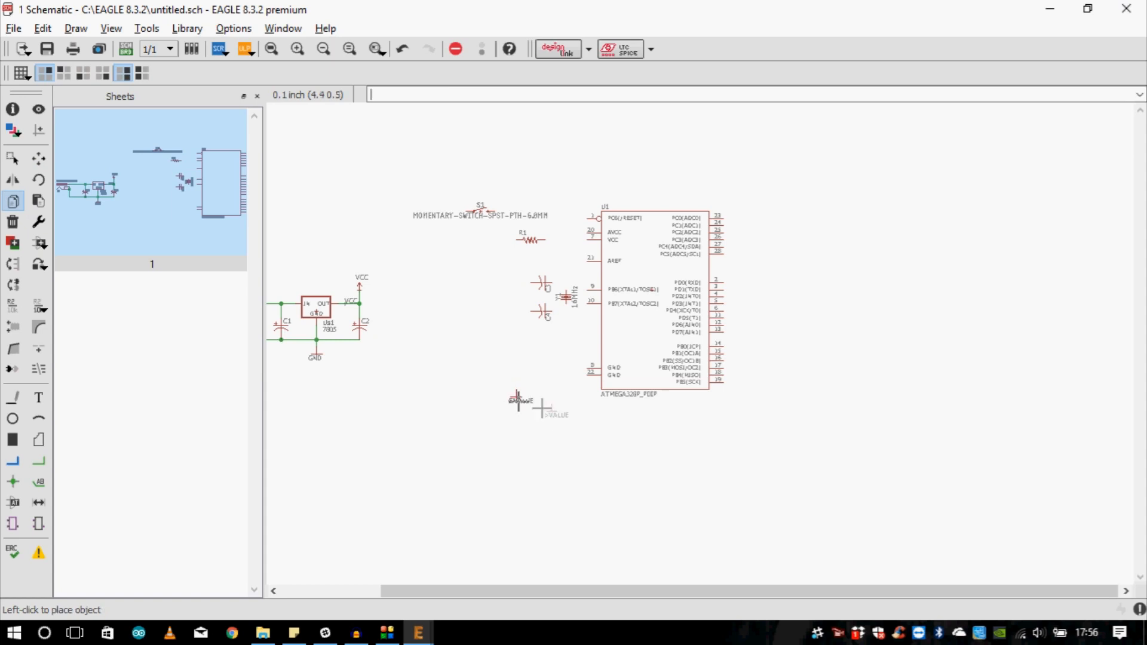
{"action": "scroll", "coordinate": [519, 399], "scroll_direction": "up", "scroll_amount": 4}
{"action": "left_click", "coordinate": [556, 401]}
{"action": "left_click", "coordinate": [571, 400]}
{"action": "left_click", "coordinate": [549, 436]}
- Copy the VCC symbol above C2 and place two copies side by side above R1, upper left of U1
{"action": "scroll", "coordinate": [663, 404], "scroll_direction": "down", "scroll_amount": 4}
{"action": "scroll", "coordinate": [426, 325], "scroll_direction": "up", "scroll_amount": 3}
{"action": "scroll", "coordinate": [848, 385], "scroll_direction": "up", "scroll_amount": 2}
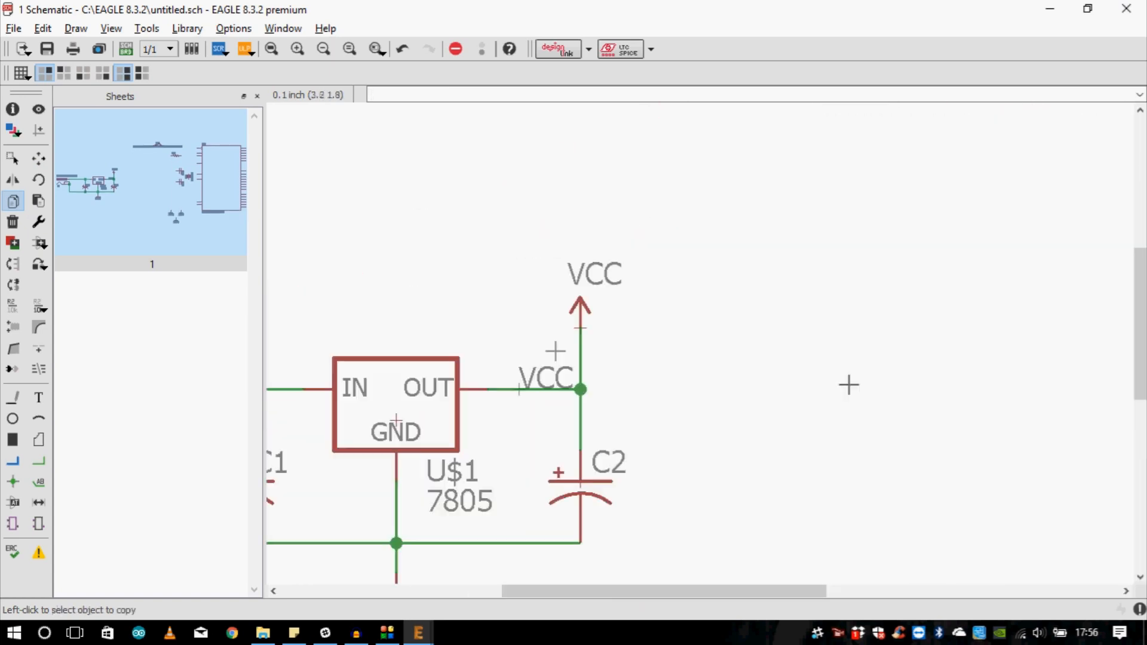
{"action": "scroll", "coordinate": [584, 302], "scroll_direction": "down", "scroll_amount": 3}
{"action": "scroll", "coordinate": [662, 322], "scroll_direction": "up", "scroll_amount": 3}
{"action": "left_click", "coordinate": [602, 315]}
{"action": "scroll", "coordinate": [474, 302], "scroll_direction": "down", "scroll_amount": 5}
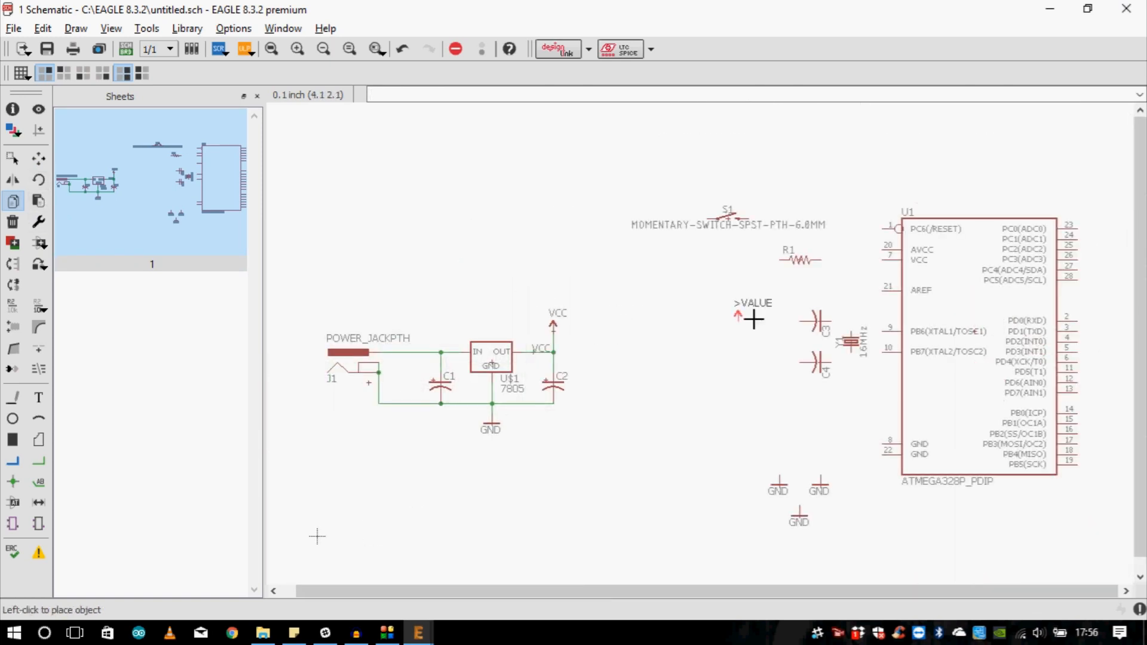
{"action": "scroll", "coordinate": [657, 252], "scroll_direction": "up", "scroll_amount": 4}
{"action": "left_click", "coordinate": [559, 195]}
{"action": "left_click", "coordinate": [547, 192]}
{"action": "left_click", "coordinate": [569, 192]}
- Wire the lower end of crystal Y1 to U1 pin 10 and its upper end to pin 9
{"action": "scroll", "coordinate": [618, 365], "scroll_direction": "up", "scroll_amount": 3}
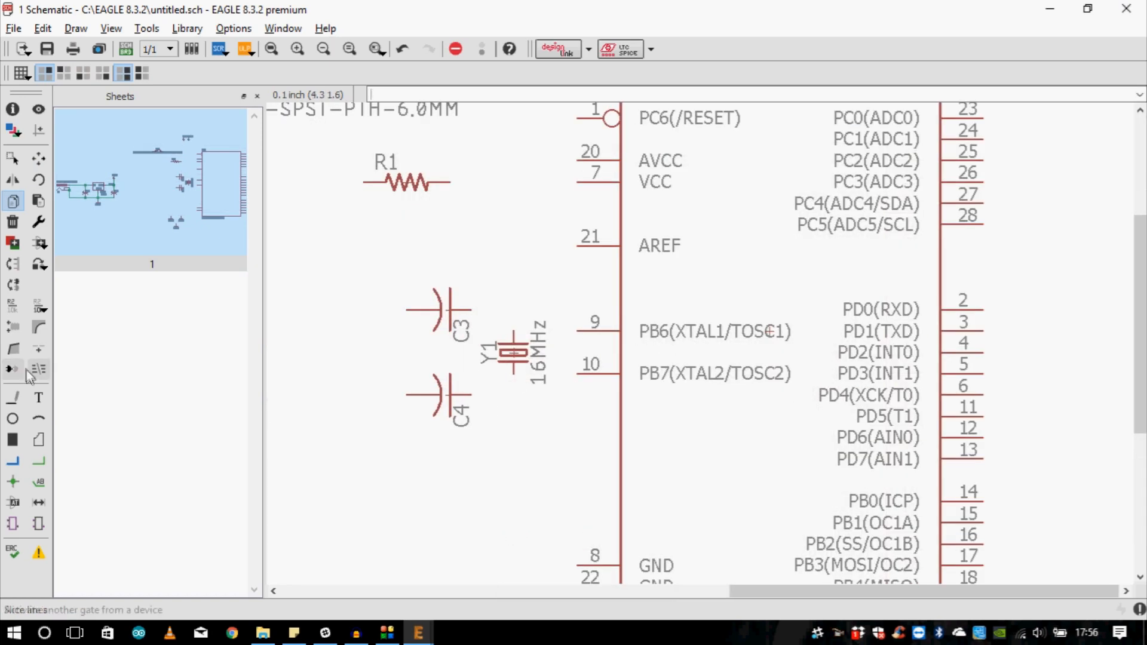
{"action": "left_click", "coordinate": [38, 461]}
{"action": "scroll", "coordinate": [496, 382], "scroll_direction": "up", "scroll_amount": 3}
{"action": "left_click", "coordinate": [514, 374]}
{"action": "left_click", "coordinate": [639, 355]}
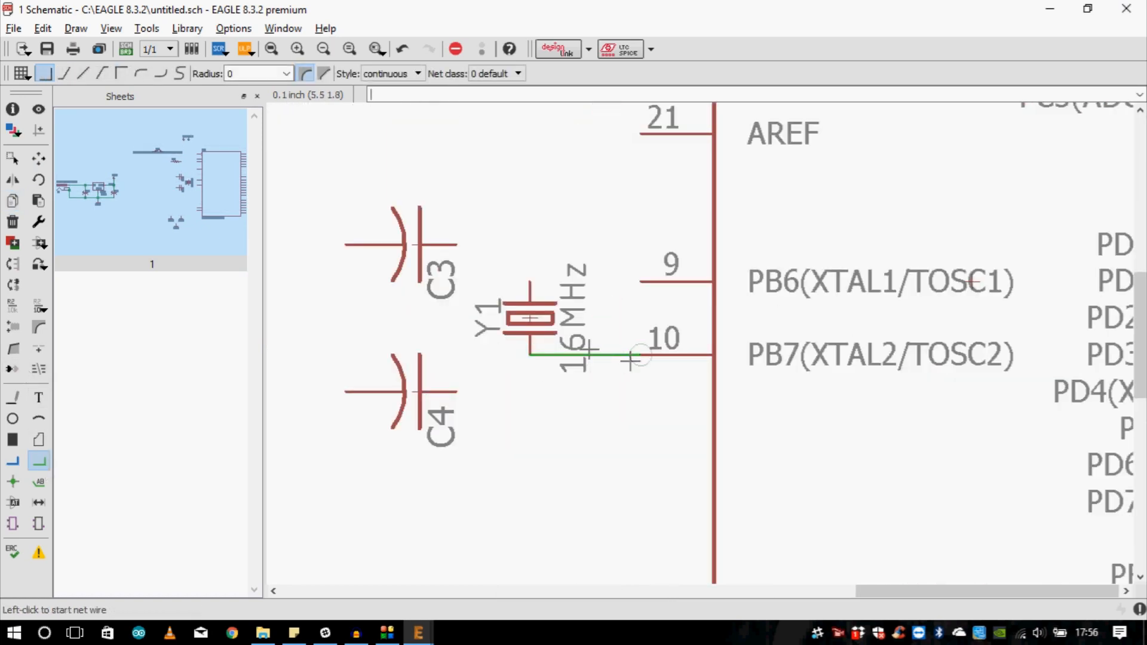
{"action": "left_click", "coordinate": [528, 281]}
{"action": "left_click", "coordinate": [639, 281]}
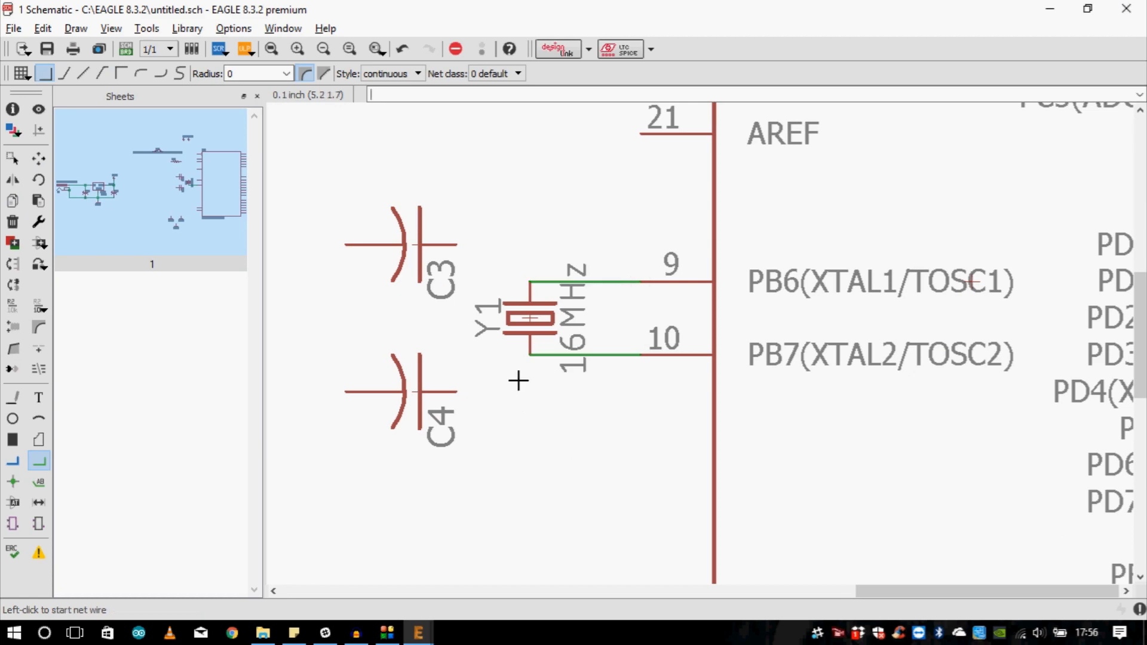
- Wire C4 to the lower end of crystal Y1 and C3 to its upper end
{"action": "left_click", "coordinate": [530, 357]}
{"action": "left_click", "coordinate": [466, 379]}
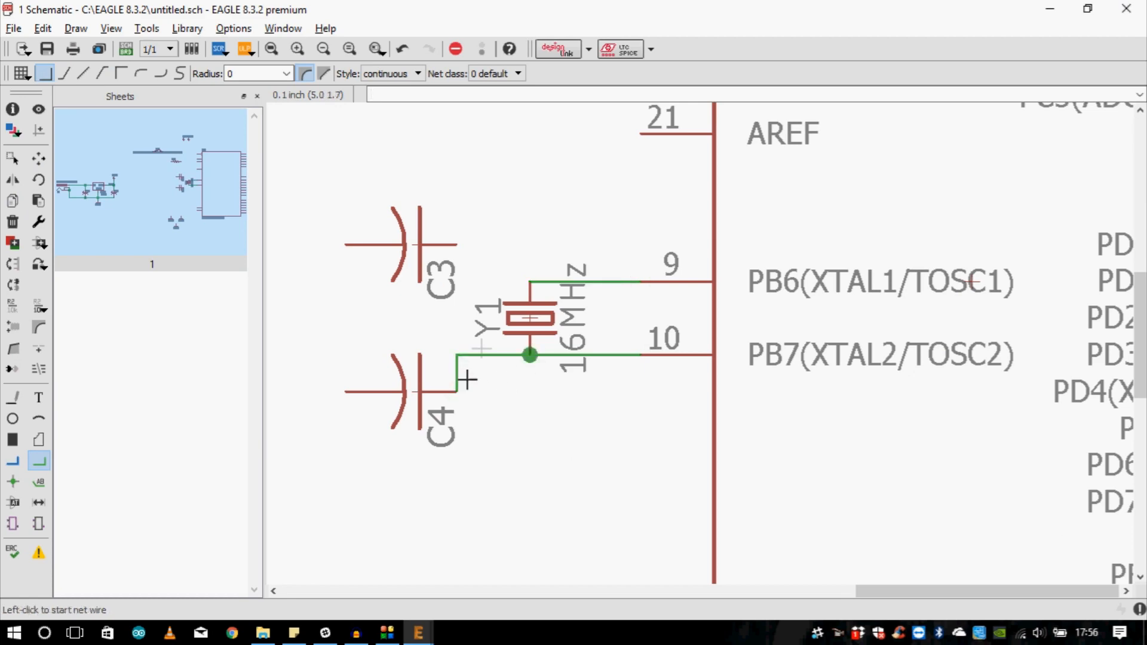
{"action": "left_click", "coordinate": [529, 285]}
{"action": "left_click", "coordinate": [463, 259]}
- Connect the free left ends of C3 and C4 with a vertical net wire
{"action": "middle_click_drag", "start_coordinate": [381, 298], "coordinate": [460, 293]}
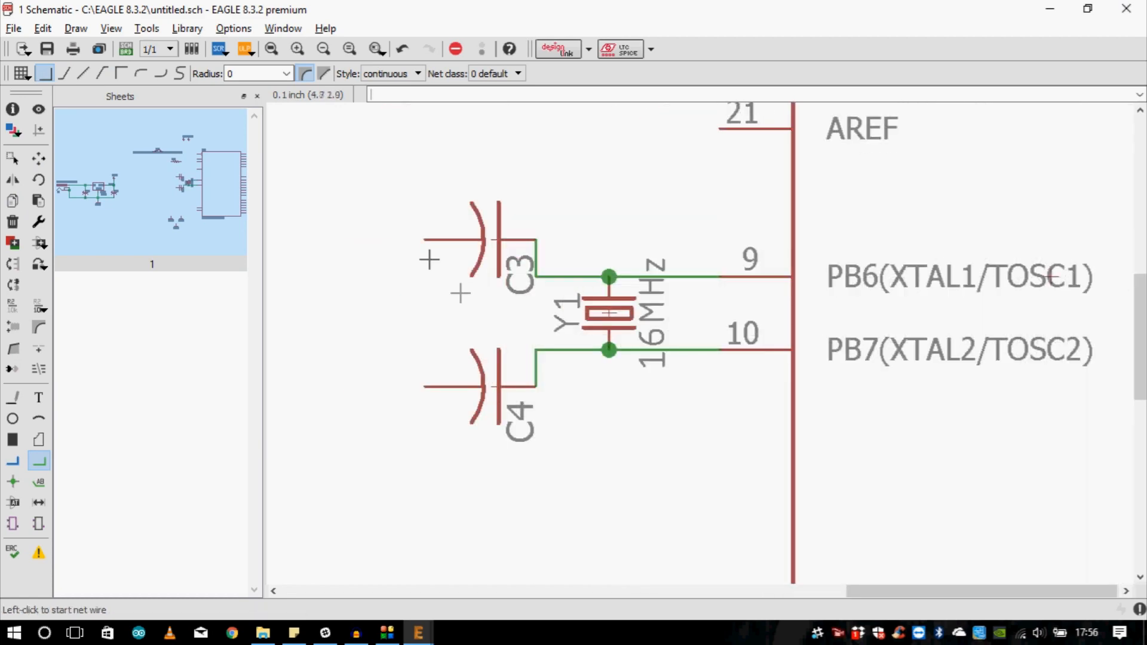
{"action": "left_click", "coordinate": [423, 239]}
{"action": "left_click", "coordinate": [424, 387]}
{"action": "scroll", "coordinate": [576, 361], "scroll_direction": "down", "scroll_amount": 3}
- Move one of the loose GND symbols to just below and left of C4
{"action": "key", "text": "F7"}
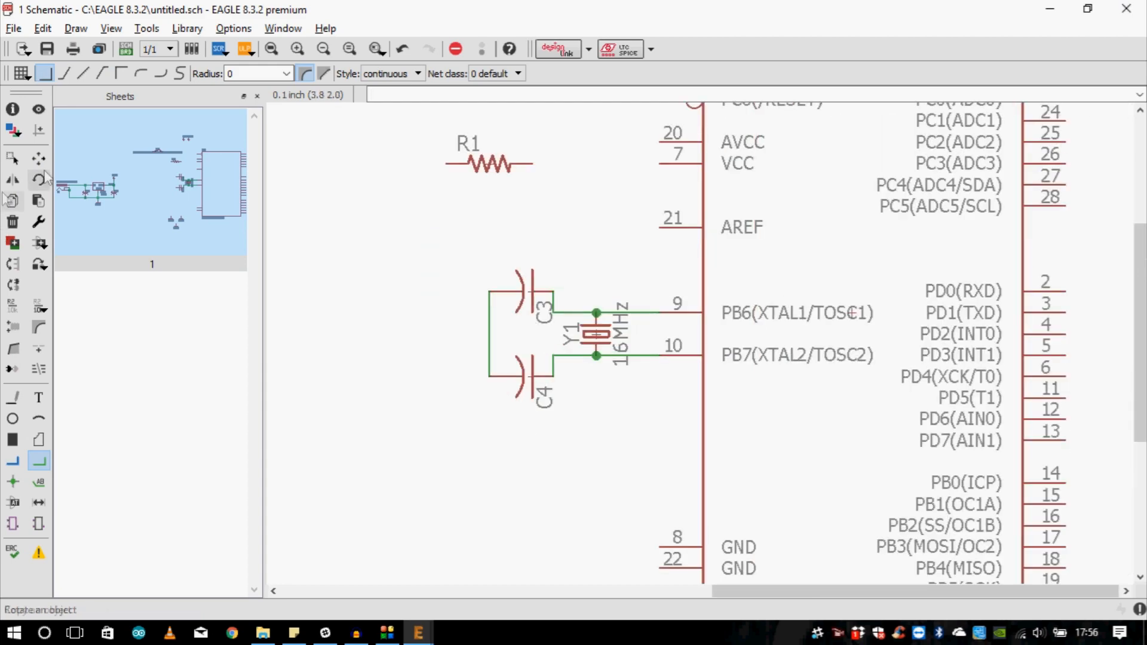
{"action": "scroll", "coordinate": [528, 330], "scroll_direction": "down", "scroll_amount": 6}
{"action": "scroll", "coordinate": [549, 435], "scroll_direction": "up", "scroll_amount": 4}
{"action": "left_click", "coordinate": [524, 382]}
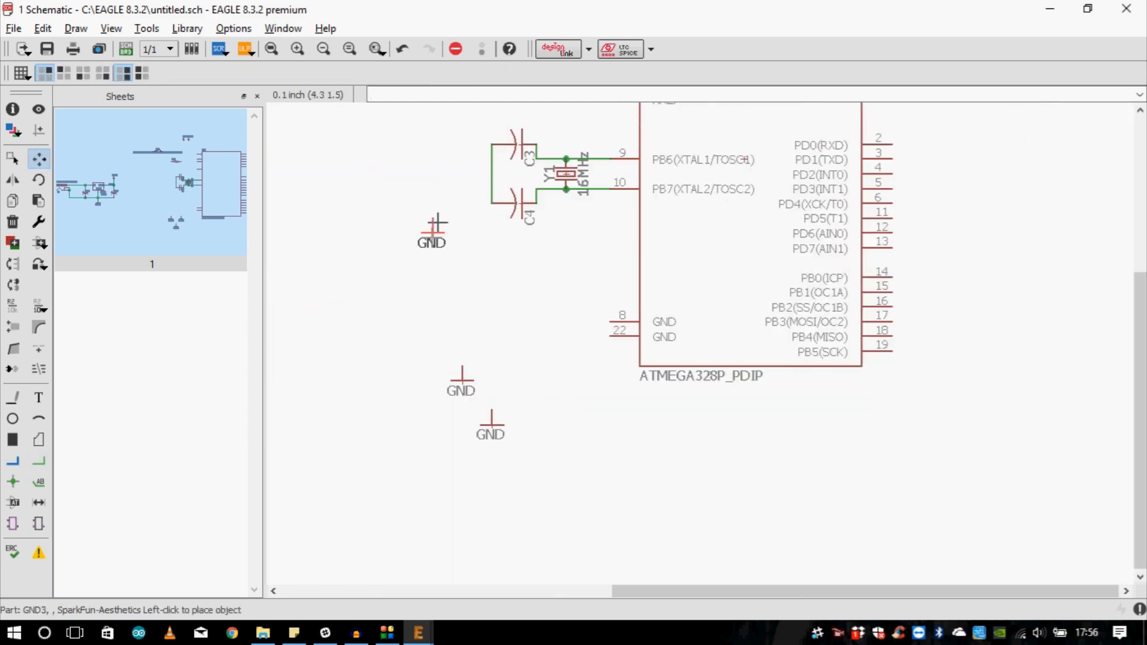
{"action": "scroll", "coordinate": [452, 200], "scroll_direction": "up", "scroll_amount": 2}
{"action": "scroll", "coordinate": [559, 361], "scroll_direction": "down", "scroll_amount": 2}
{"action": "scroll", "coordinate": [481, 251], "scroll_direction": "up", "scroll_amount": 4}
{"action": "left_click", "coordinate": [491, 314]}
- Wire the GND symbol to the middle of the C3–C4 connection and merge that segment into the GND net
{"action": "scroll", "coordinate": [694, 570], "scroll_direction": "down", "scroll_amount": 1}
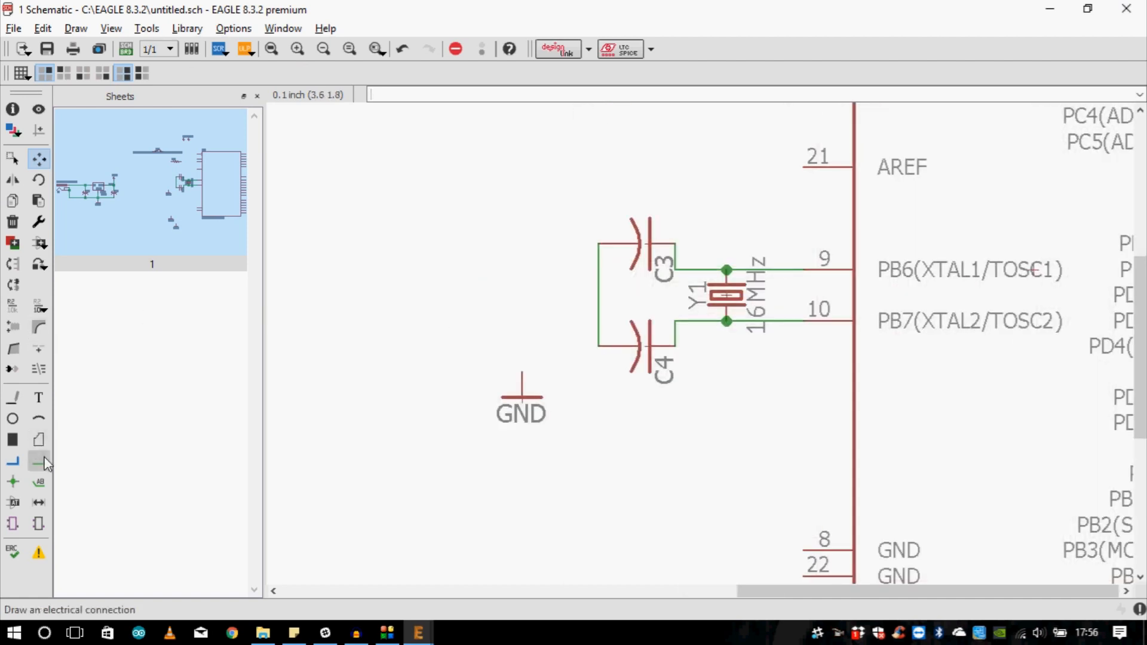
{"action": "left_click", "coordinate": [38, 460]}
{"action": "left_click", "coordinate": [522, 375]}
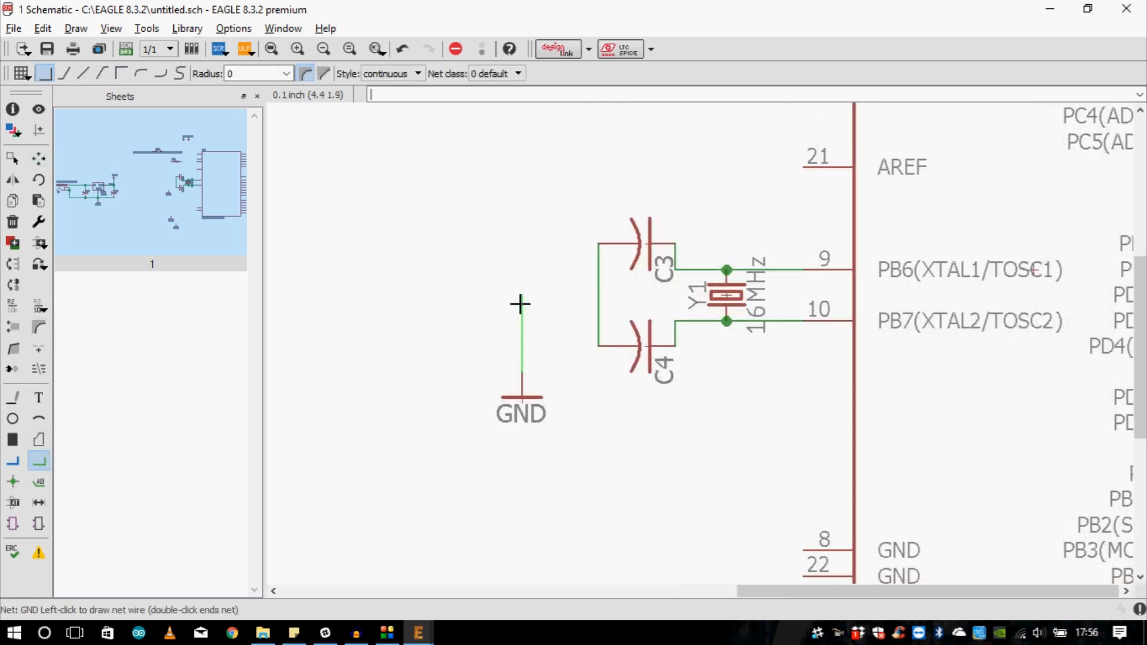
{"action": "left_click", "coordinate": [599, 297]}
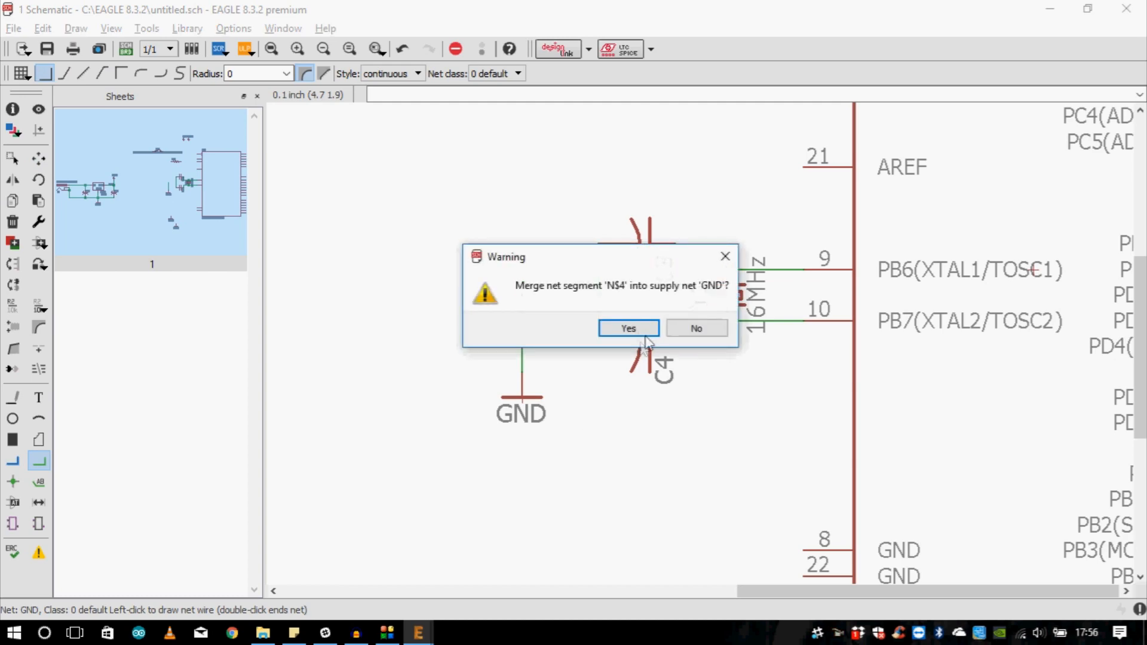
{"action": "key", "text": "Return"}
{"action": "scroll", "coordinate": [472, 364], "scroll_direction": "down", "scroll_amount": 1}
{"action": "scroll", "coordinate": [573, 392], "scroll_direction": "down", "scroll_amount": 3}
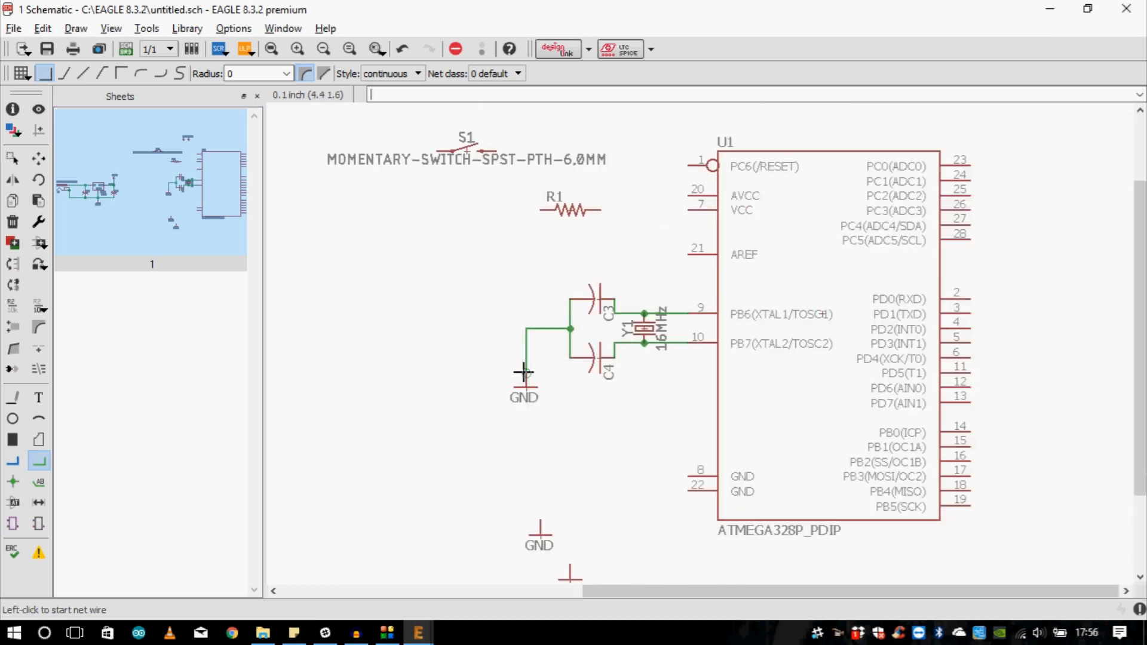
- Move another loose GND symbol to just below and left of U1's pins 8 and 22
{"action": "scroll", "coordinate": [677, 532], "scroll_direction": "up", "scroll_amount": 2}
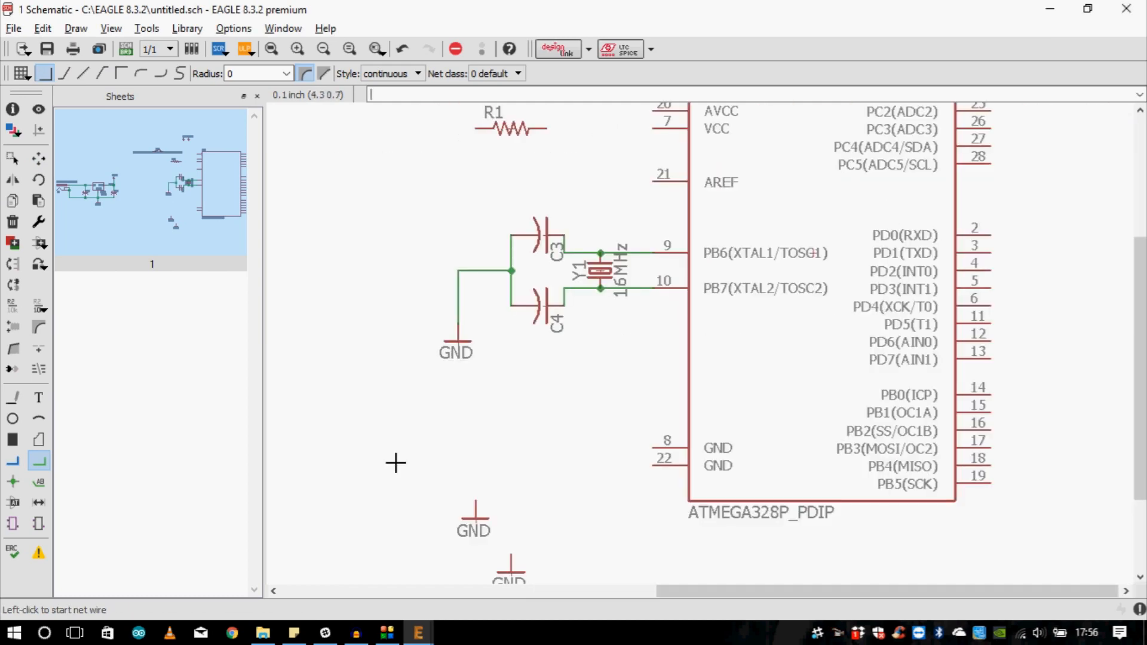
{"action": "left_click", "coordinate": [38, 158]}
{"action": "left_click", "coordinate": [493, 524]}
{"action": "left_click", "coordinate": [652, 508]}
- Wire the GND symbol beside U1 to both of its ground pins, 8 and 22
{"action": "left_click", "coordinate": [38, 481]}
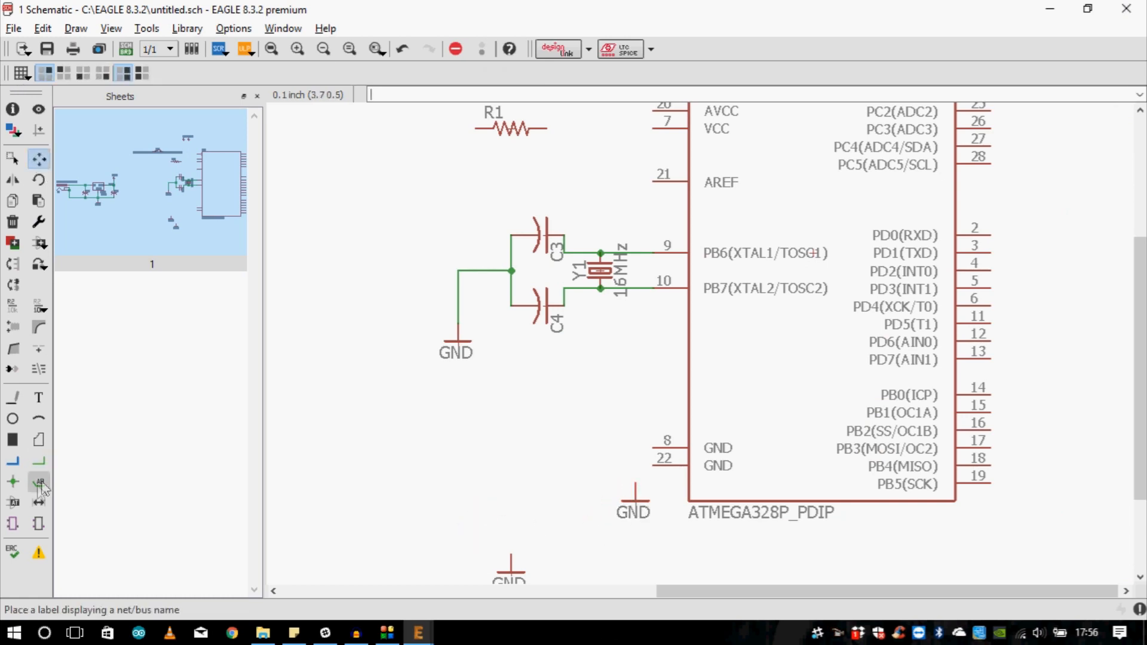
{"action": "left_click", "coordinate": [38, 461]}
{"action": "scroll", "coordinate": [701, 504], "scroll_direction": "up", "scroll_amount": 2}
{"action": "left_click", "coordinate": [635, 483]}
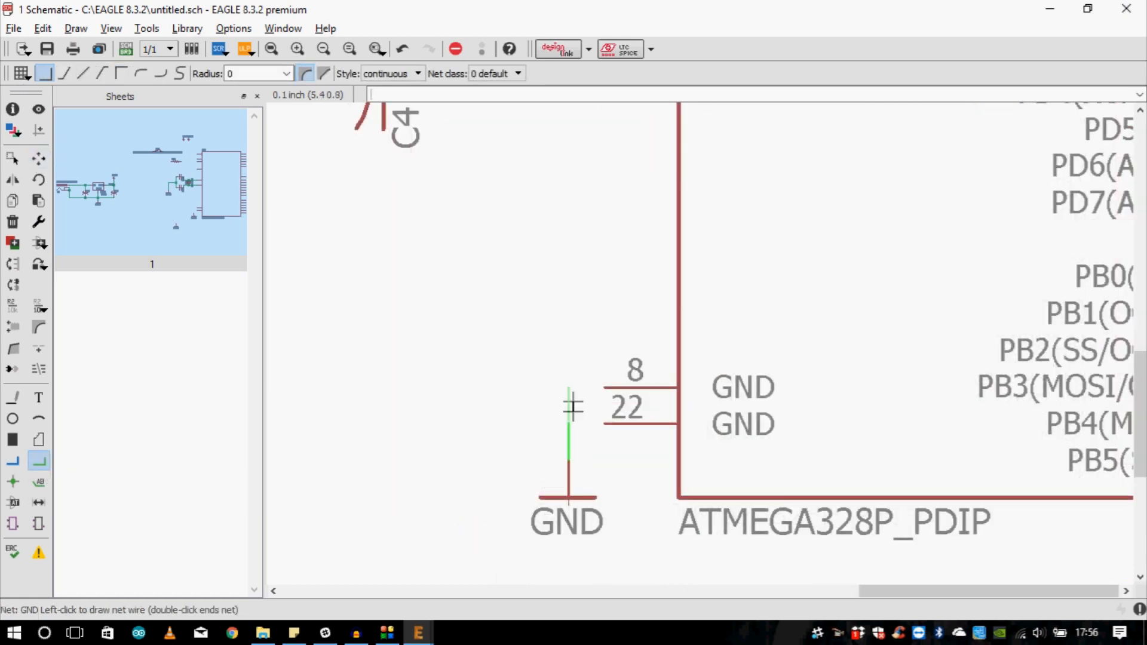
{"action": "left_click", "coordinate": [608, 389]}
{"action": "left_click", "coordinate": [605, 425]}
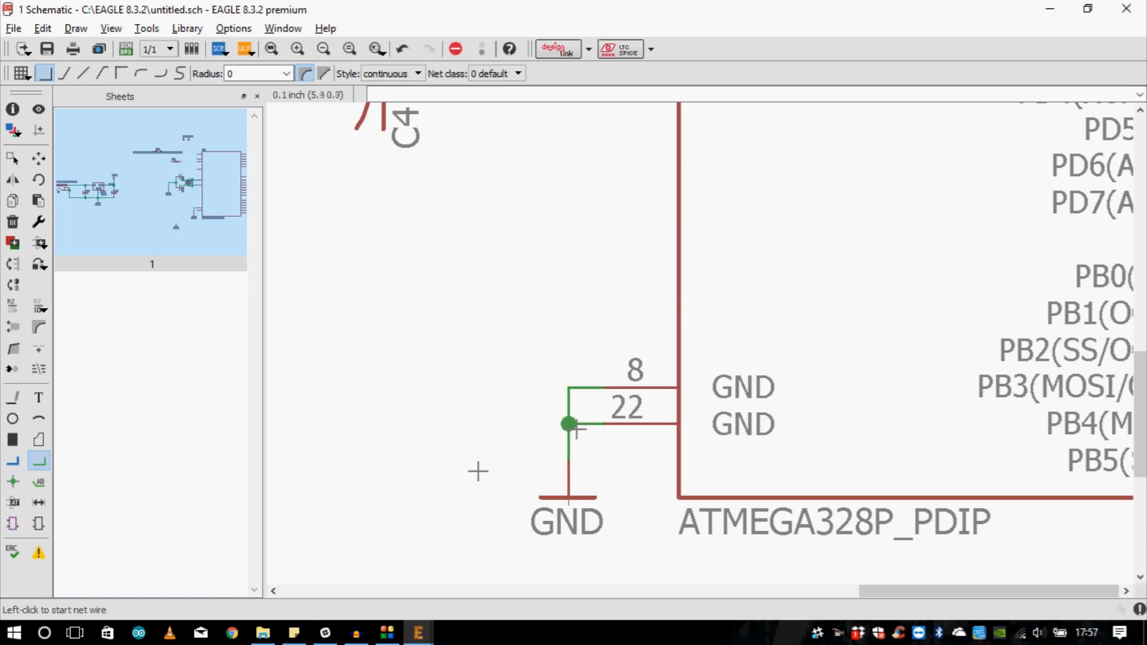
- Rotate resistor R1 to vertical and place it under the right-hand VCC symbol, left of U1's reset pin
{"action": "scroll", "coordinate": [471, 469], "scroll_direction": "down", "scroll_amount": 3}
{"action": "scroll", "coordinate": [518, 566], "scroll_direction": "down", "scroll_amount": 2}
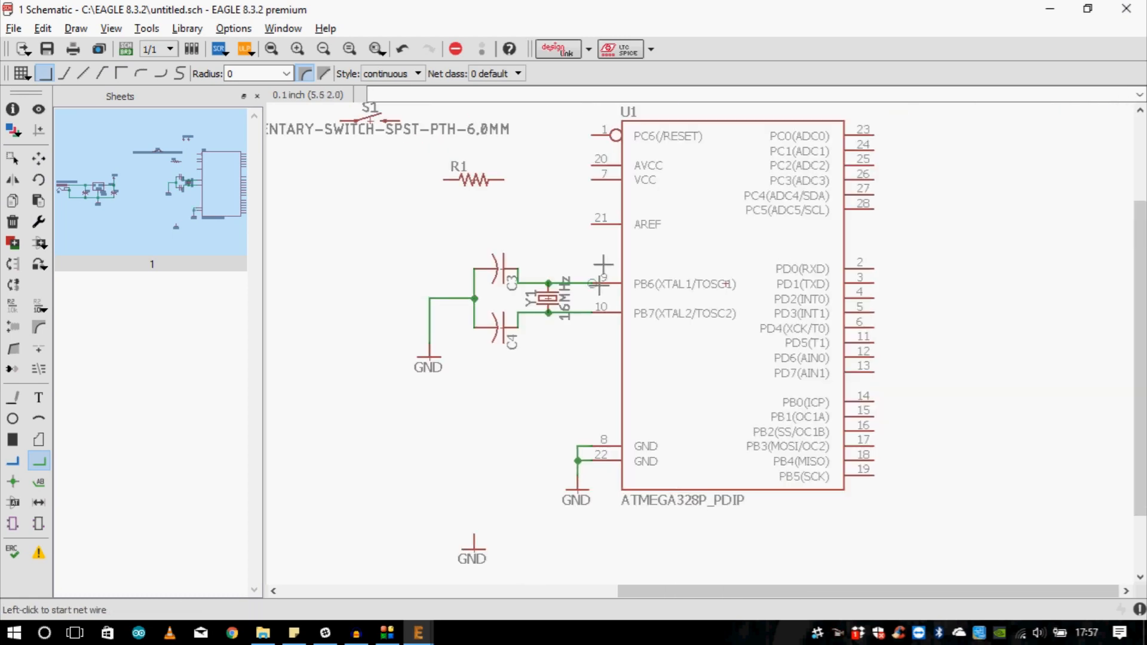
{"action": "scroll", "coordinate": [568, 392], "scroll_direction": "up", "scroll_amount": 1}
{"action": "scroll", "coordinate": [568, 392], "scroll_direction": "down", "scroll_amount": 2}
{"action": "scroll", "coordinate": [553, 192], "scroll_direction": "up", "scroll_amount": 3}
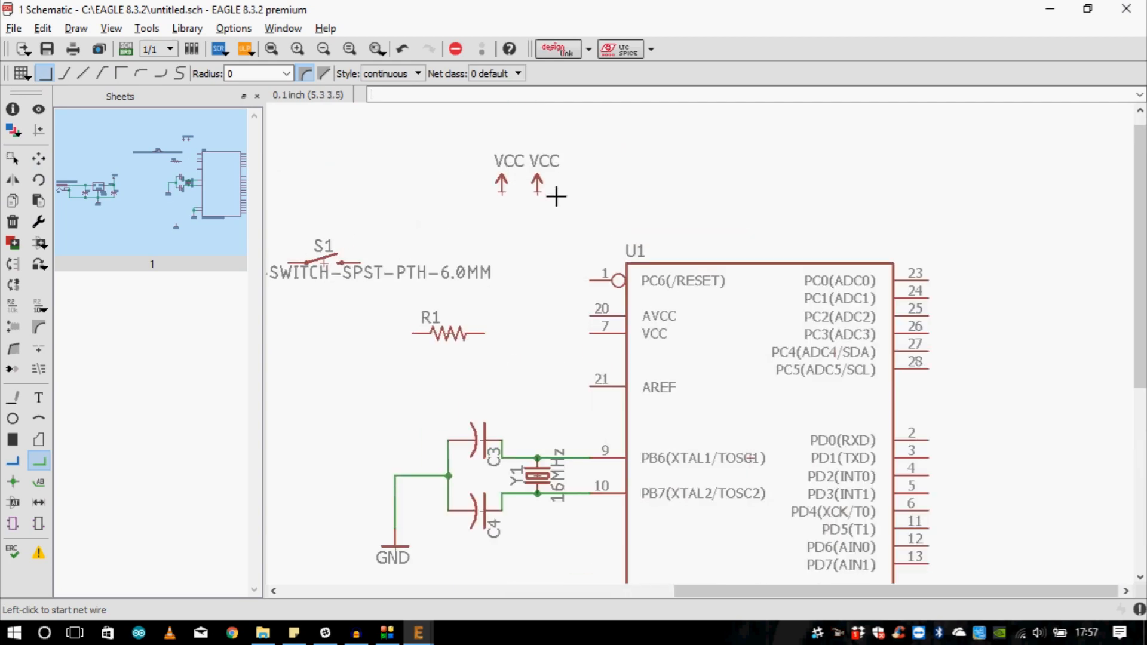
{"action": "scroll", "coordinate": [687, 365], "scroll_direction": "down", "scroll_amount": 1}
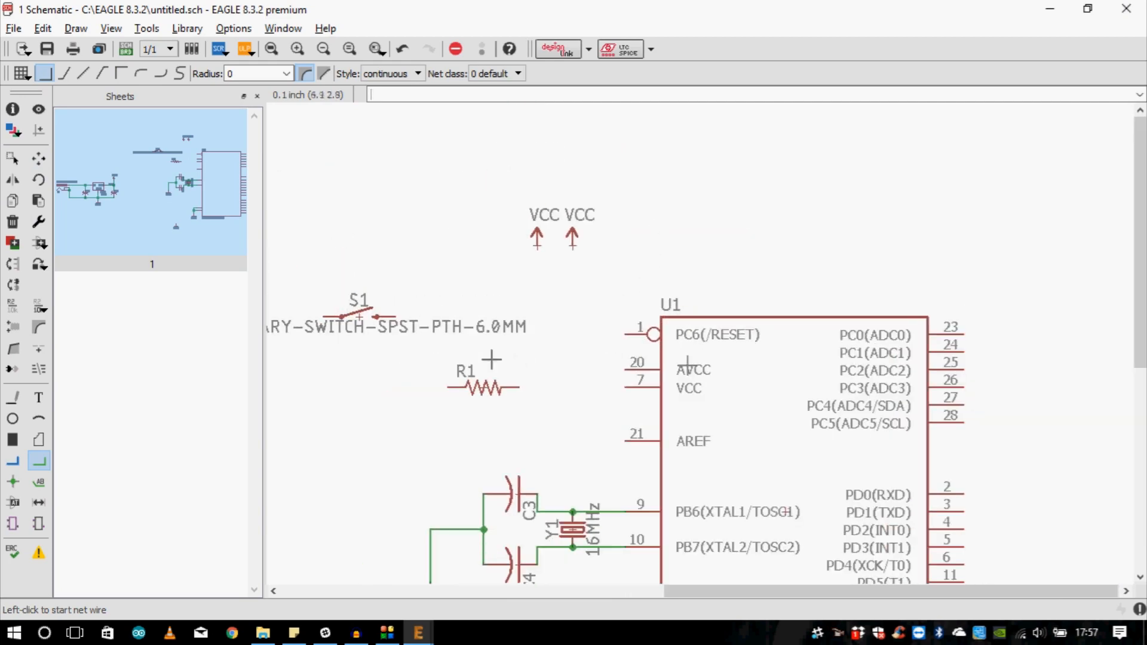
{"action": "left_click", "coordinate": [38, 158]}
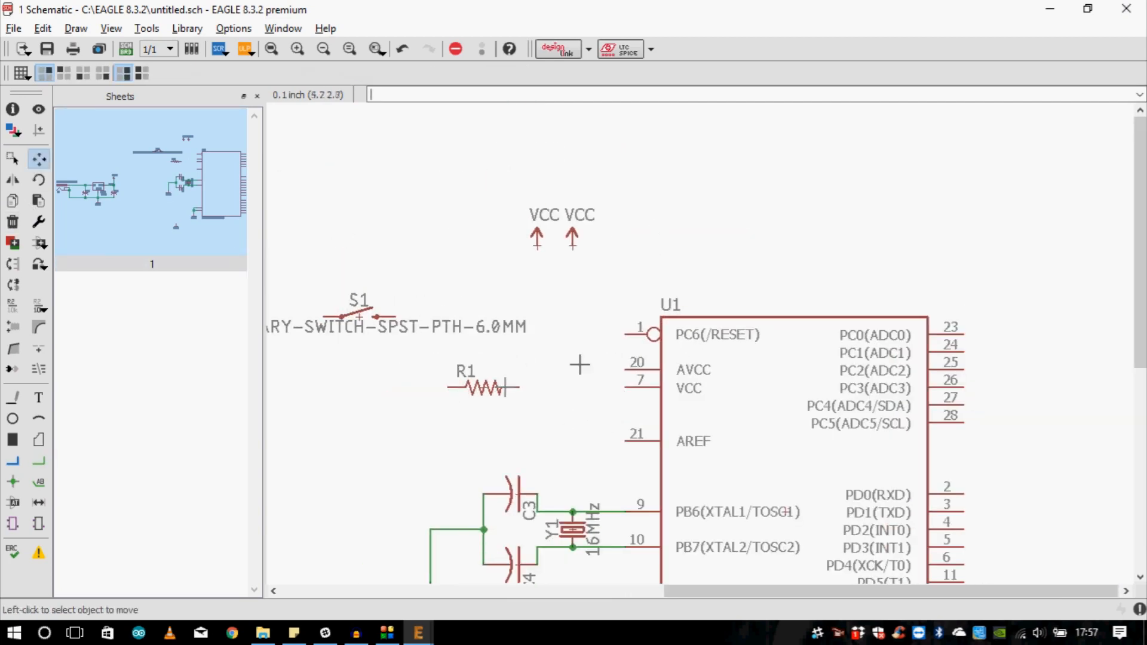
{"action": "left_click", "coordinate": [482, 387]}
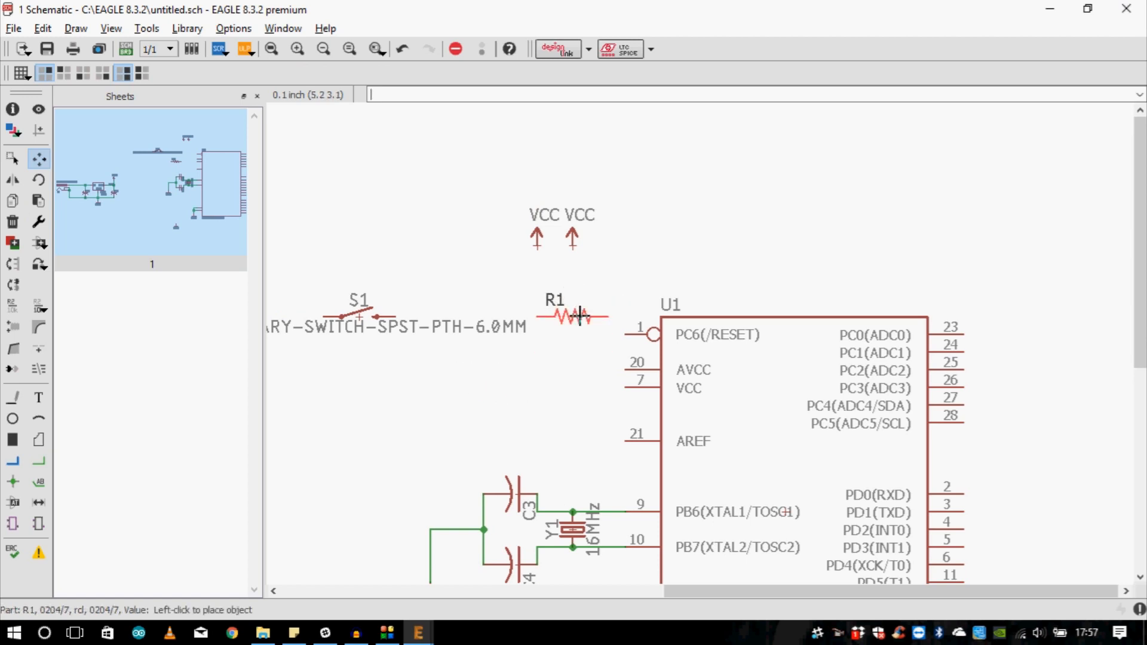
{"action": "right_click", "coordinate": [576, 318]}
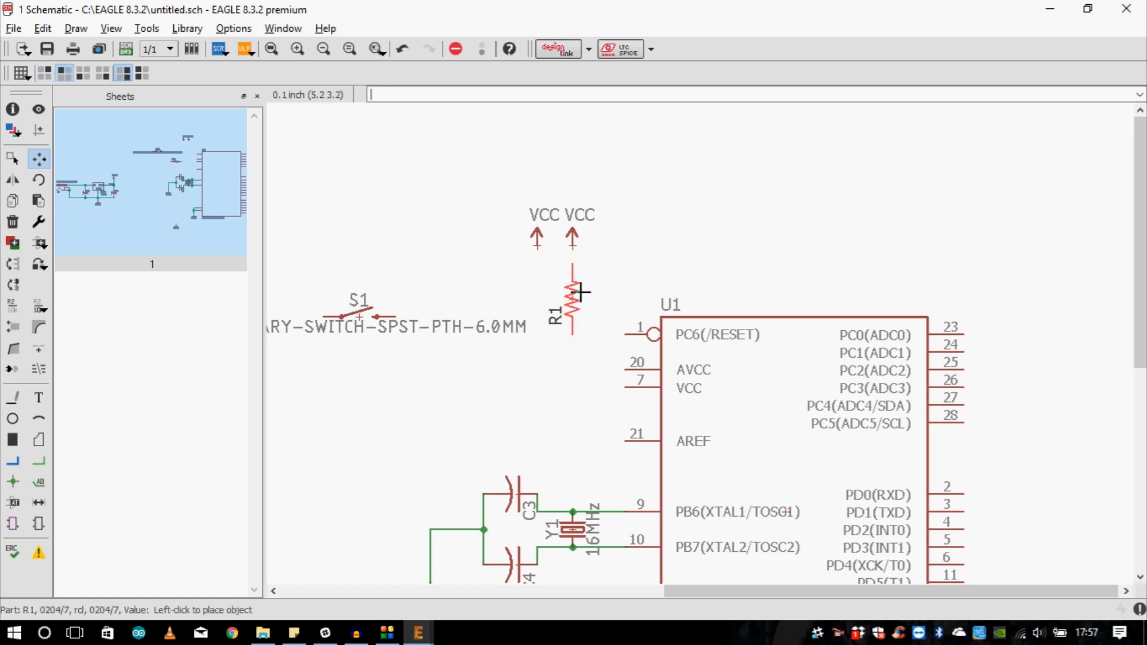
{"action": "left_click", "coordinate": [577, 310]}
- Shift R1 slightly up and right toward U1, and move the right-hand VCC symbol directly above it
{"action": "left_click", "coordinate": [575, 245]}
{"action": "left_click", "coordinate": [576, 222]}
{"action": "left_click", "coordinate": [574, 283]}
{"action": "left_click", "coordinate": [585, 246]}
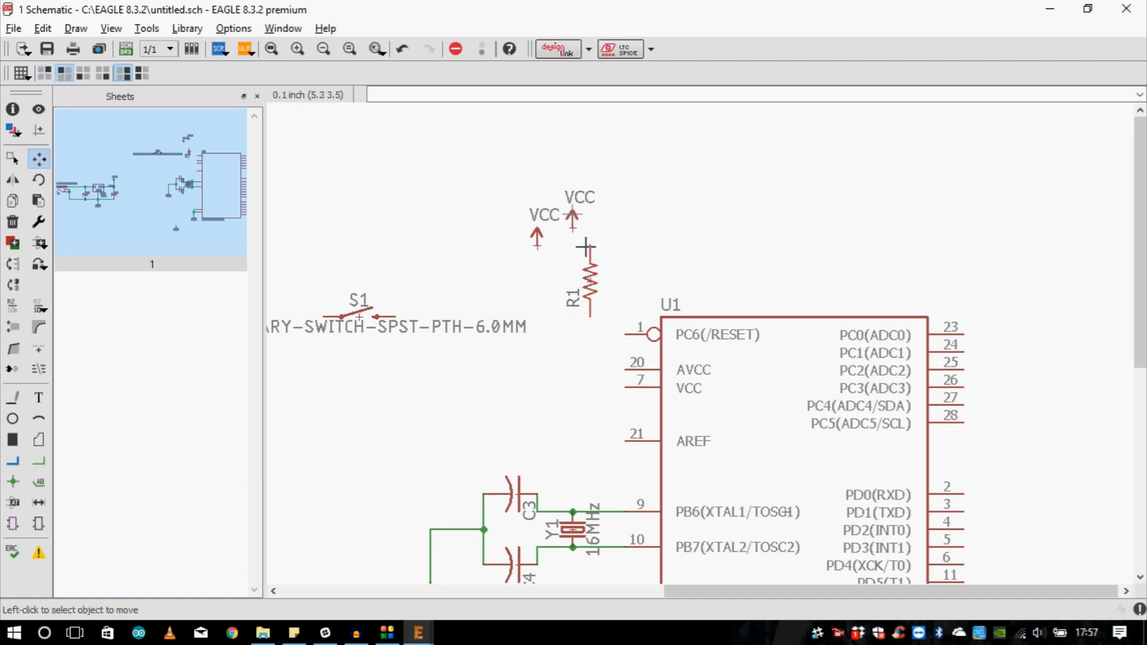
{"action": "left_click", "coordinate": [582, 213]}
{"action": "left_click", "coordinate": [600, 215]}
- Wire the lower end of R1 to U1's reset pin 1 and its upper end to the VCC symbol above
{"action": "scroll", "coordinate": [627, 334], "scroll_direction": "up", "scroll_amount": 3}
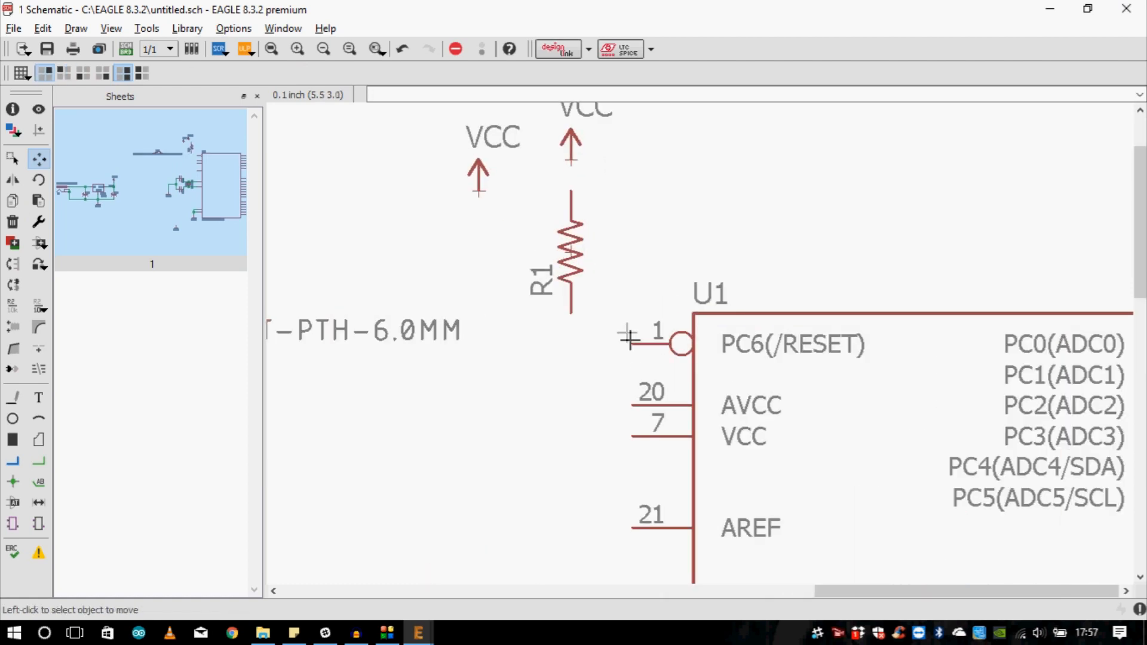
{"action": "left_click", "coordinate": [39, 461]}
{"action": "scroll", "coordinate": [636, 335], "scroll_direction": "up", "scroll_amount": 2}
{"action": "left_click", "coordinate": [641, 335]}
{"action": "left_click", "coordinate": [552, 293]}
{"action": "scroll", "coordinate": [541, 248], "scroll_direction": "down", "scroll_amount": 2}
{"action": "scroll", "coordinate": [544, 245], "scroll_direction": "up", "scroll_amount": 1}
{"action": "left_click", "coordinate": [544, 245]}
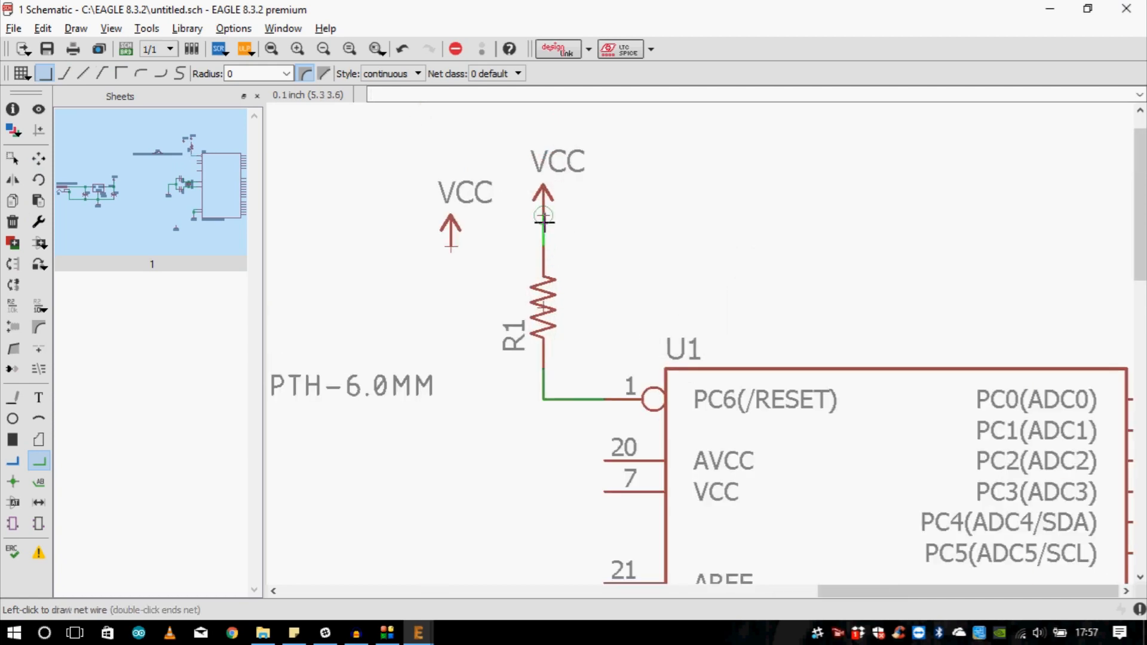
{"action": "left_click", "coordinate": [545, 222]}
- Move switch S1 to the left of R1, level with U1's reset pin 1
{"action": "scroll", "coordinate": [652, 300], "scroll_direction": "down", "scroll_amount": 1}
{"action": "scroll", "coordinate": [650, 354], "scroll_direction": "down", "scroll_amount": 1}
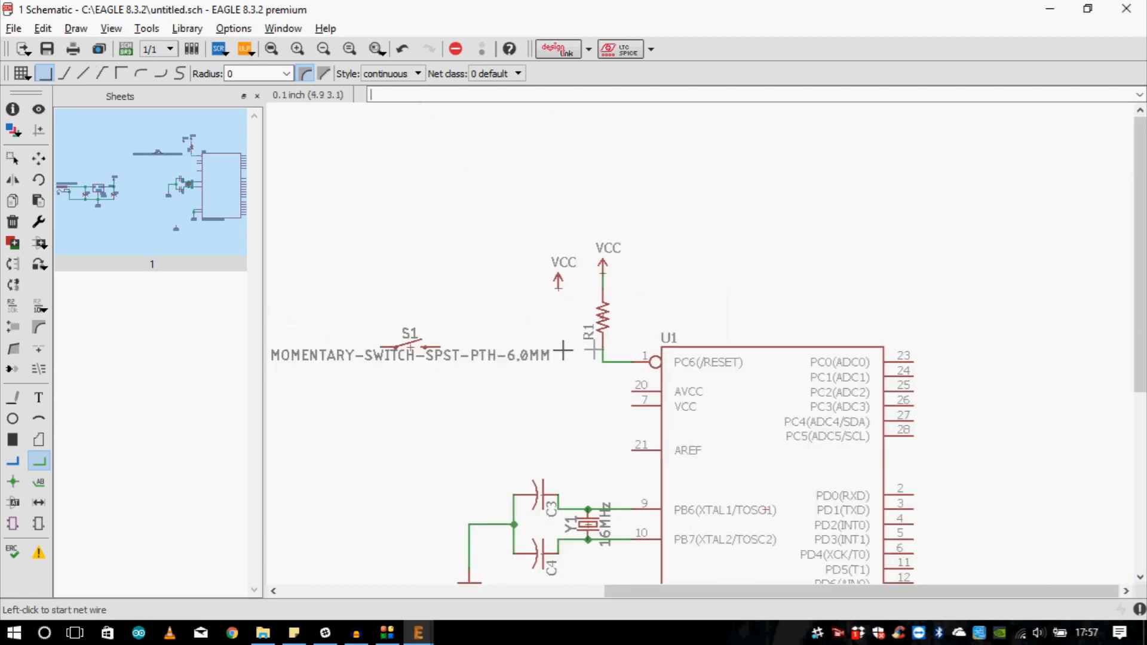
{"action": "scroll", "coordinate": [563, 352], "scroll_direction": "up", "scroll_amount": 1}
{"action": "left_click", "coordinate": [38, 158]}
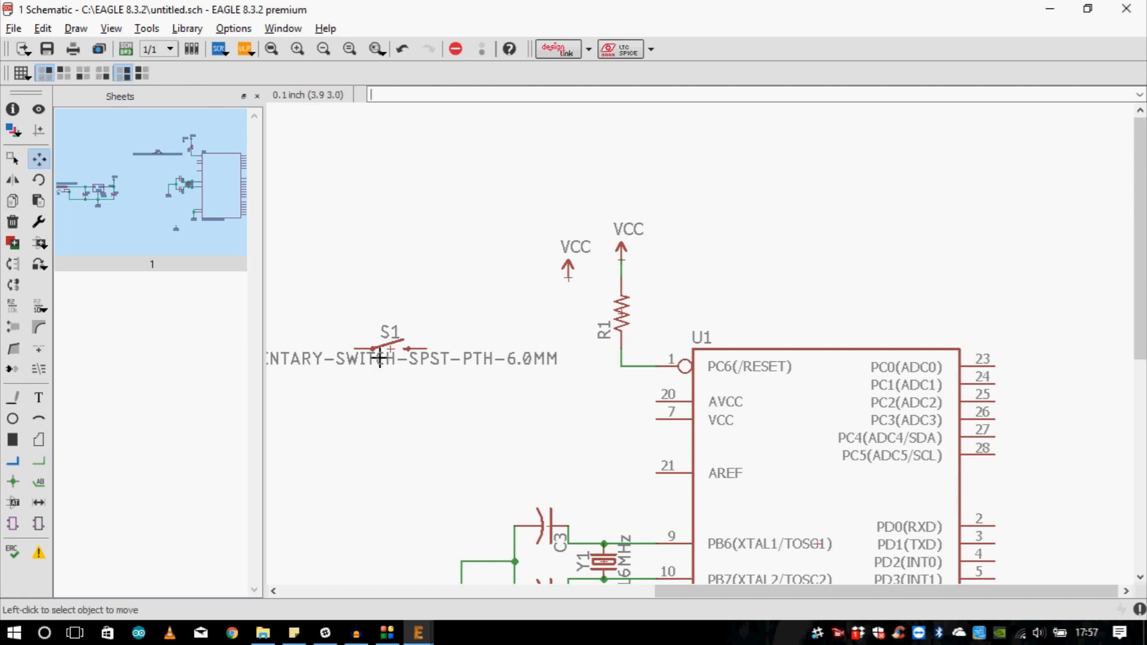
{"action": "left_click", "coordinate": [380, 357]}
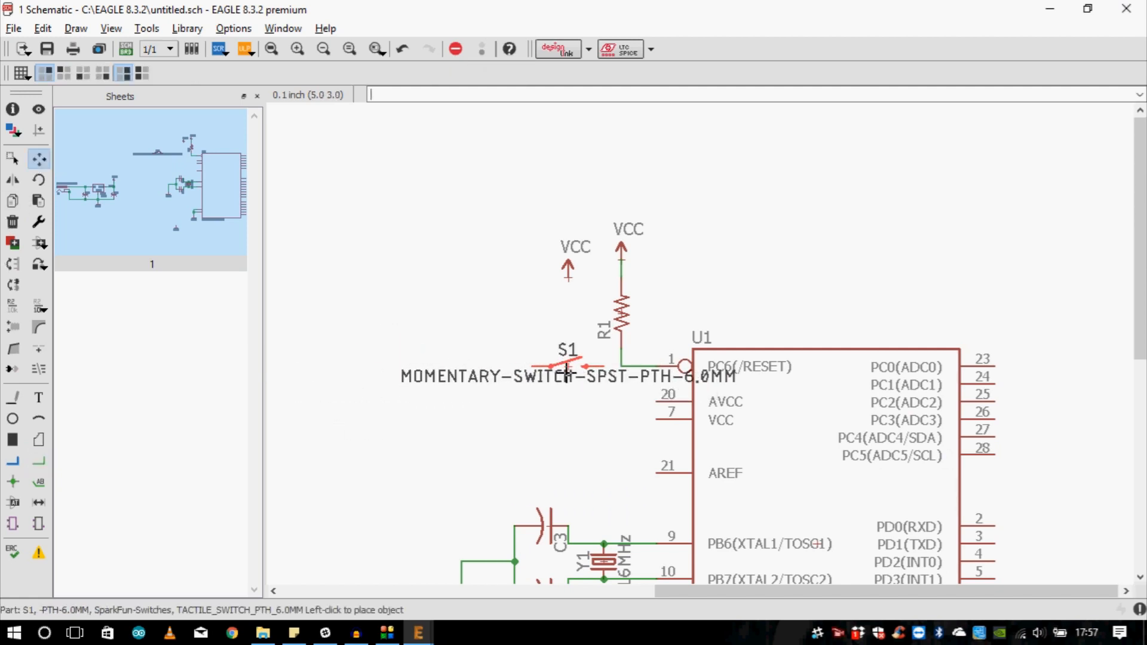
{"action": "left_click", "coordinate": [565, 375]}
- Change the value of switch S1 to SPST, accepting the override of its non-definable value
{"action": "scroll", "coordinate": [579, 398], "scroll_direction": "up", "scroll_amount": 1}
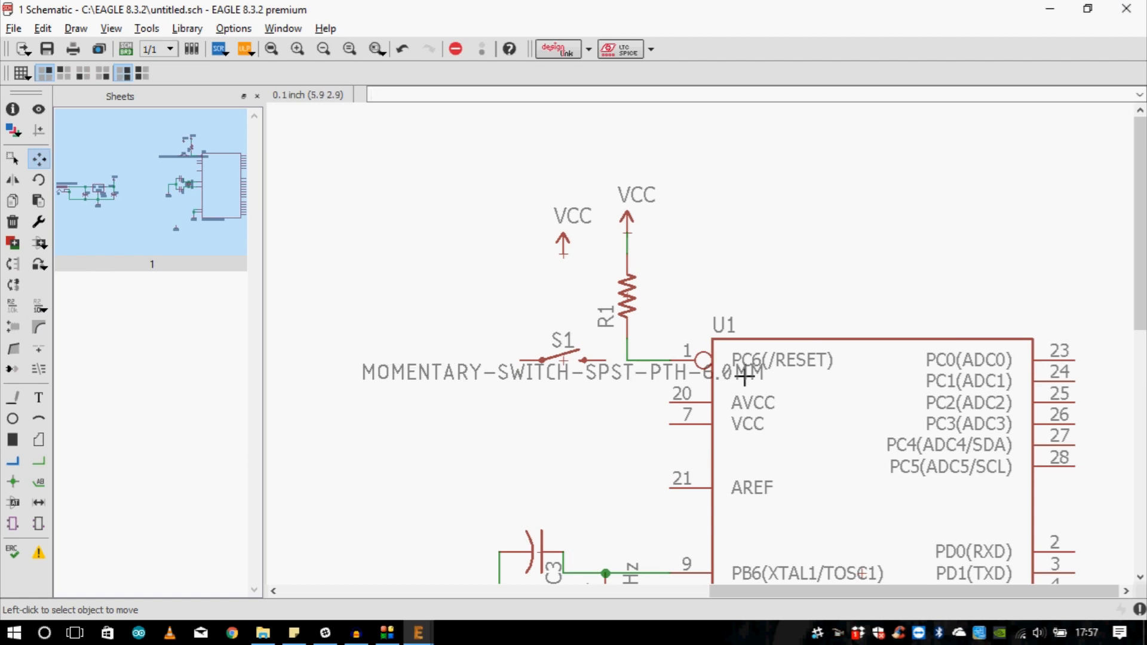
{"action": "left_click", "coordinate": [39, 306]}
{"action": "left_click", "coordinate": [562, 358]}
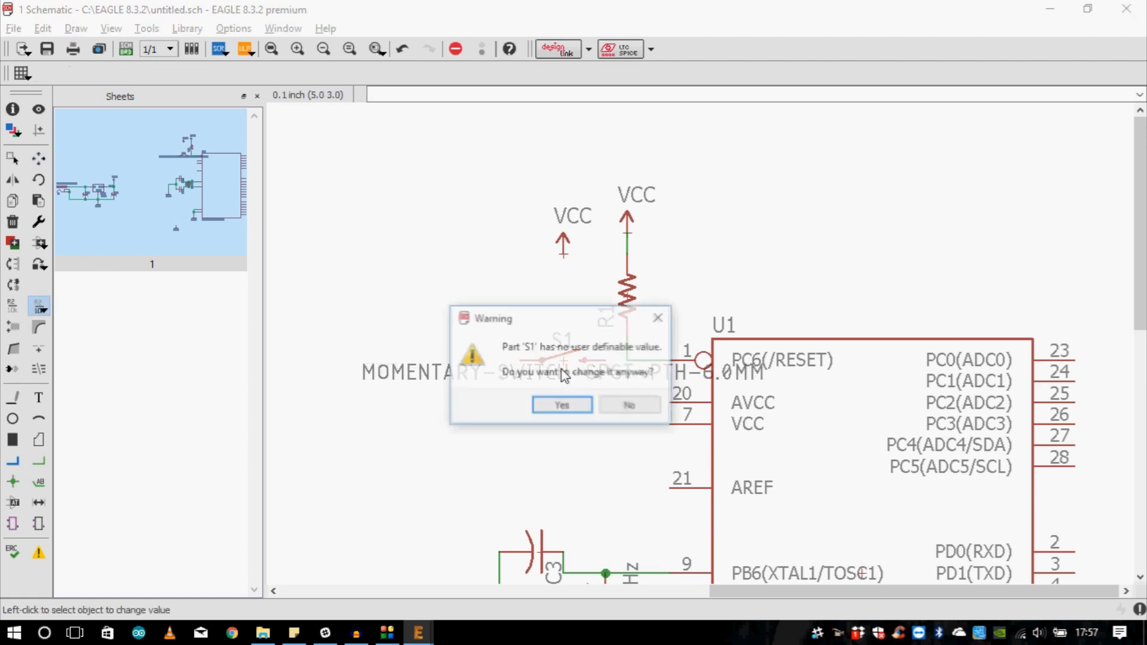
{"action": "left_click", "coordinate": [562, 406]}
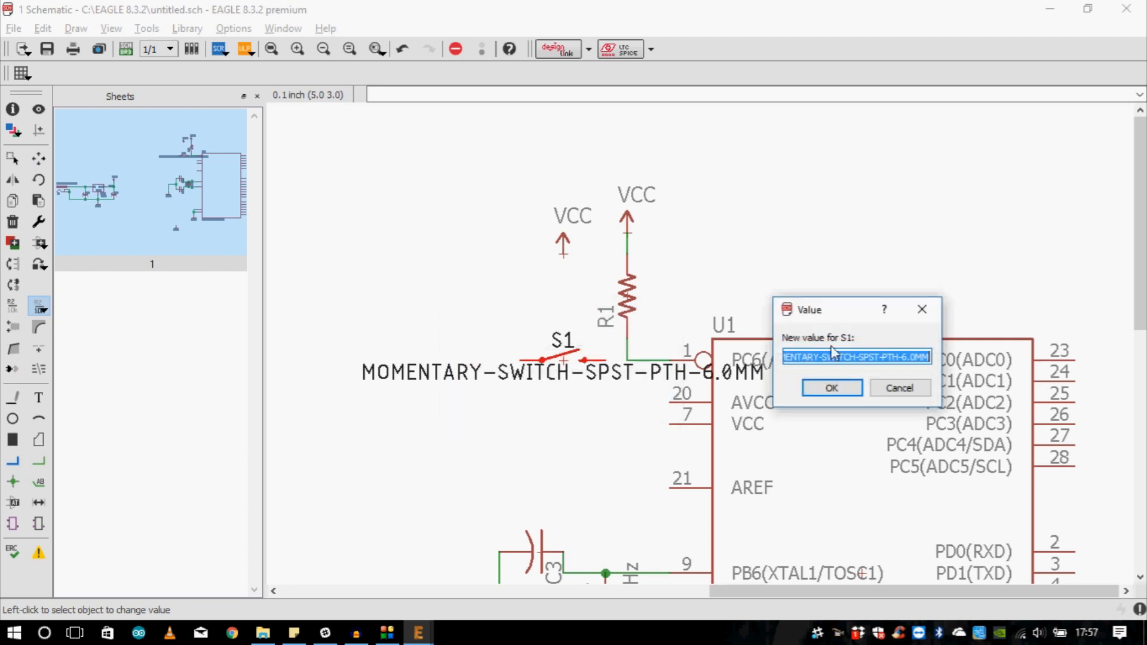
{"action": "key", "text": "BackSpace"}
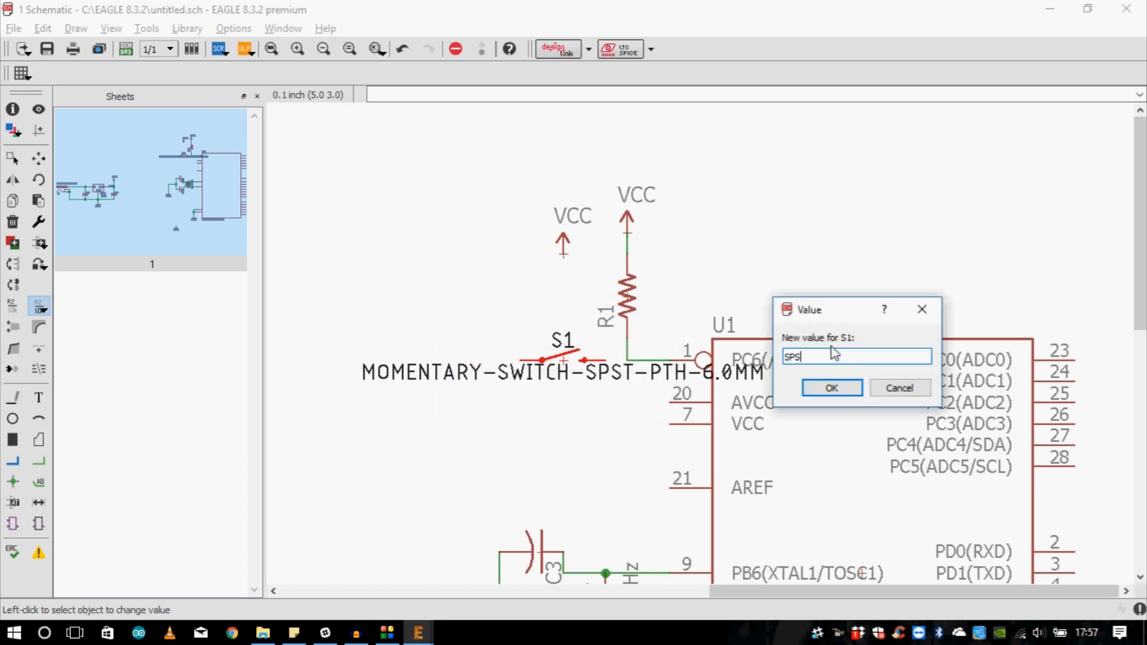
{"action": "key", "text": "Return"}
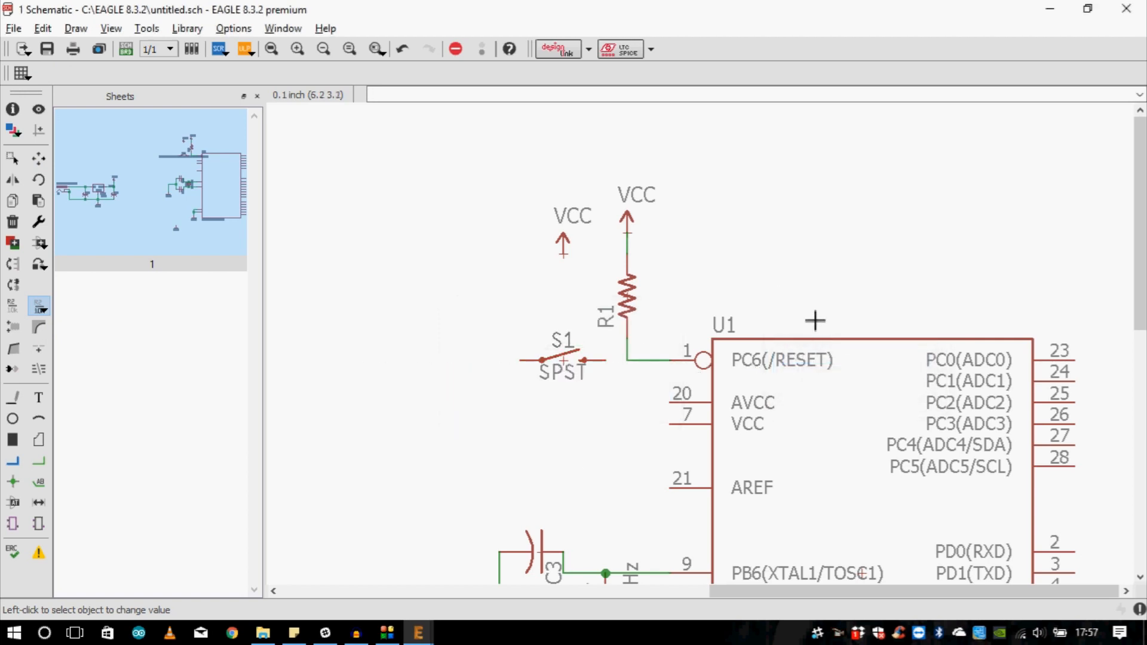
- Wire switch S1's R1-side terminal to the net joining R1 and U1's reset pin 1
{"action": "left_click", "coordinate": [38, 461]}
{"action": "left_click", "coordinate": [612, 361]}
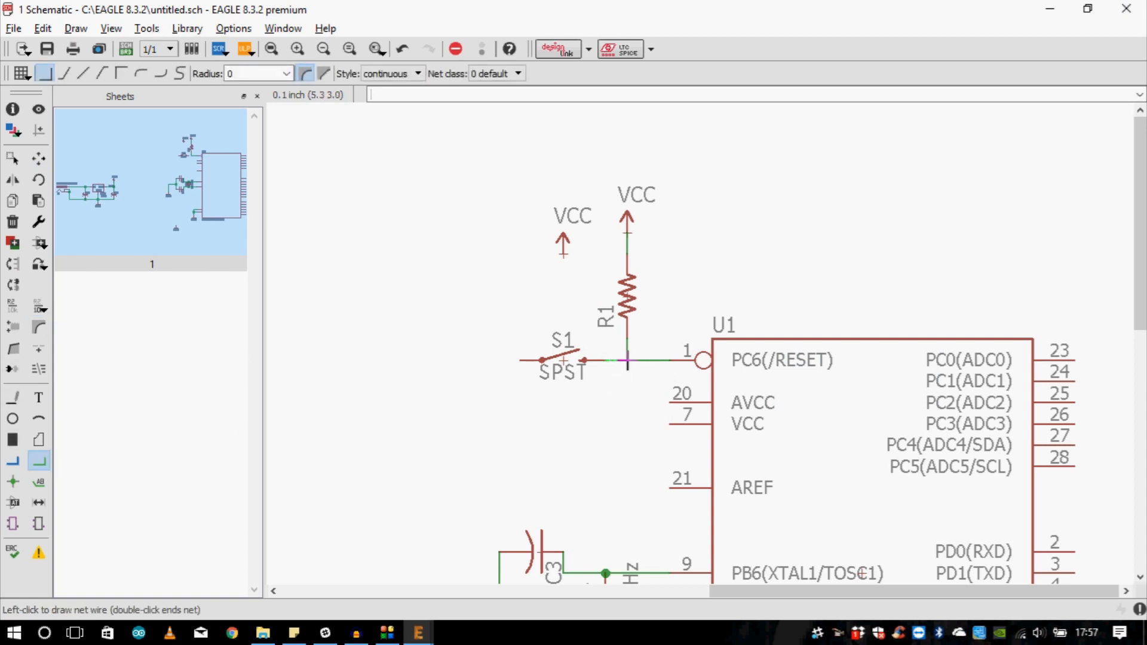
{"action": "double_click", "coordinate": [627, 360]}
- Move the spare GND symbol just below S1's free terminal and wire the two together
{"action": "scroll", "coordinate": [584, 297], "scroll_direction": "down", "scroll_amount": 4}
{"action": "left_click", "coordinate": [38, 158]}
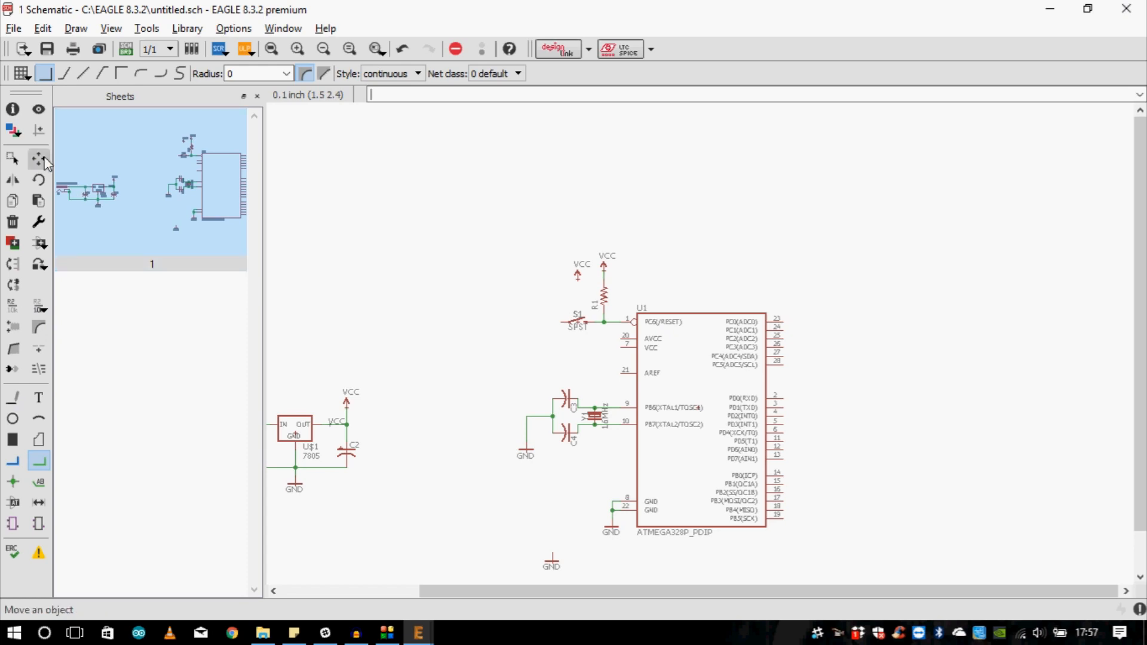
{"action": "left_click", "coordinate": [551, 562]}
{"action": "scroll", "coordinate": [563, 322], "scroll_direction": "up", "scroll_amount": 2}
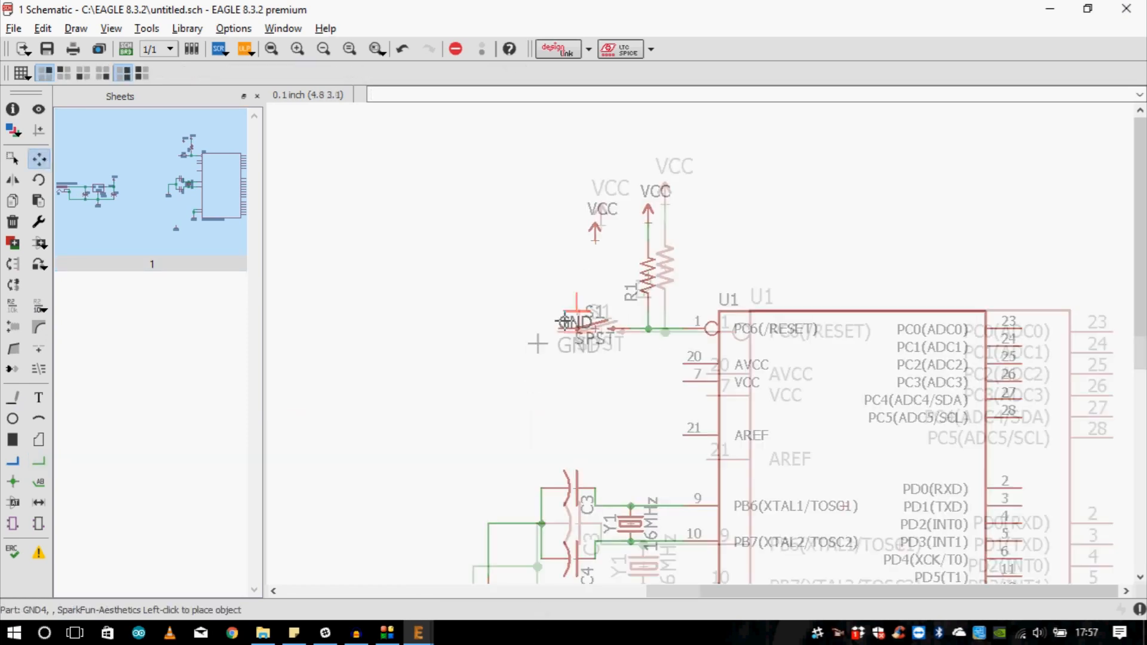
{"action": "left_click", "coordinate": [531, 371]}
{"action": "left_click", "coordinate": [38, 460]}
{"action": "scroll", "coordinate": [555, 340], "scroll_direction": "up", "scroll_amount": 2}
{"action": "left_click", "coordinate": [561, 358]}
{"action": "left_click", "coordinate": [557, 328]}
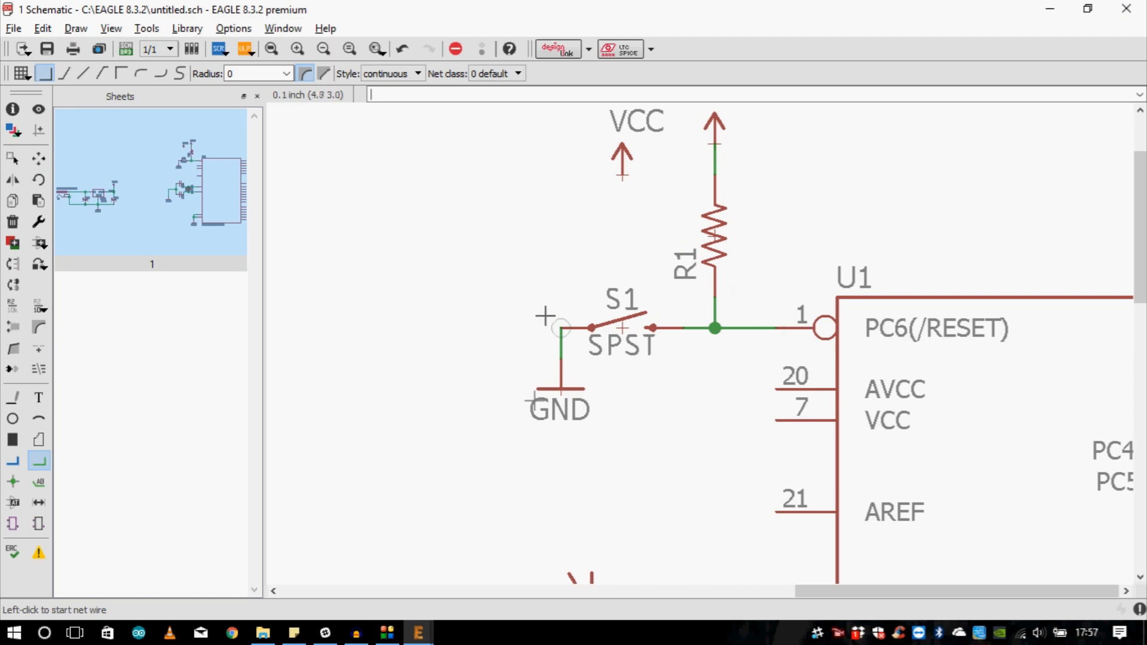
- Examine the reset circuit and the remaining unconnected pins of the ATmega328P
{"action": "scroll", "coordinate": [543, 314], "scroll_direction": "down", "scroll_amount": 2}
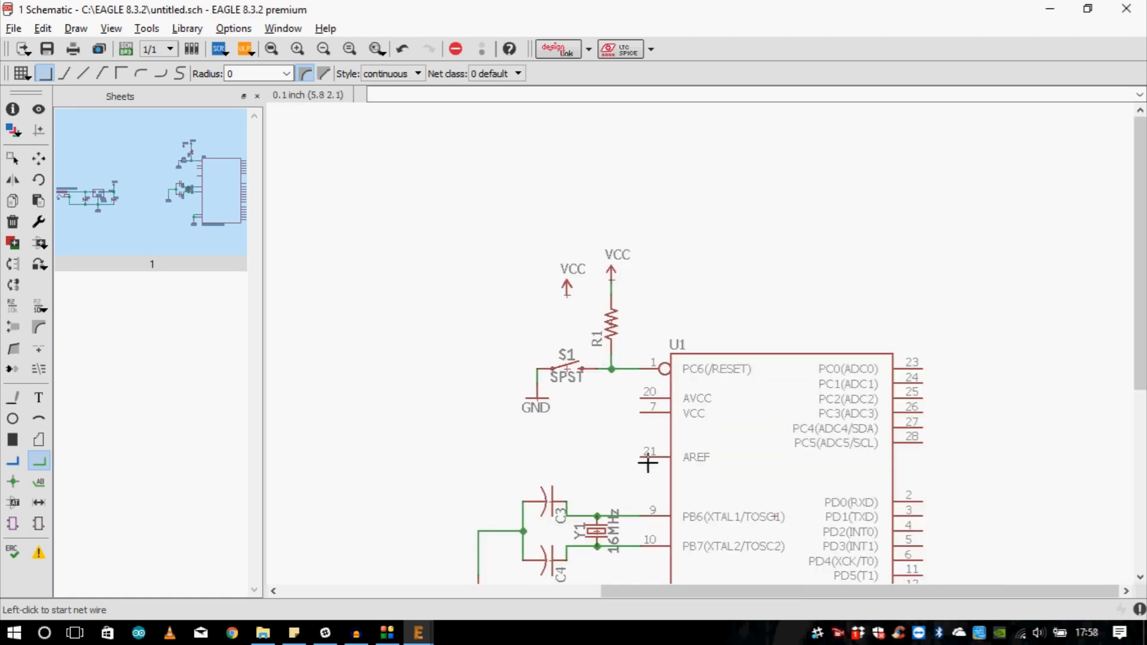
{"action": "middle_click_drag", "start_coordinate": [646, 461], "coordinate": [588, 354]}
{"action": "scroll", "coordinate": [537, 287], "scroll_direction": "down", "scroll_amount": 1}
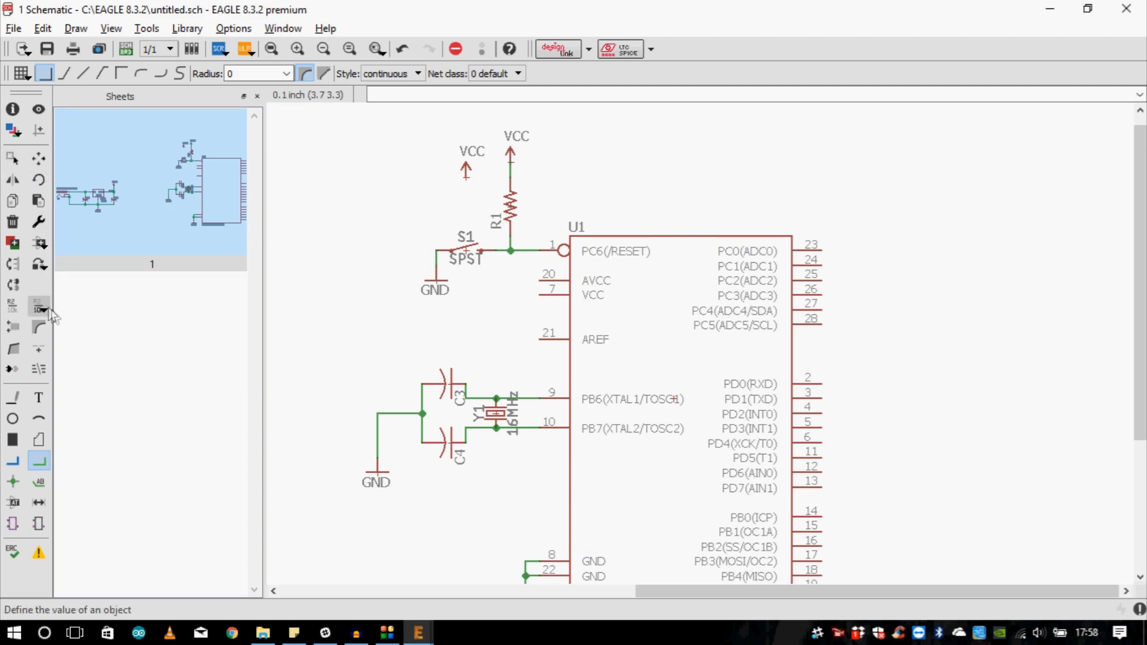
{"action": "scroll", "coordinate": [617, 356], "scroll_direction": "down", "scroll_amount": 1}
{"action": "scroll", "coordinate": [650, 517], "scroll_direction": "up", "scroll_amount": 2}
{"action": "scroll", "coordinate": [650, 517], "scroll_direction": "down", "scroll_amount": 2}
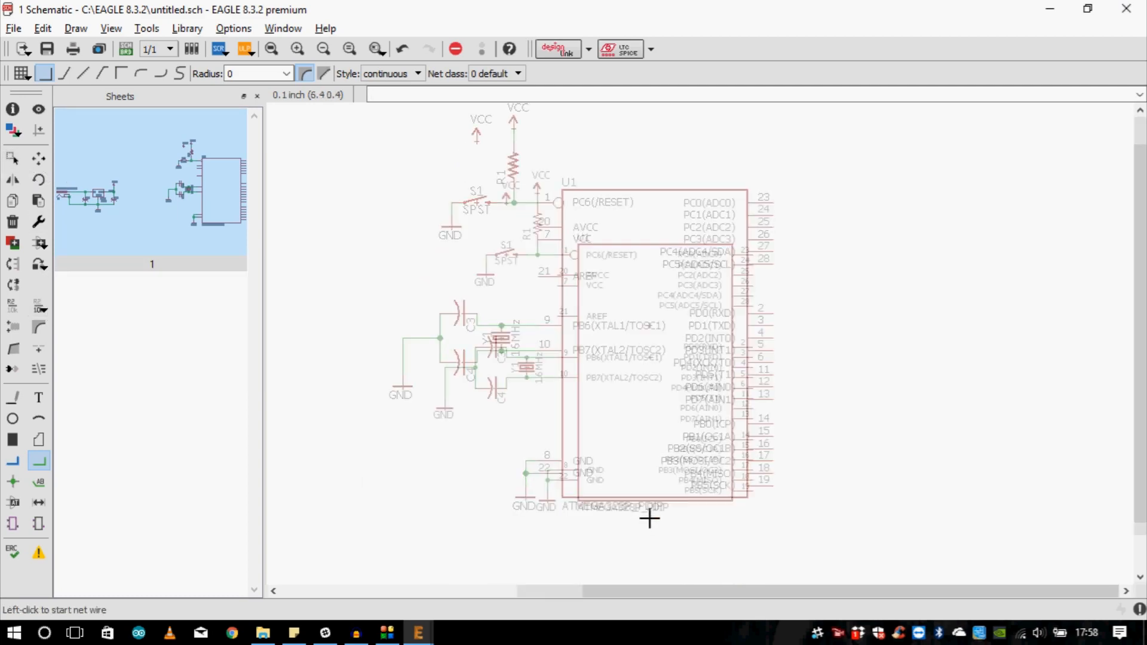
{"action": "scroll", "coordinate": [508, 173], "scroll_direction": "up", "scroll_amount": 1}
{"action": "scroll", "coordinate": [402, 214], "scroll_direction": "up", "scroll_amount": 1}
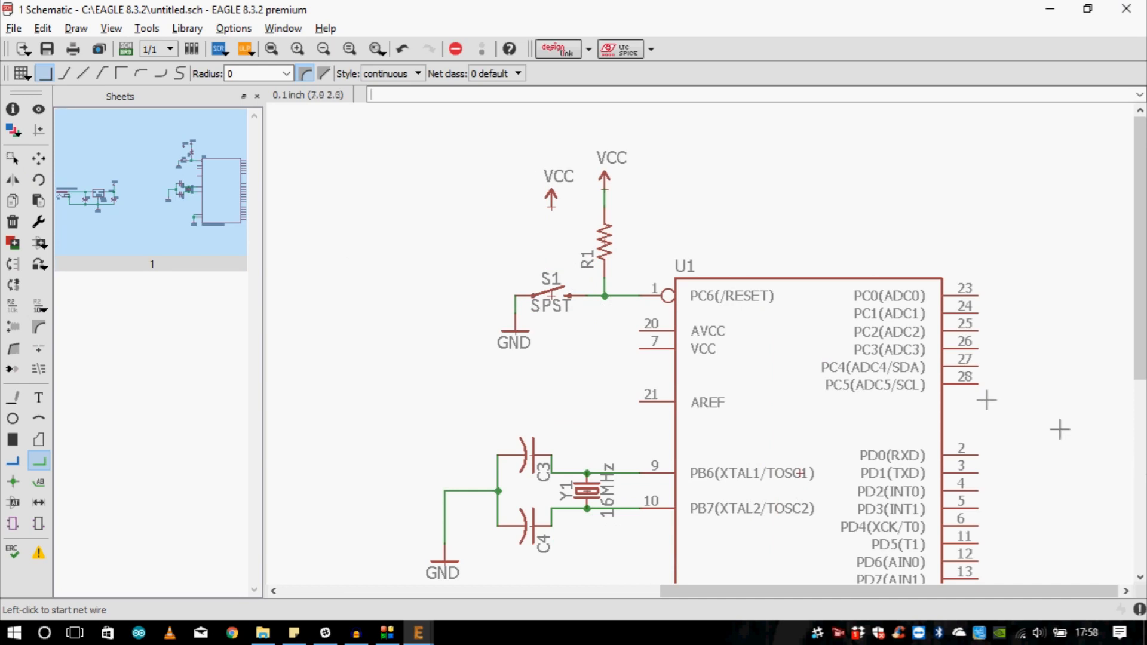
- Move the unconnected VCC symbol beside U1's VCC pin 7, below the reset wiring
{"action": "scroll", "coordinate": [536, 364], "scroll_direction": "up", "scroll_amount": 1}
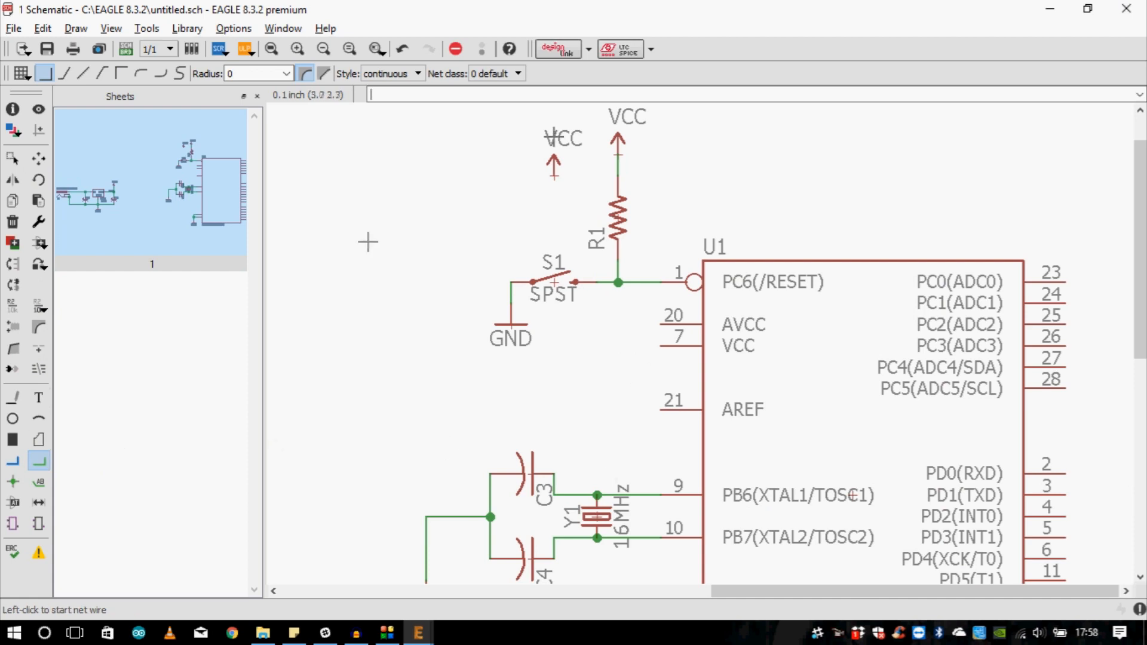
{"action": "left_click", "coordinate": [38, 159]}
{"action": "left_click", "coordinate": [534, 150]}
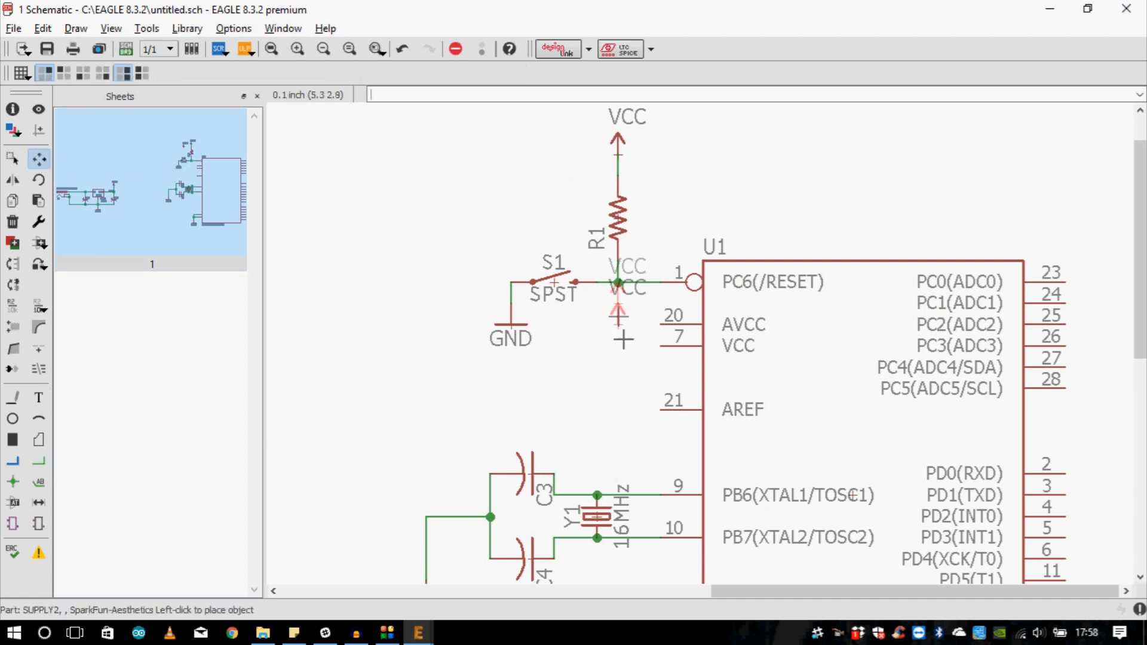
{"action": "left_click", "coordinate": [590, 354]}
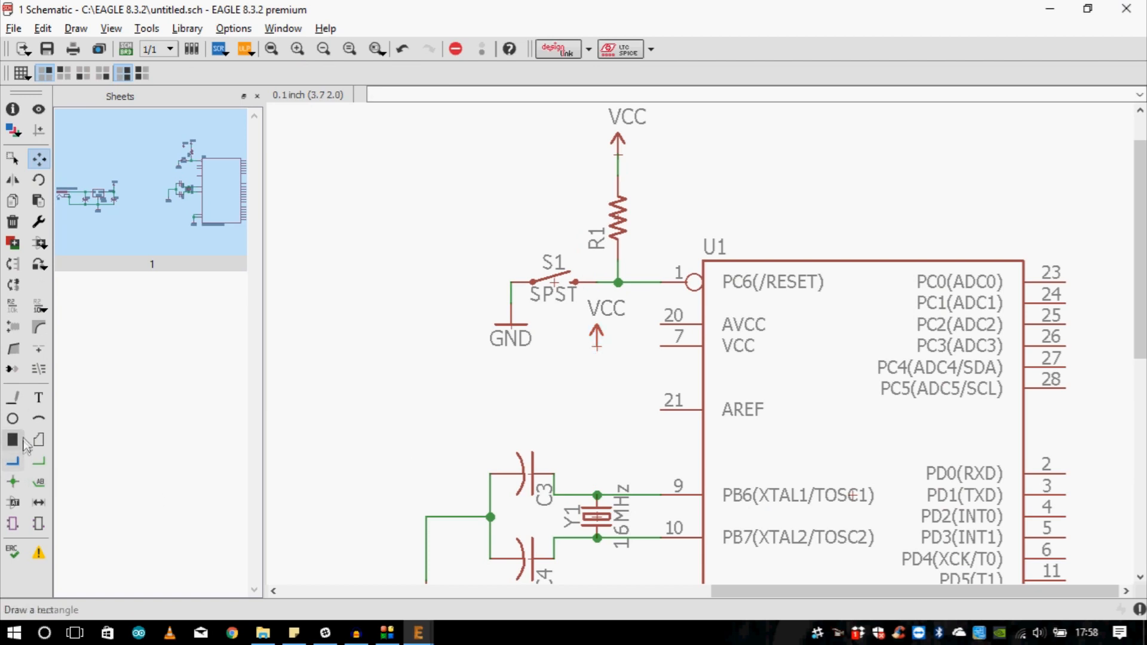
- Wire the VCC symbol to U1's pin 7 and connect AVCC pin 20 and AREF pin 21 to that net
{"action": "left_click", "coordinate": [40, 461]}
{"action": "scroll", "coordinate": [720, 380], "scroll_direction": "up", "scroll_amount": 1}
{"action": "left_click", "coordinate": [571, 342]}
{"action": "left_click", "coordinate": [642, 342]}
{"action": "left_click", "coordinate": [644, 315]}
{"action": "left_click", "coordinate": [645, 340]}
{"action": "left_click", "coordinate": [644, 416]}
{"action": "left_click", "coordinate": [645, 341]}
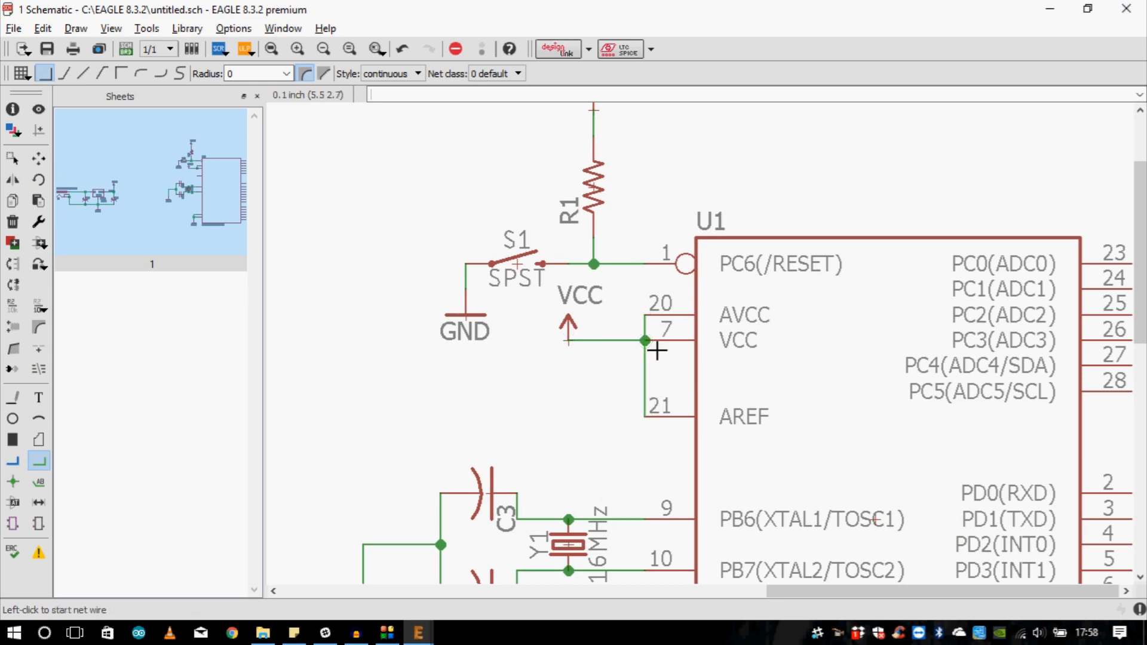
- Review the completed wiring around U1 and examine its I/O pins down to PB5 (SCK), pin 19
{"action": "scroll", "coordinate": [625, 343], "scroll_direction": "down", "scroll_amount": 2}
{"action": "scroll", "coordinate": [544, 310], "scroll_direction": "down", "scroll_amount": 2}
{"action": "scroll", "coordinate": [573, 321], "scroll_direction": "down", "scroll_amount": 1}
{"action": "scroll", "coordinate": [680, 447], "scroll_direction": "up", "scroll_amount": 1}
{"action": "scroll", "coordinate": [857, 328], "scroll_direction": "down", "scroll_amount": 1}
{"action": "scroll", "coordinate": [861, 298], "scroll_direction": "up", "scroll_amount": 1}
{"action": "scroll", "coordinate": [882, 290], "scroll_direction": "down", "scroll_amount": 1}
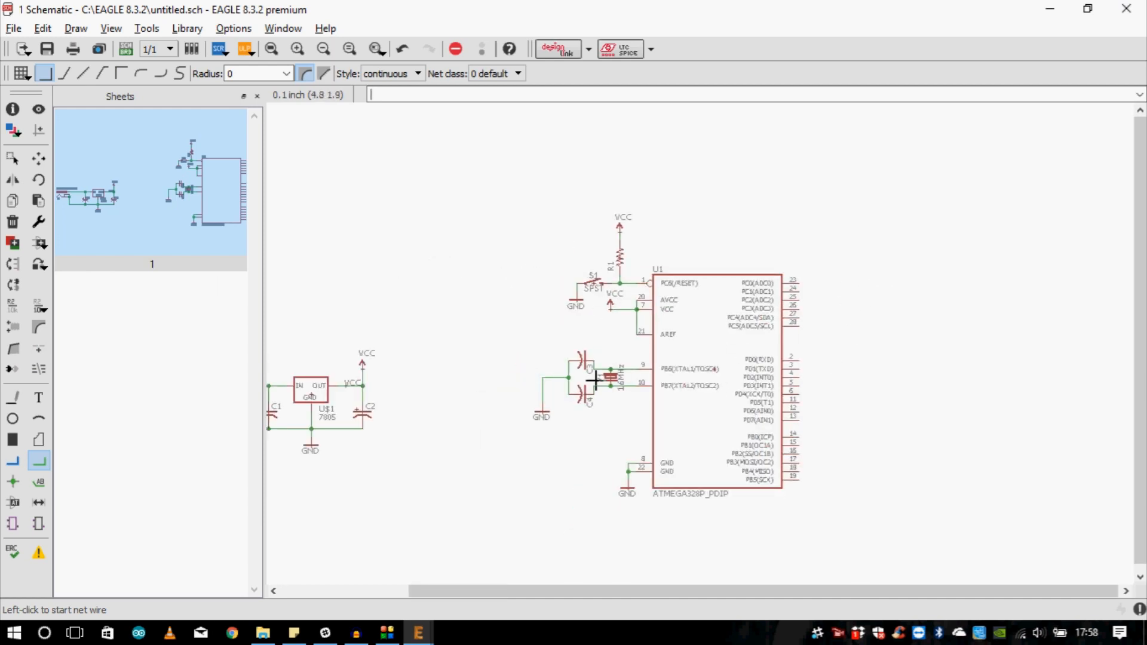
{"action": "scroll", "coordinate": [595, 380], "scroll_direction": "up", "scroll_amount": 4}
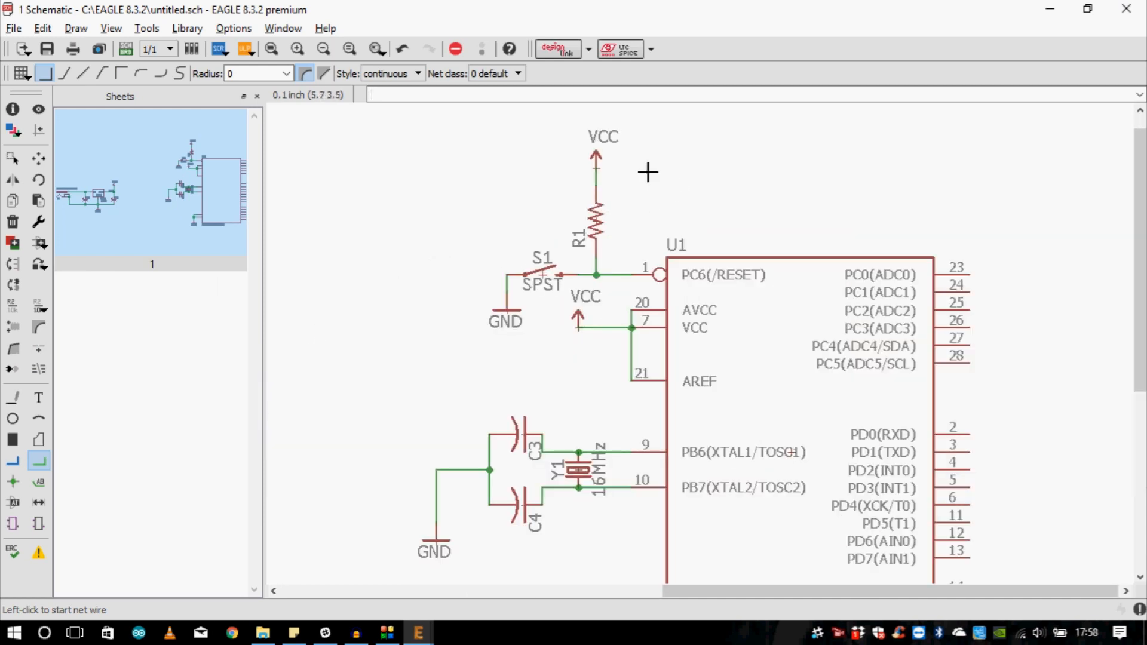
{"action": "scroll", "coordinate": [661, 448], "scroll_direction": "down", "scroll_amount": 1}
{"action": "scroll", "coordinate": [607, 308], "scroll_direction": "up", "scroll_amount": 1}
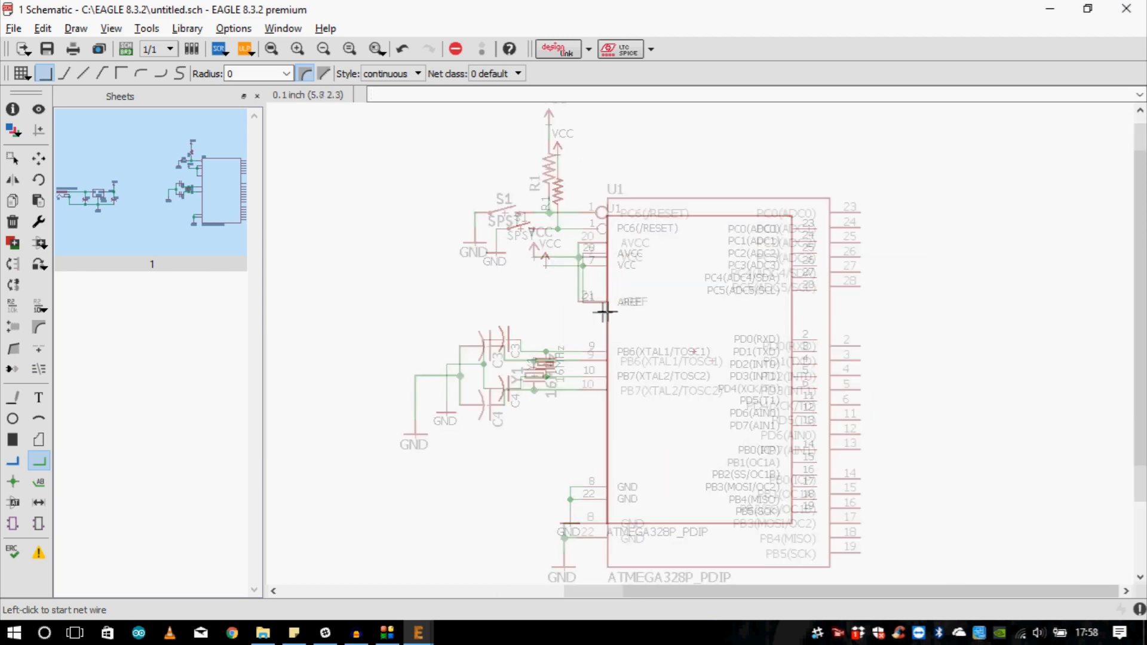
{"action": "scroll", "coordinate": [620, 484], "scroll_direction": "down", "scroll_amount": 1}
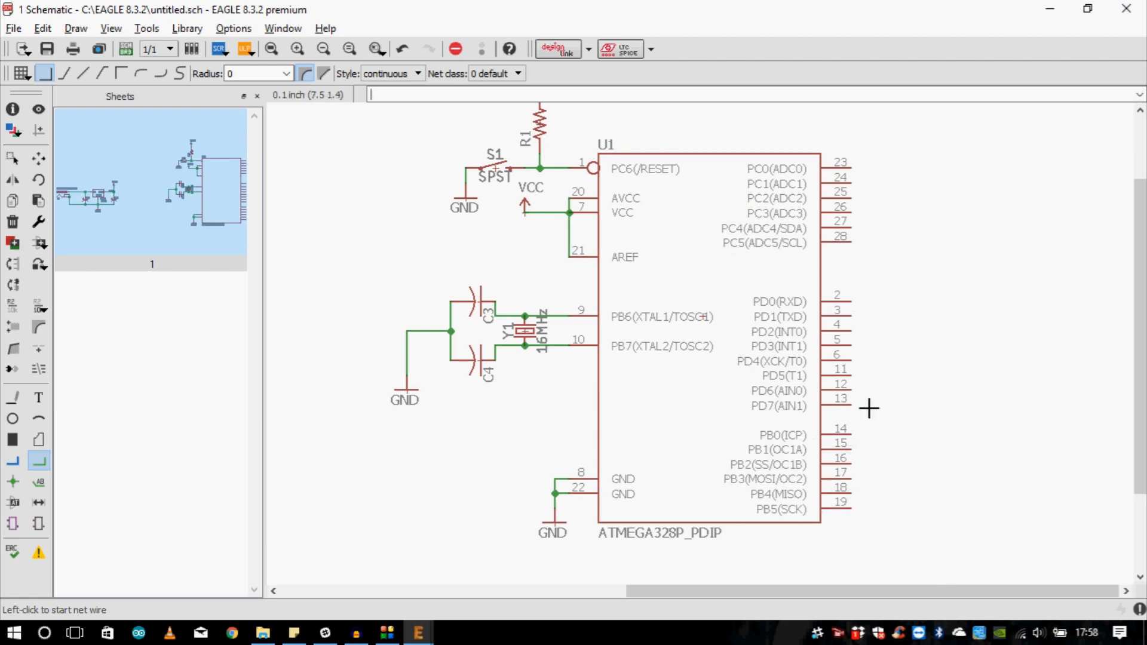
{"action": "scroll", "coordinate": [871, 519], "scroll_direction": "up", "scroll_amount": 3}
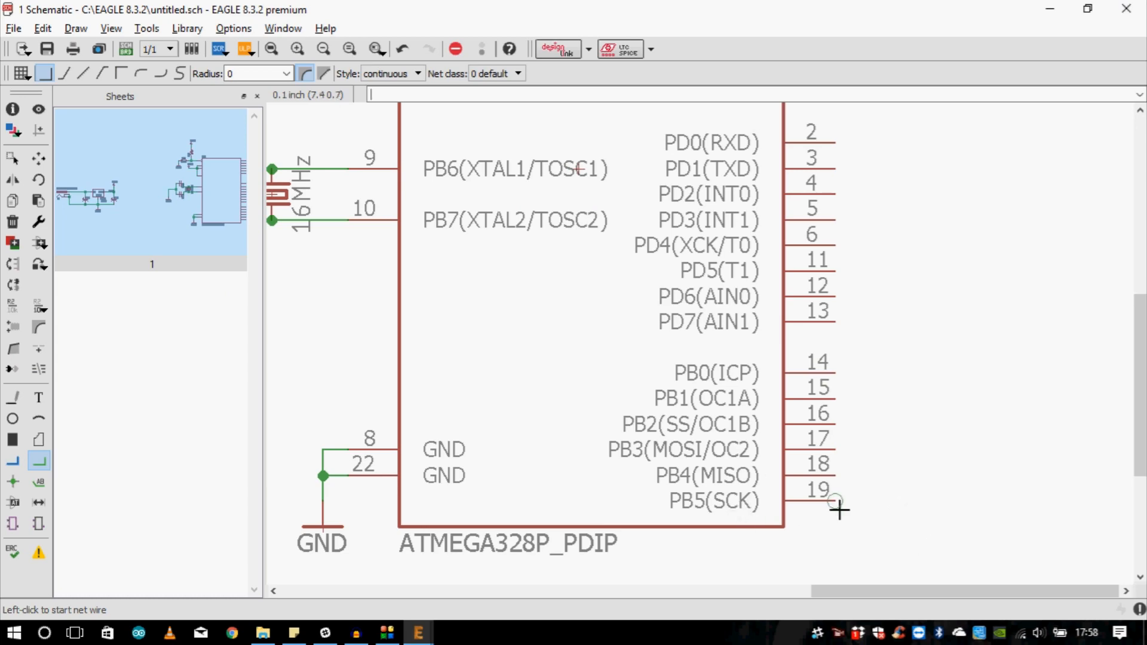
{"action": "scroll", "coordinate": [791, 504], "scroll_direction": "down", "scroll_amount": 1}
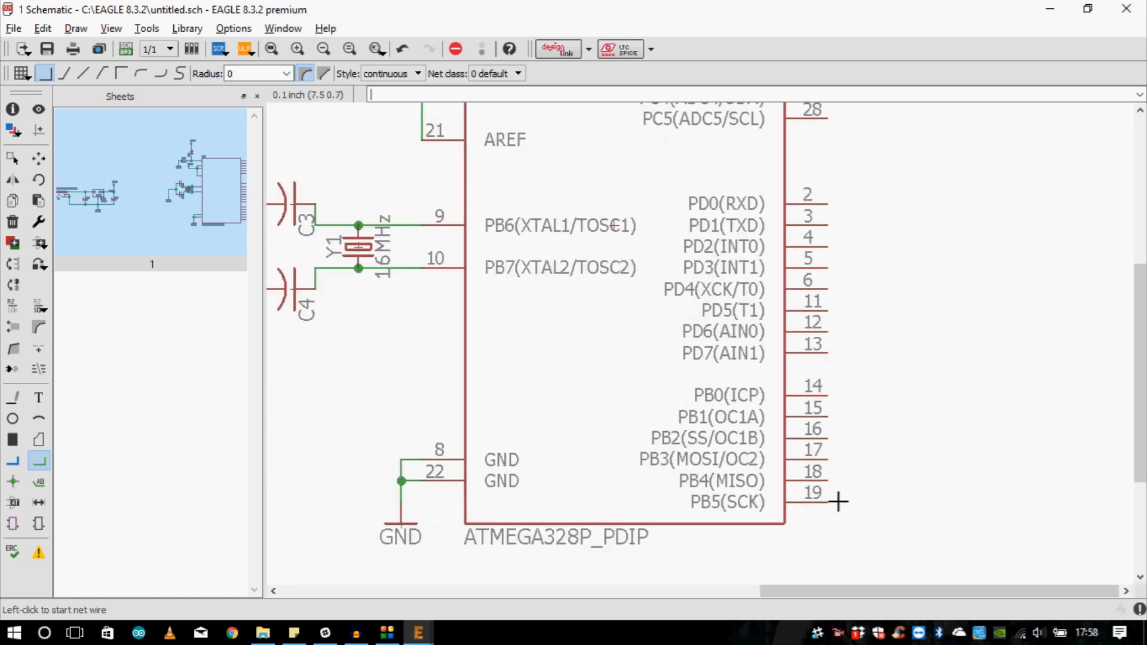
{"action": "scroll", "coordinate": [830, 502], "scroll_direction": "down", "scroll_amount": 2}
{"action": "scroll", "coordinate": [880, 502], "scroll_direction": "up", "scroll_amount": 1}
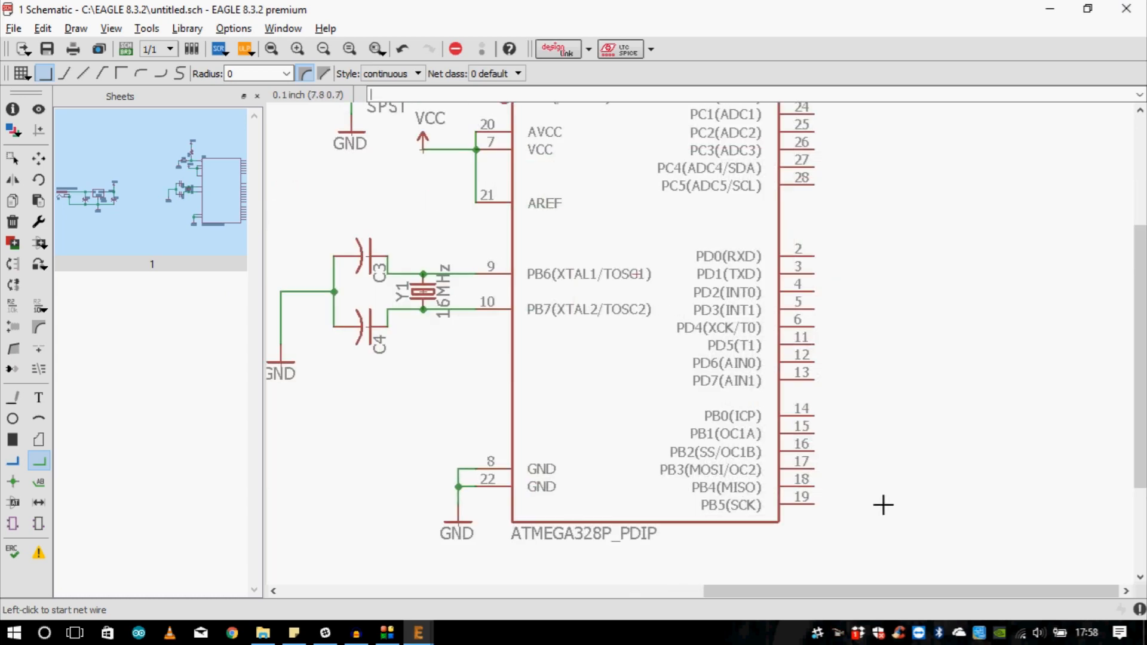
- Find the LED3MM part by searching for "led" and place it horizontally to the right of U1's pin 19
{"action": "left_click", "coordinate": [46, 264]}
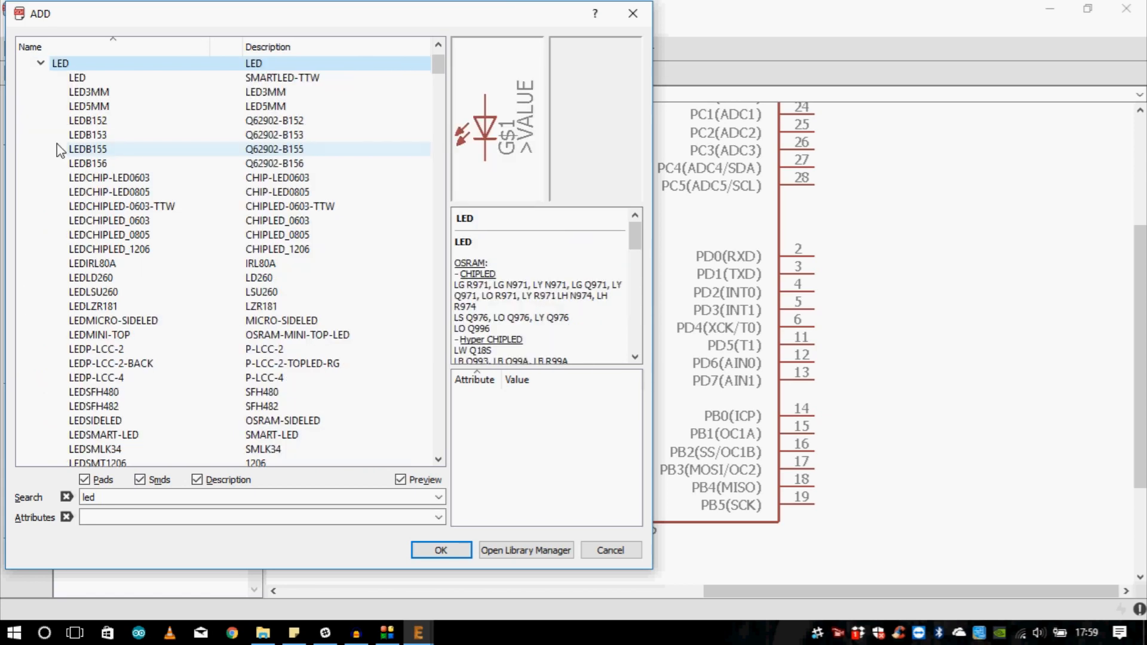
{"action": "left_click", "coordinate": [122, 93]}
{"action": "left_click", "coordinate": [122, 123]}
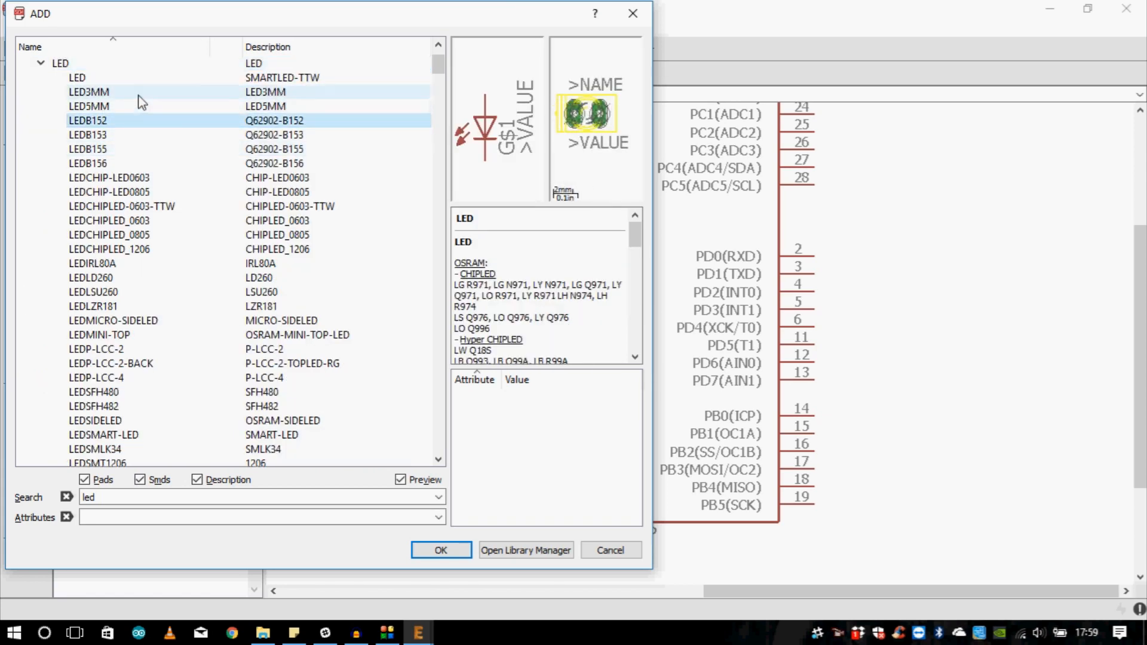
{"action": "left_click", "coordinate": [138, 95]}
{"action": "left_click", "coordinate": [439, 556]}
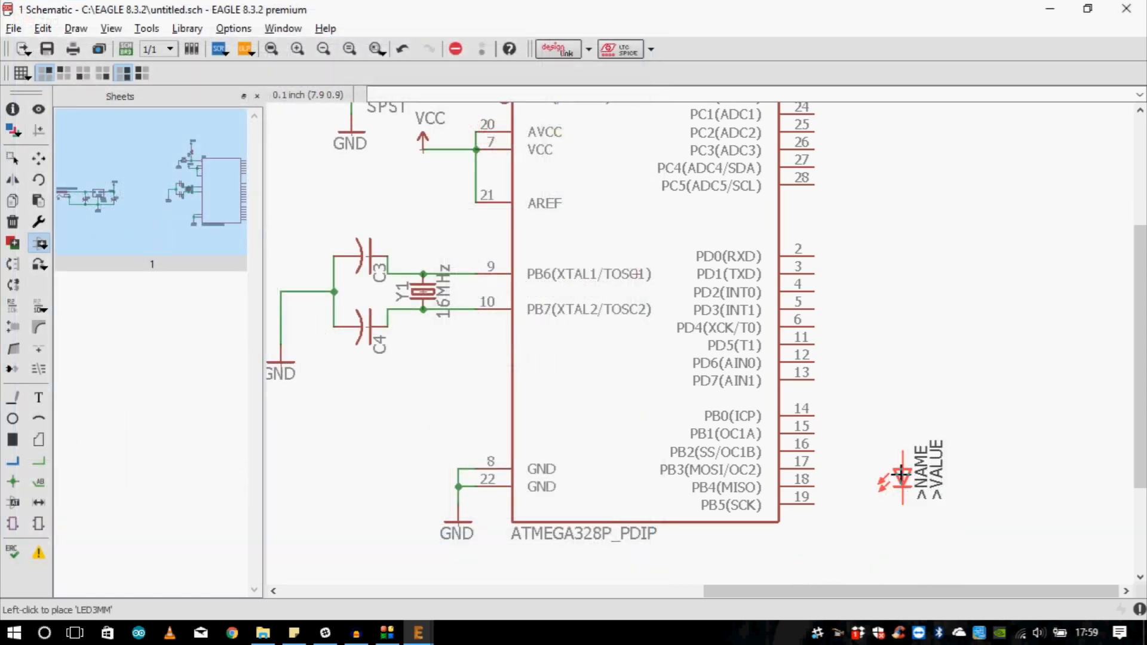
{"action": "right_click", "coordinate": [970, 487]}
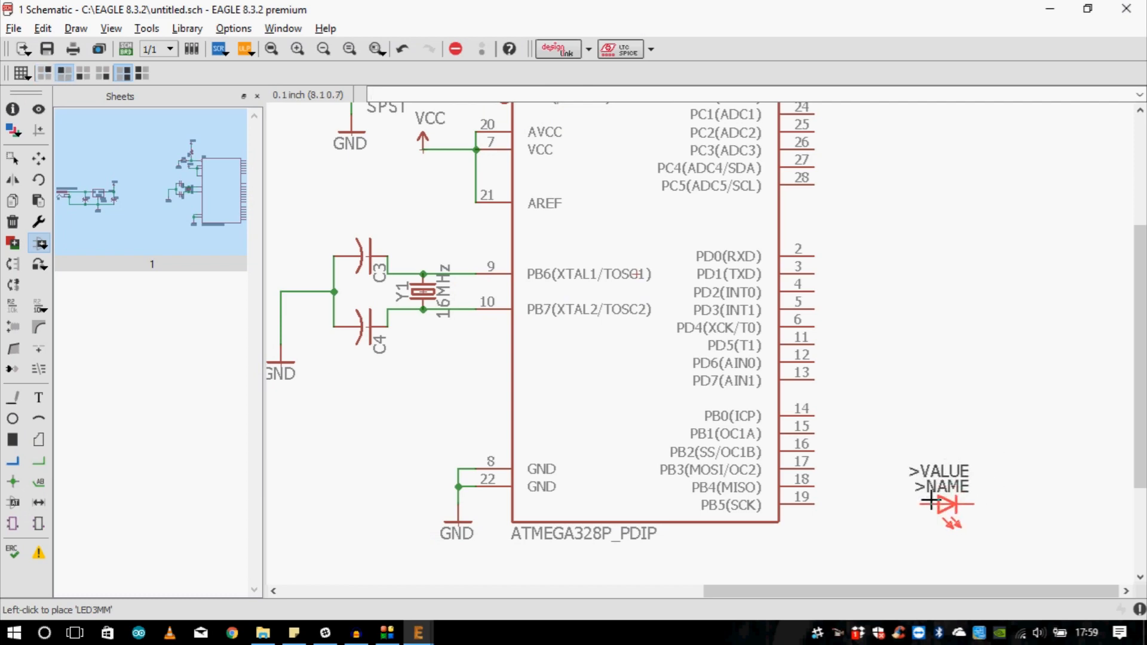
{"action": "left_click", "coordinate": [947, 505]}
{"action": "key", "text": "Escape"}
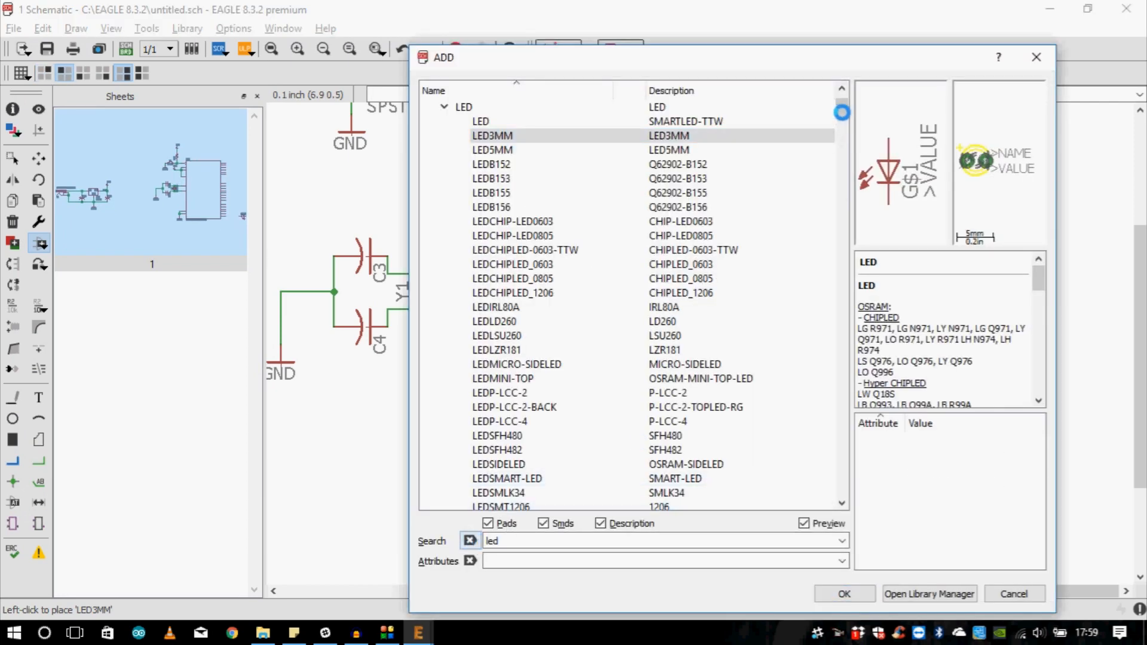
- Clear the part search and choose the R-US_0204/7 resistor from the rcl library for placement
{"action": "left_click_drag", "start_coordinate": [843, 110], "coordinate": [879, 392]}
{"action": "scroll", "coordinate": [629, 366], "scroll_direction": "down", "scroll_amount": 4}
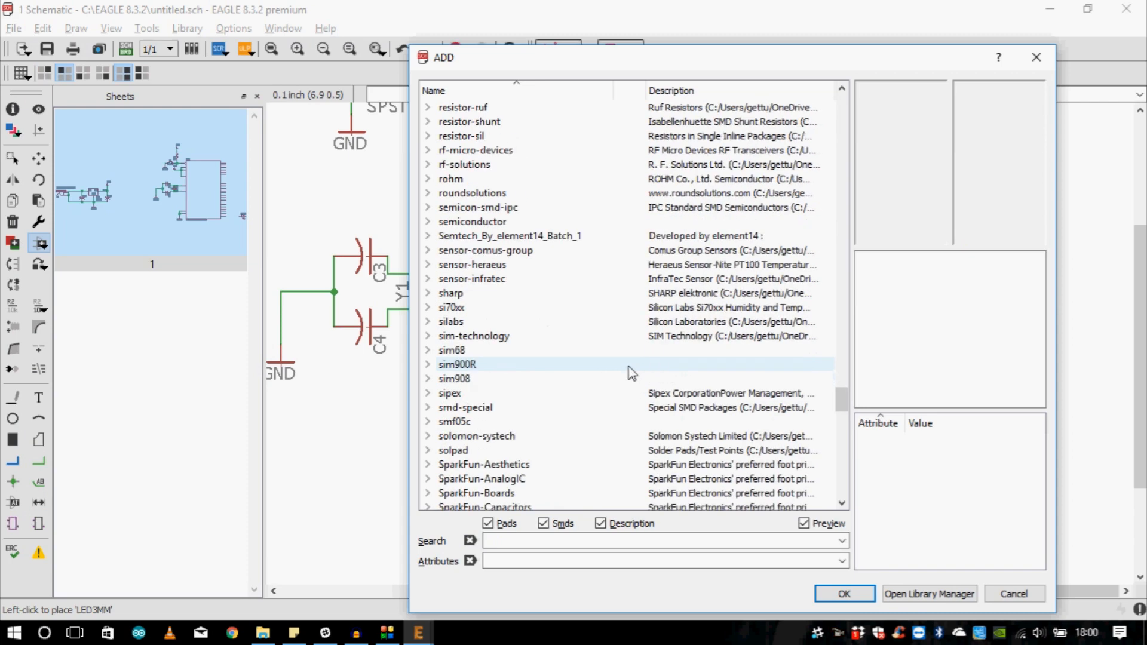
{"action": "scroll", "coordinate": [630, 366], "scroll_direction": "up", "scroll_amount": 4}
{"action": "scroll", "coordinate": [454, 220], "scroll_direction": "up", "scroll_amount": 3}
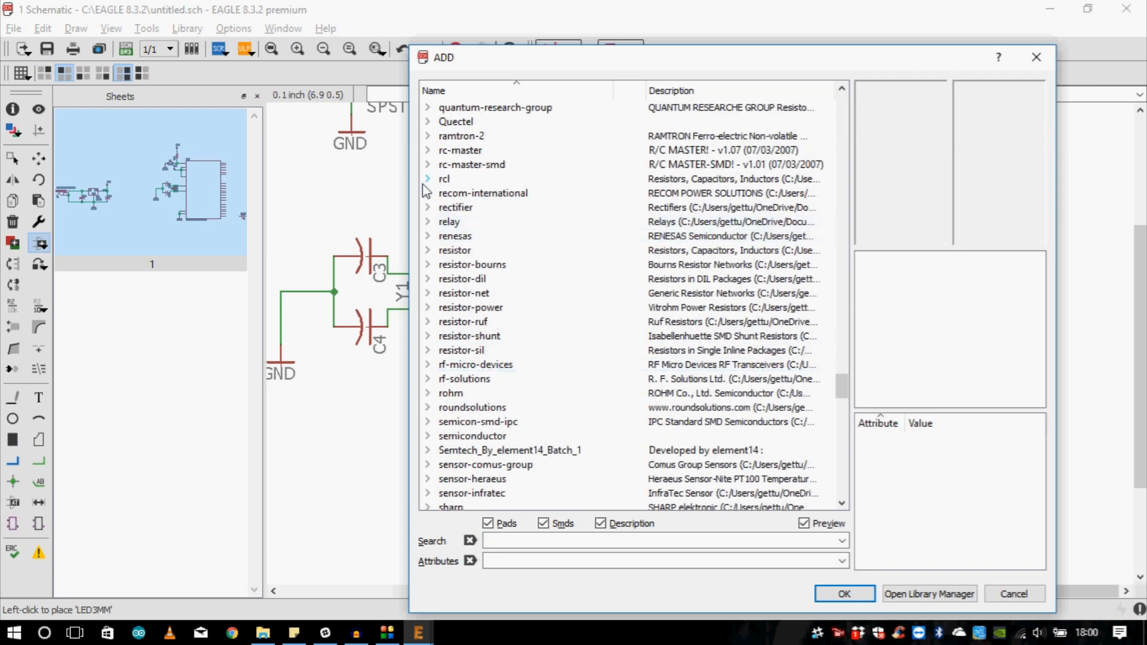
{"action": "left_click", "coordinate": [427, 179]}
{"action": "left_click", "coordinate": [444, 378]}
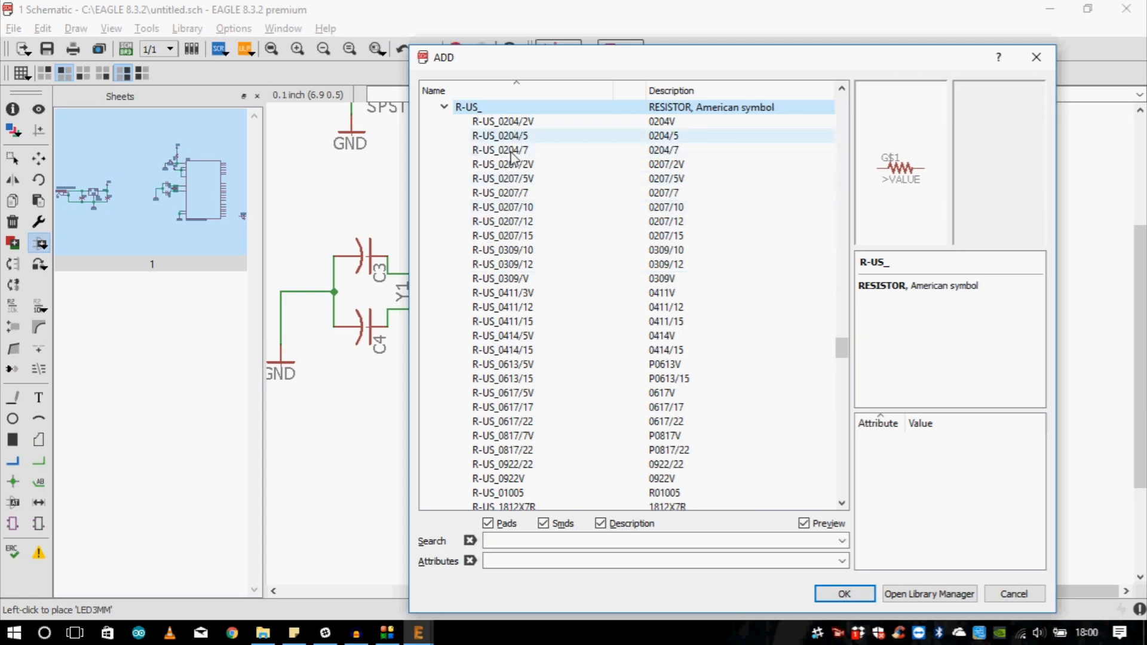
{"action": "left_click", "coordinate": [510, 151]}
{"action": "left_click", "coordinate": [855, 596]}
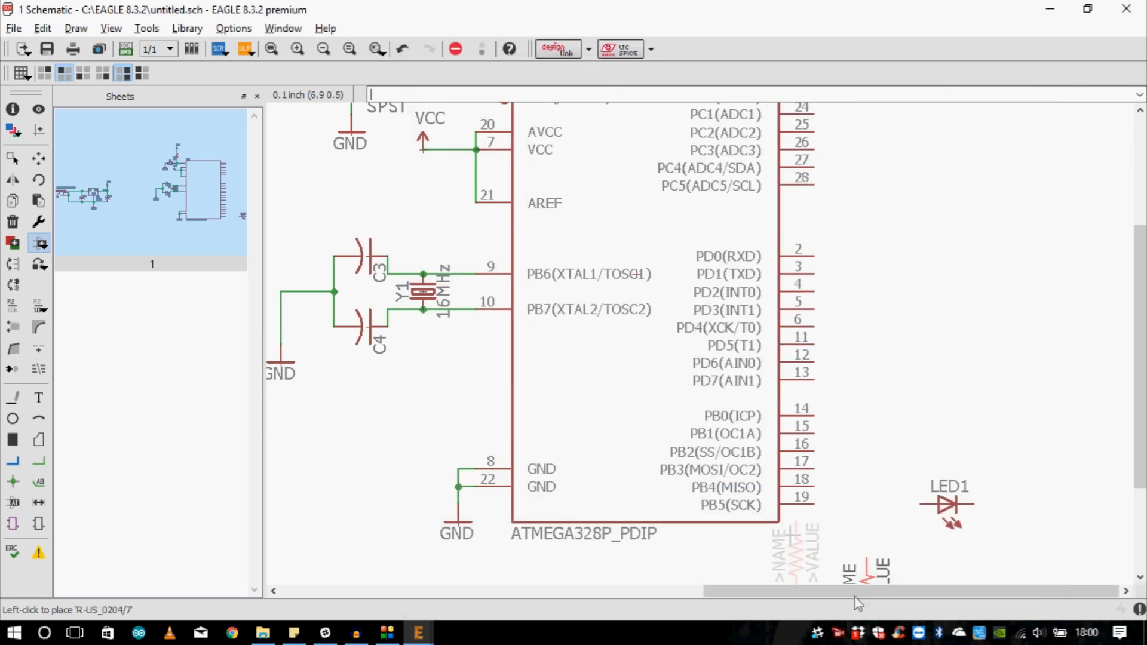
- Place the resistor horizontally between U1's pin 19 and LED1, then stop adding parts
{"action": "scroll", "coordinate": [843, 451], "scroll_direction": "down", "scroll_amount": 2}
{"action": "scroll", "coordinate": [836, 454], "scroll_direction": "up", "scroll_amount": 4}
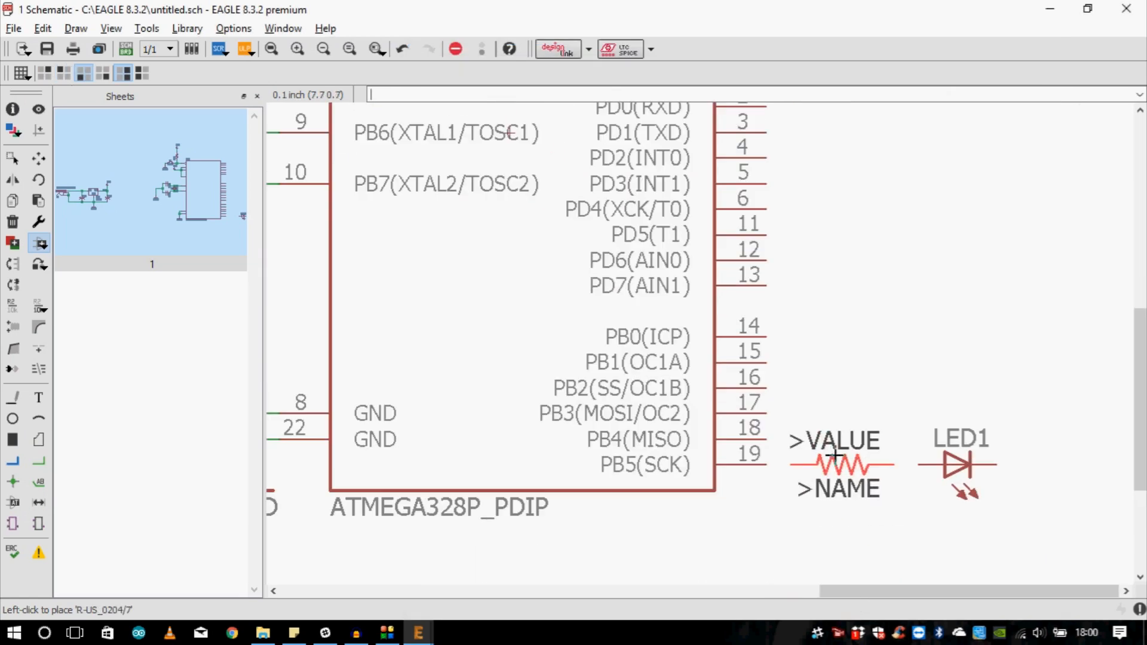
{"action": "left_click", "coordinate": [835, 455]}
{"action": "key", "text": "Escape"}
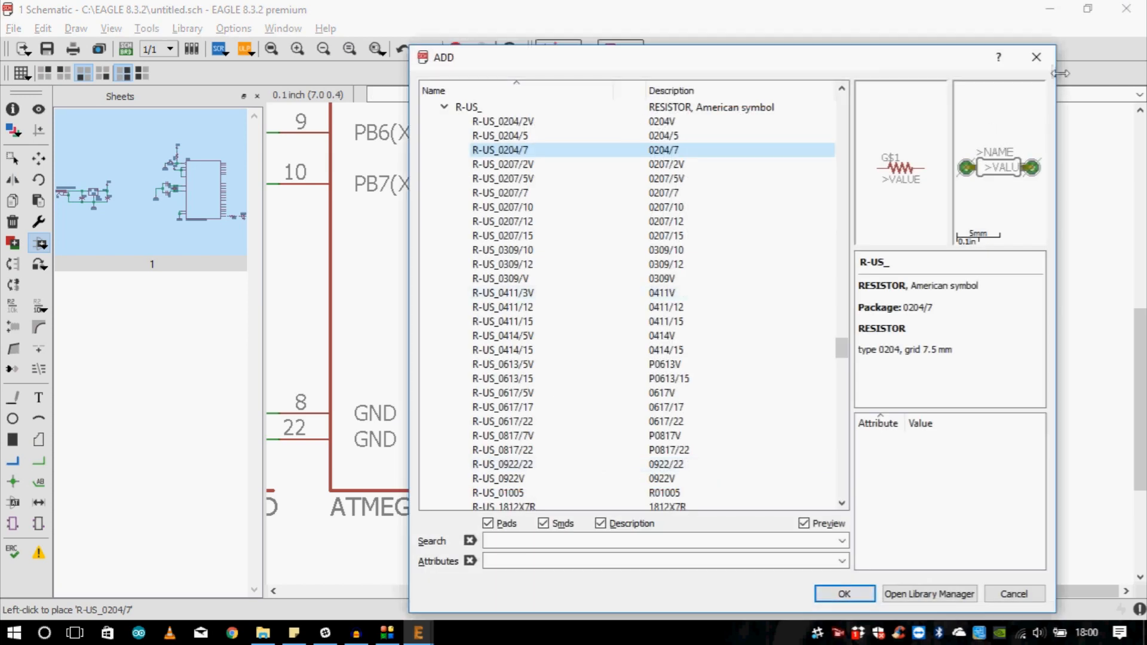
{"action": "left_click", "coordinate": [1036, 57]}
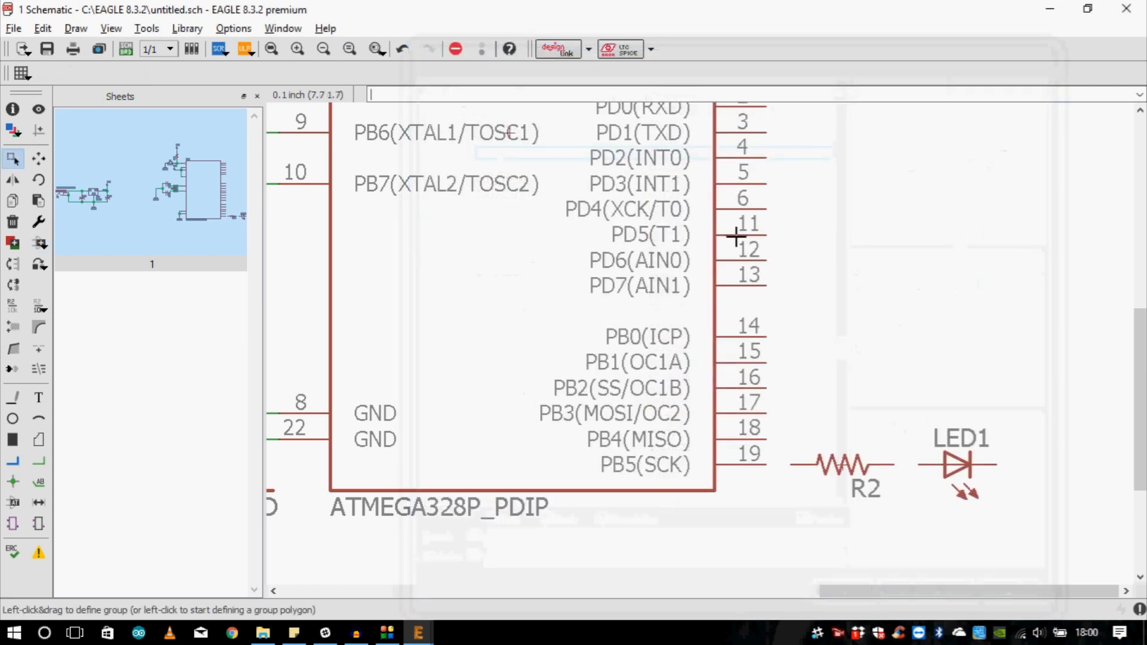
- Copy the GND symbol beneath U1's ground pins and place the copy to the right of LED1
{"action": "scroll", "coordinate": [738, 234], "scroll_direction": "down", "scroll_amount": 2}
{"action": "scroll", "coordinate": [751, 241], "scroll_direction": "up", "scroll_amount": 1}
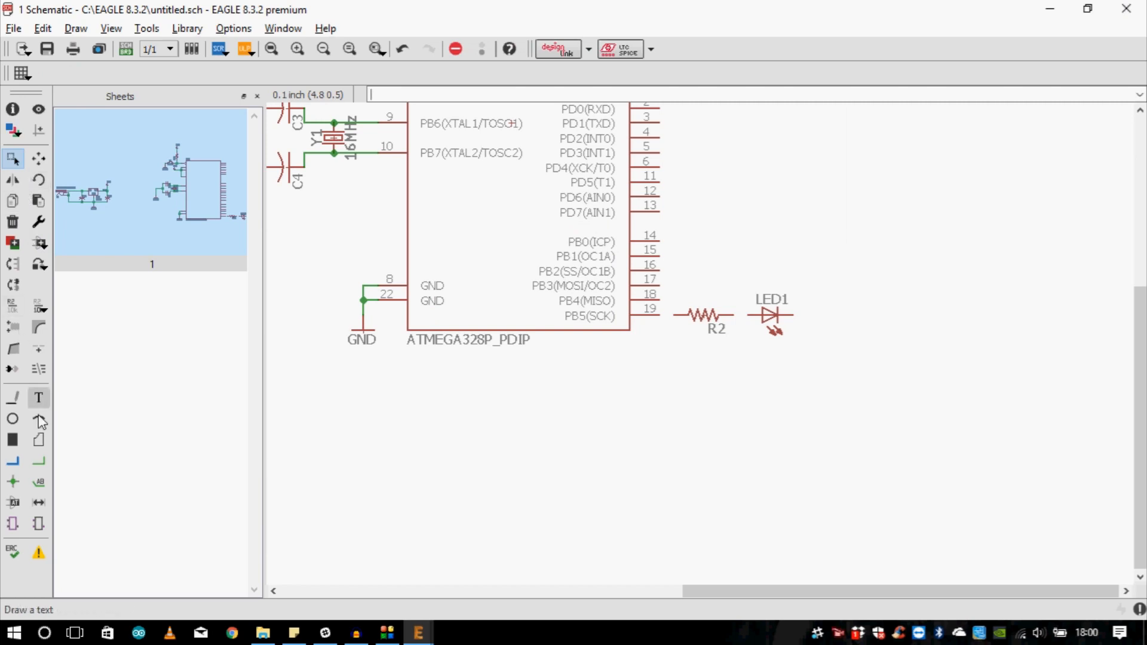
{"action": "left_click", "coordinate": [13, 202]}
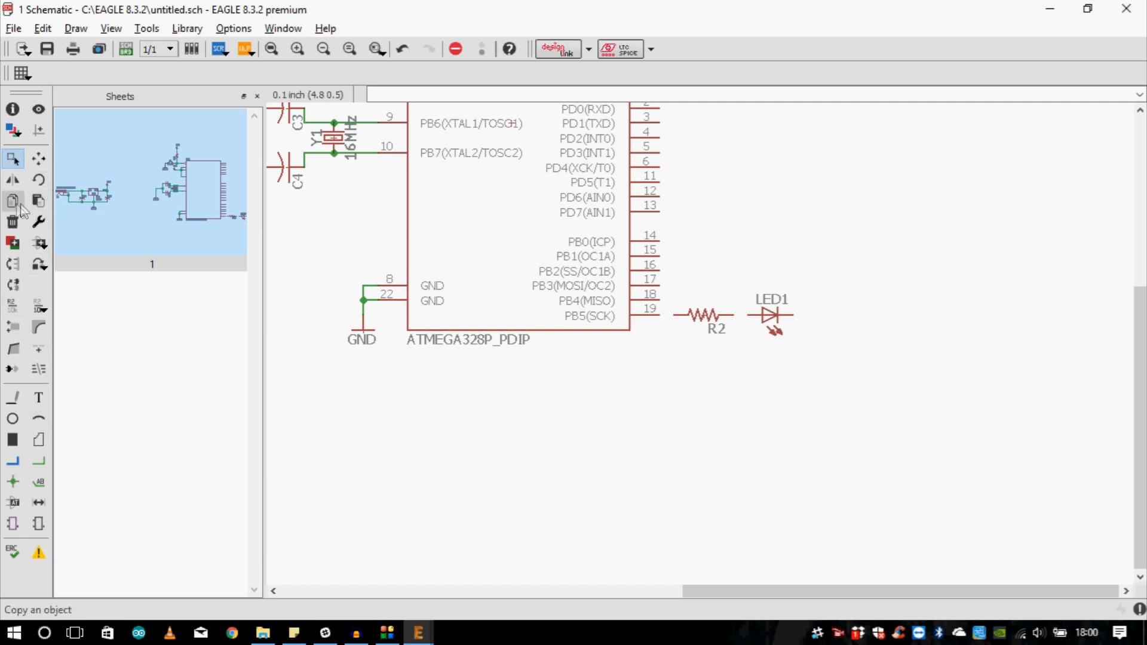
{"action": "left_click", "coordinate": [360, 329]}
{"action": "left_click", "coordinate": [835, 330]}
- Wire U1's pin 19 through R2 and LED1 in series to the new GND symbol
{"action": "left_click", "coordinate": [39, 461]}
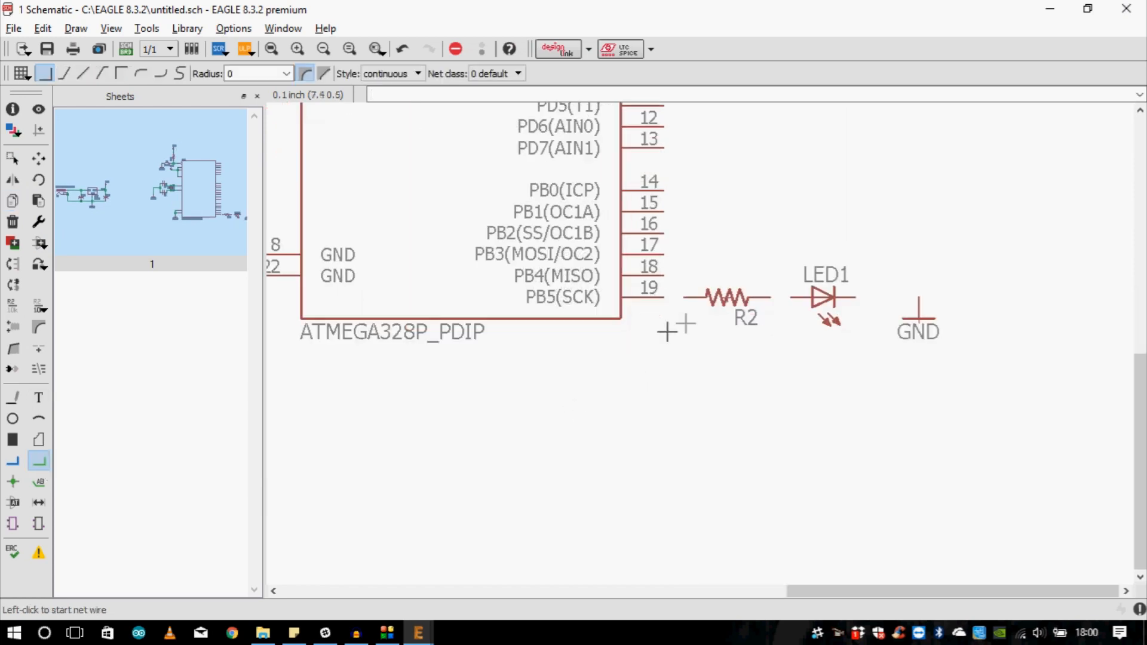
{"action": "scroll", "coordinate": [665, 328], "scroll_direction": "up", "scroll_amount": 4}
{"action": "left_click", "coordinate": [615, 289]}
{"action": "left_click", "coordinate": [651, 289]}
{"action": "left_click", "coordinate": [799, 289]}
{"action": "left_click", "coordinate": [834, 289]}
{"action": "left_click", "coordinate": [945, 289]}
{"action": "left_click", "coordinate": [1054, 290]}
{"action": "scroll", "coordinate": [1052, 296], "scroll_direction": "down", "scroll_amount": 8}
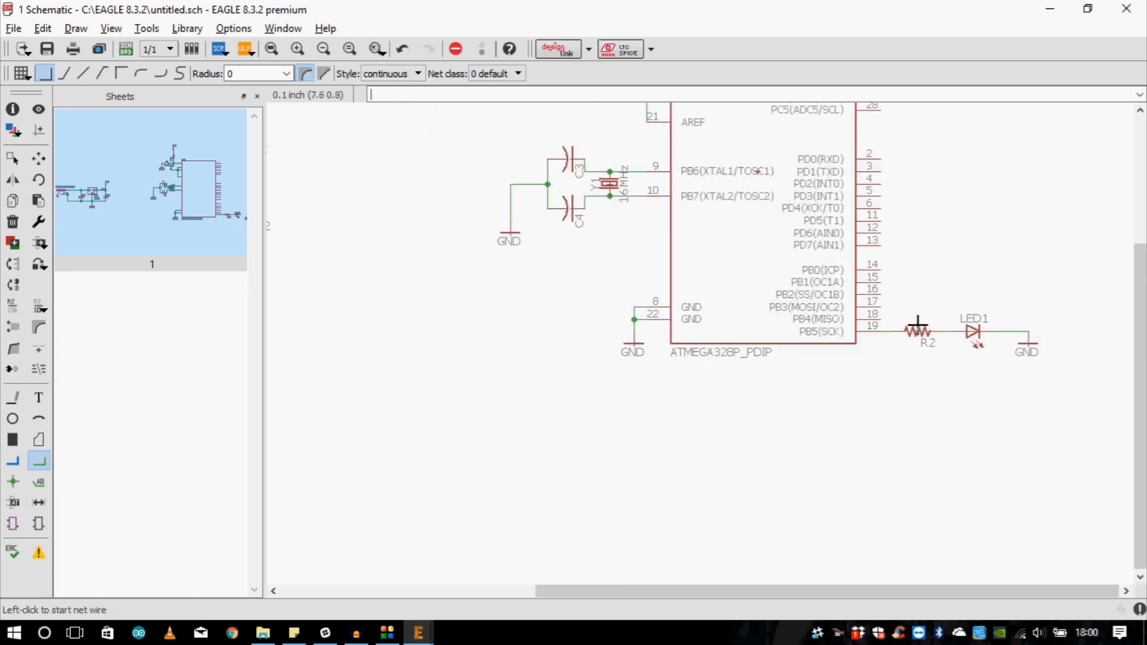
- Set the values of the 7805 regulator's input and output capacitors C1 and C2 to 10uf each
{"action": "key", "text": "F7"}
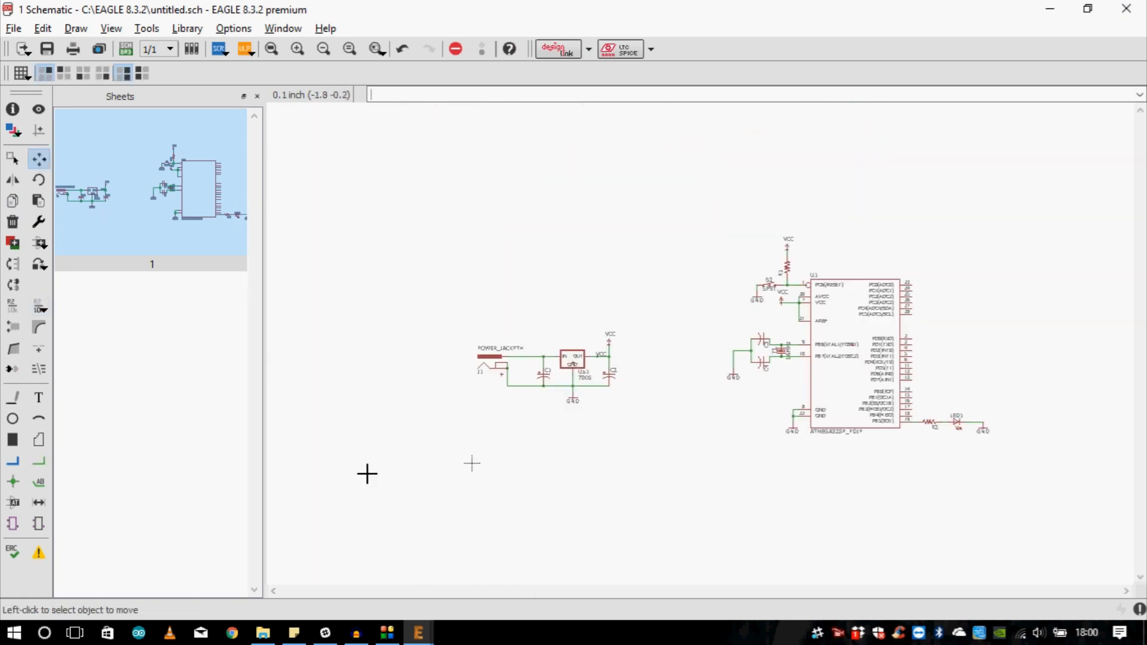
{"action": "left_click", "coordinate": [38, 307]}
{"action": "scroll", "coordinate": [538, 382], "scroll_direction": "up", "scroll_amount": 5}
{"action": "scroll", "coordinate": [622, 460], "scroll_direction": "up", "scroll_amount": 3}
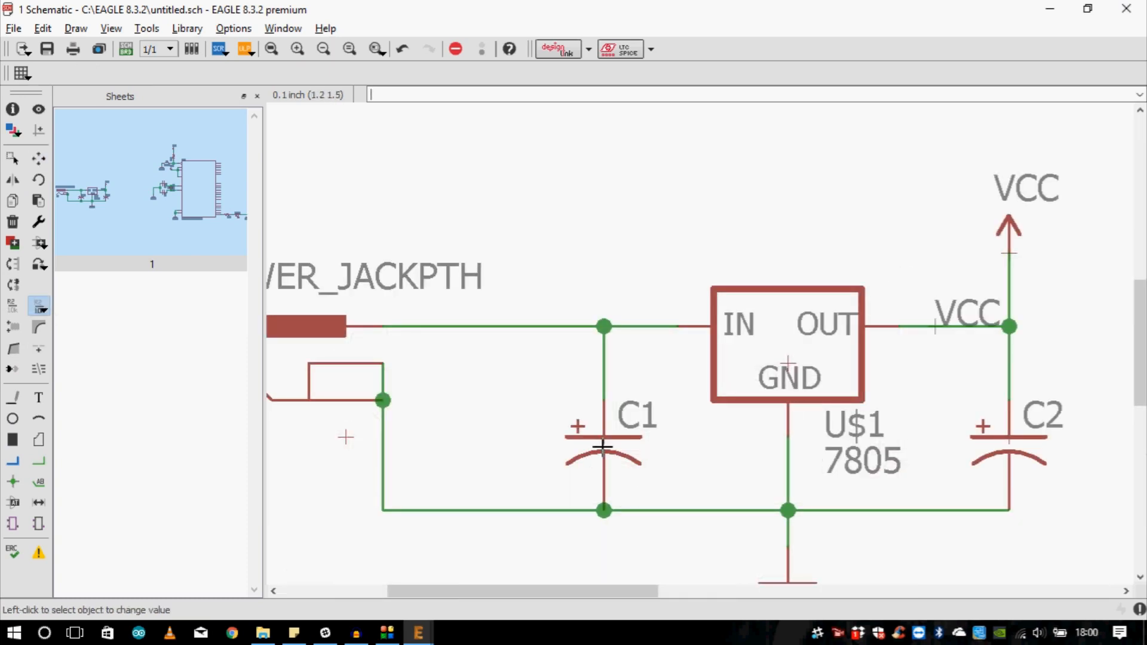
{"action": "left_click", "coordinate": [602, 446]}
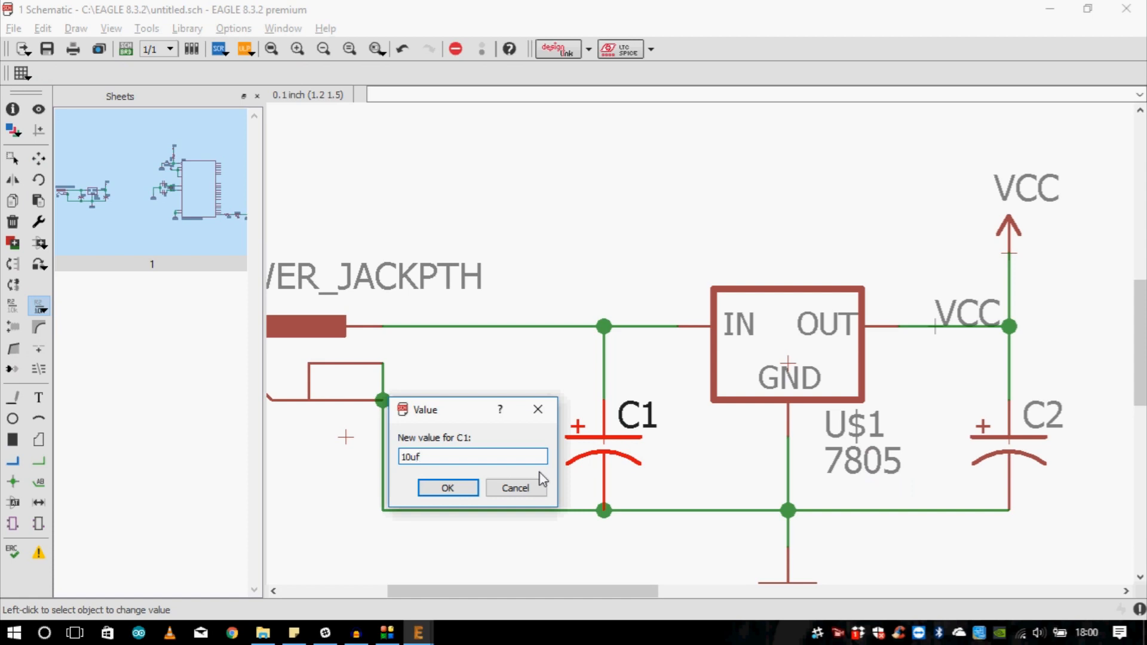
{"action": "key", "text": "Return"}
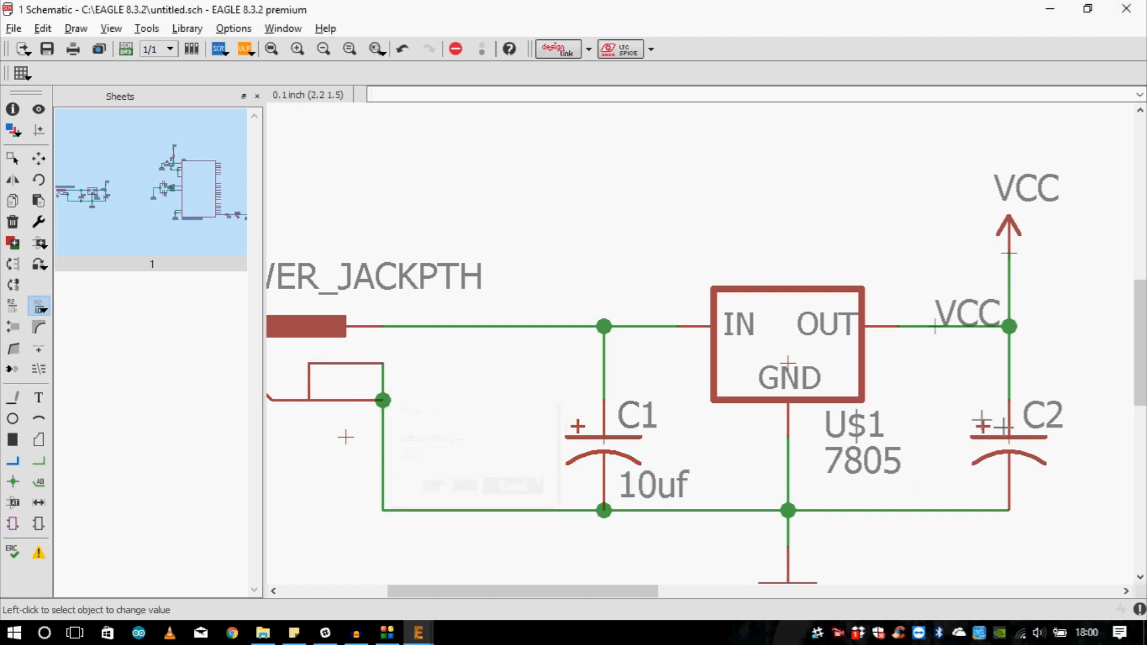
{"action": "left_click", "coordinate": [1023, 442]}
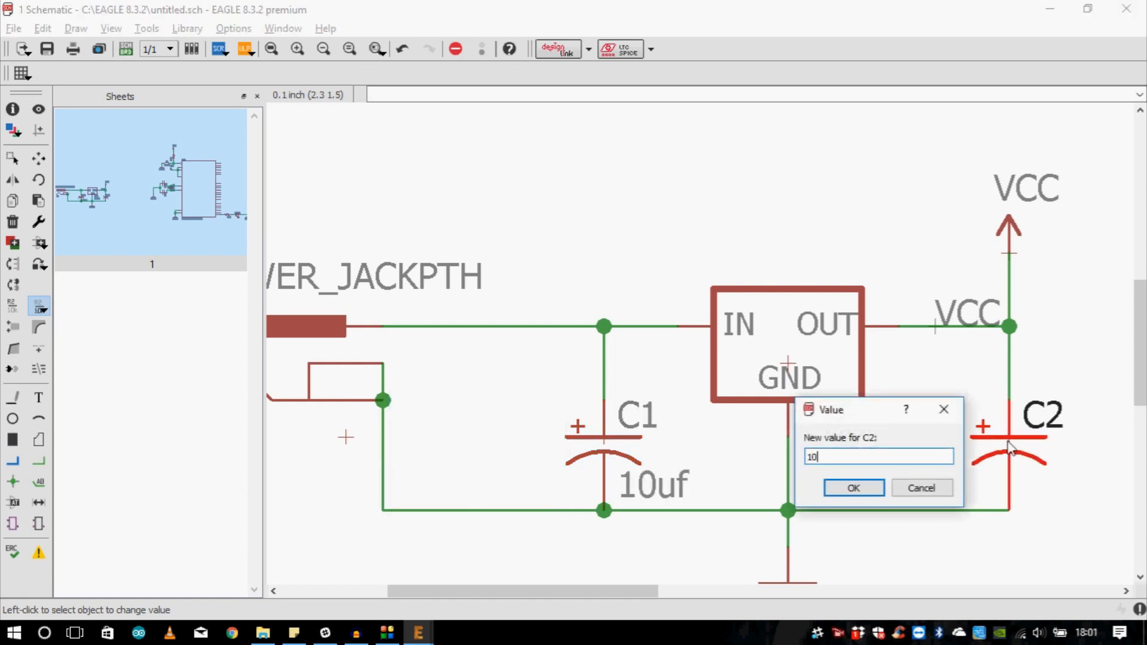
{"action": "type", "text": "10uf"}
{"action": "key", "text": "Return"}
- Set the values of the crystal's load capacitors C3 and C4 to 22pf each
{"action": "scroll", "coordinate": [696, 410], "scroll_direction": "down", "scroll_amount": 5}
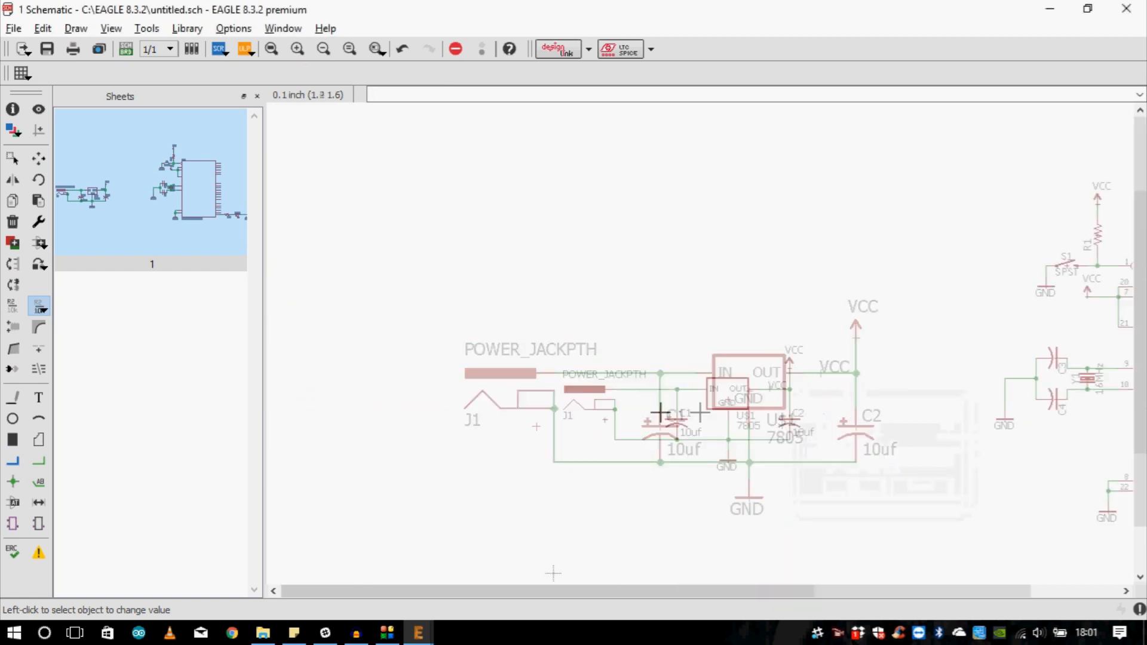
{"action": "scroll", "coordinate": [922, 367], "scroll_direction": "up", "scroll_amount": 5}
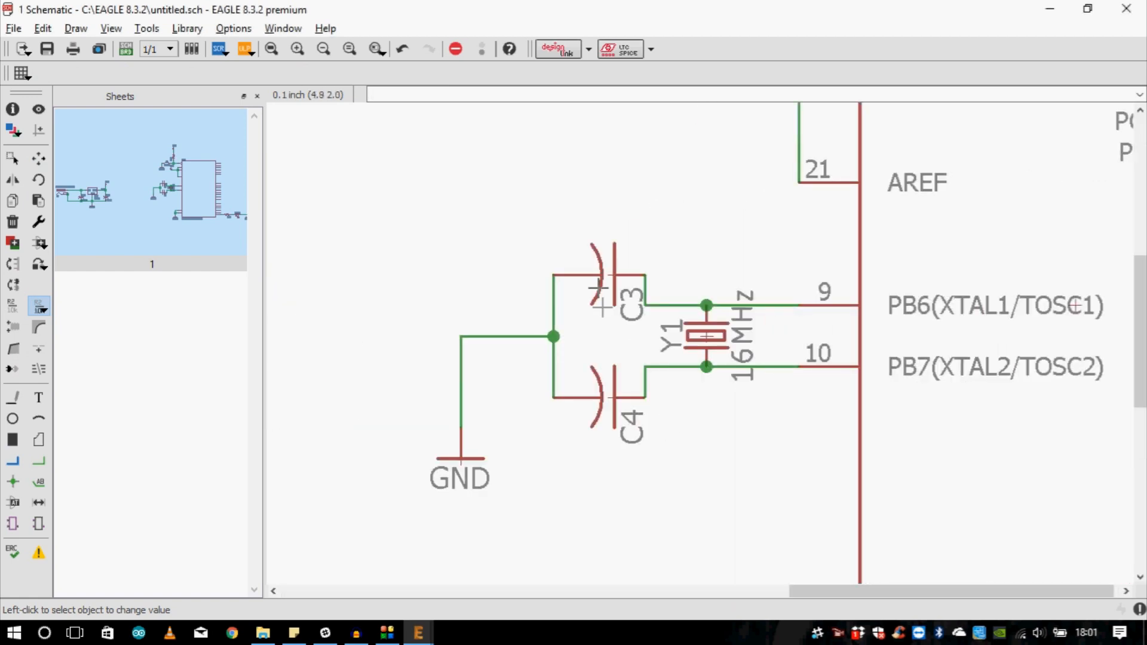
{"action": "left_click", "coordinate": [829, 365]}
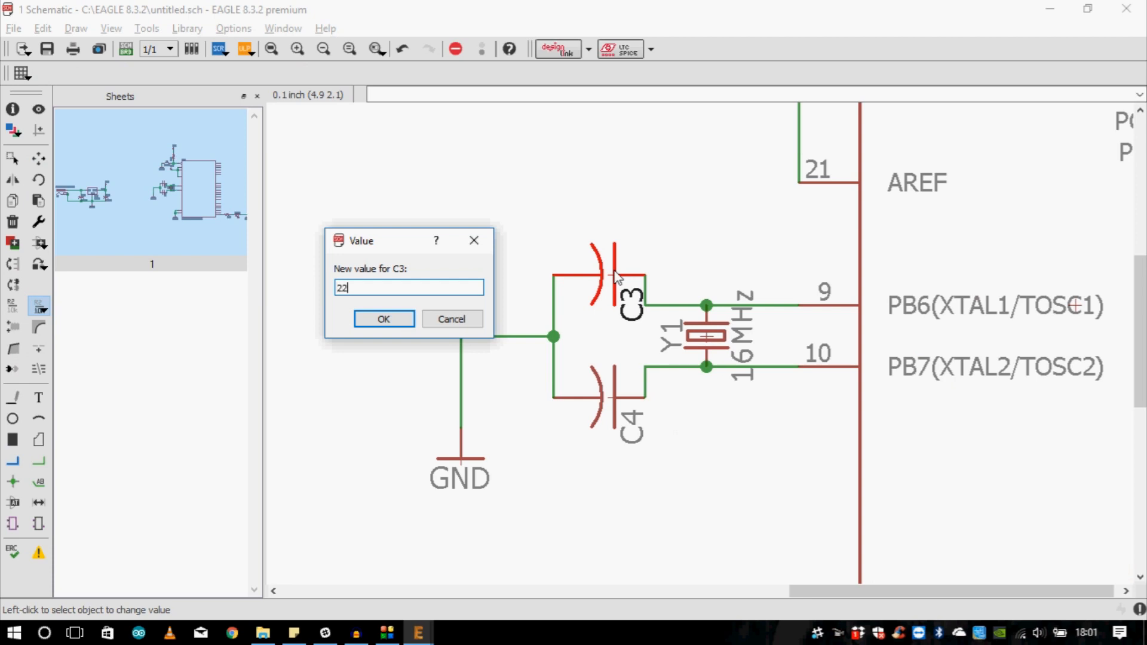
{"action": "type", "text": "22pf"}
{"action": "key", "text": "Return"}
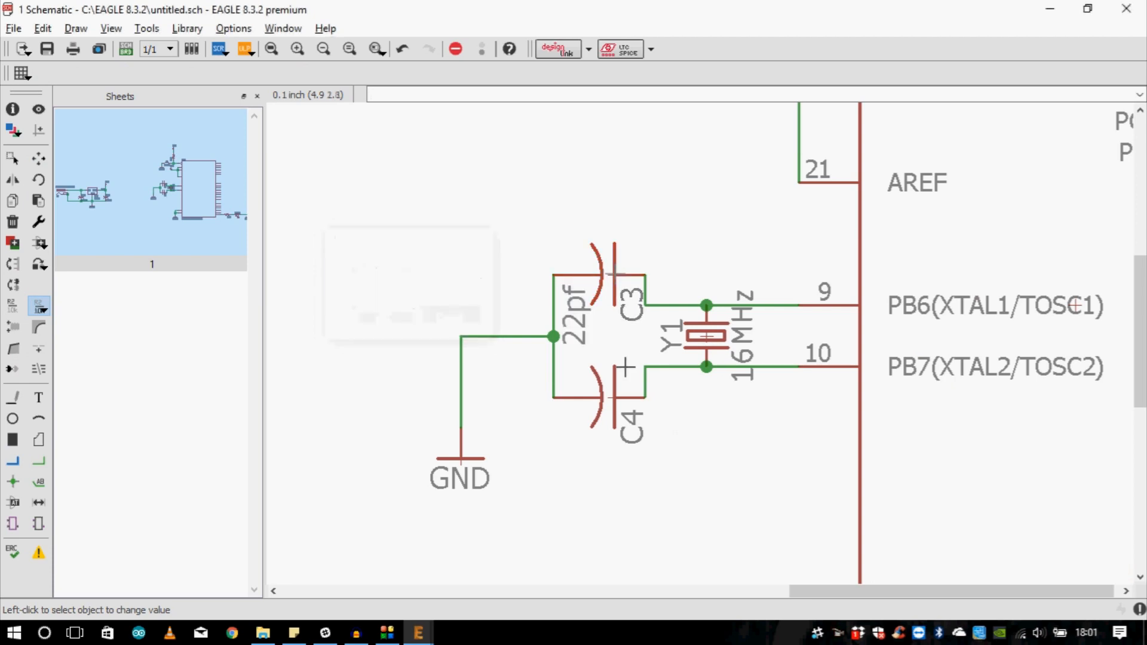
{"action": "left_click", "coordinate": [603, 395]}
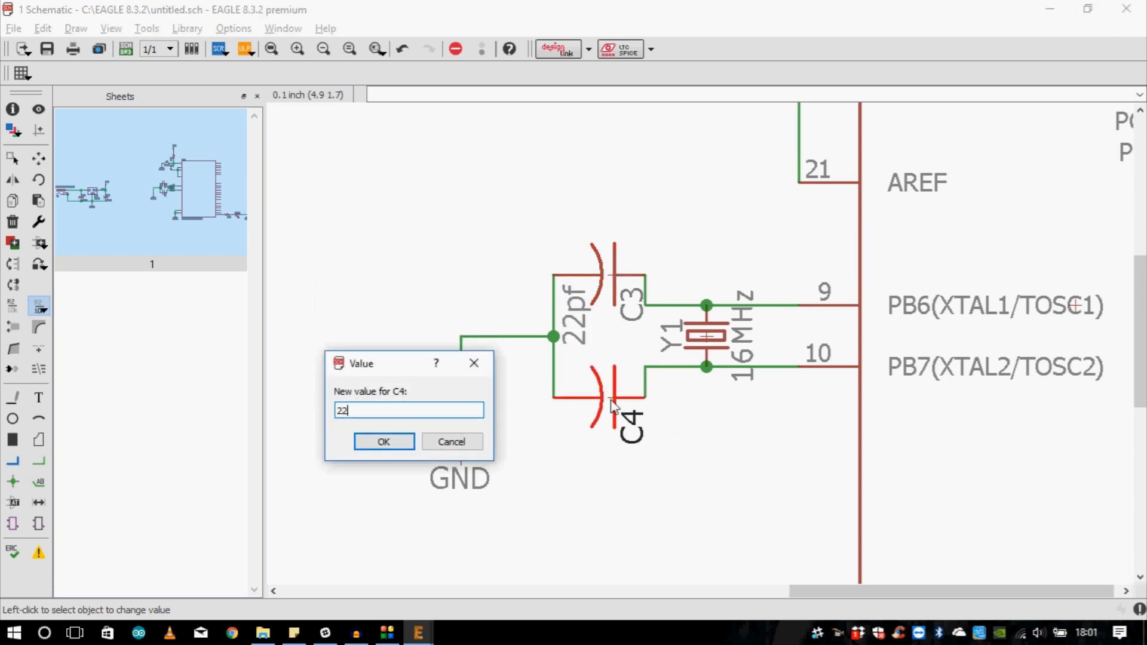
{"action": "key", "text": "Return"}
- Set the value of resistor R1 on U1's reset pin to 10k
{"action": "scroll", "coordinate": [651, 334], "scroll_direction": "down", "scroll_amount": 5}
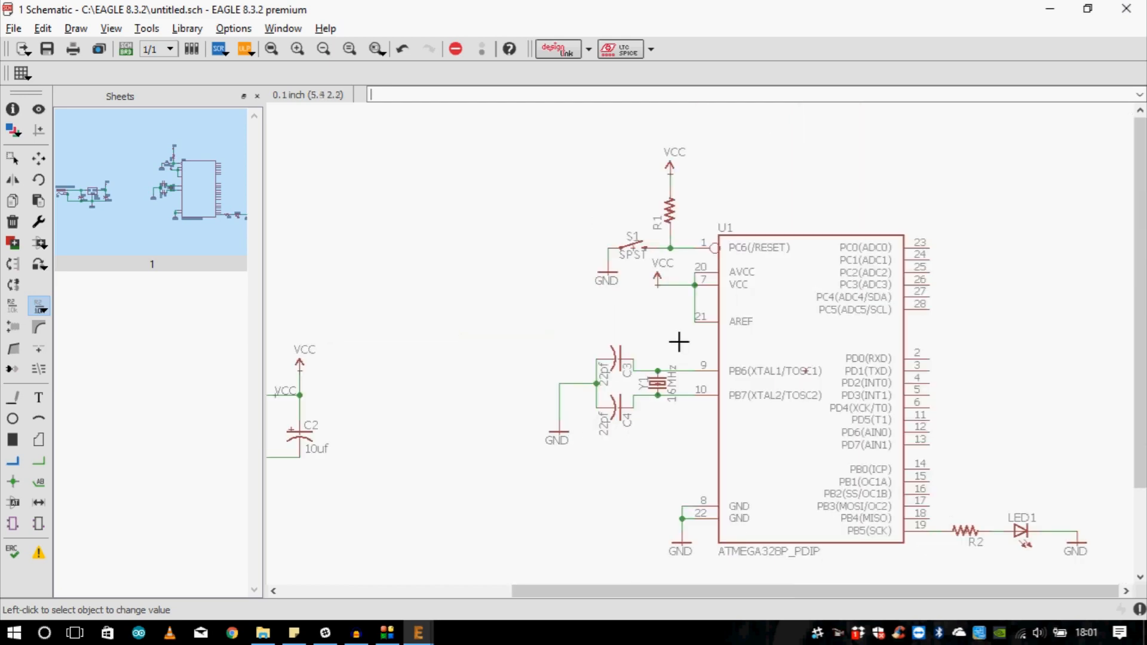
{"action": "scroll", "coordinate": [671, 266], "scroll_direction": "up", "scroll_amount": 5}
{"action": "left_click", "coordinate": [680, 296]}
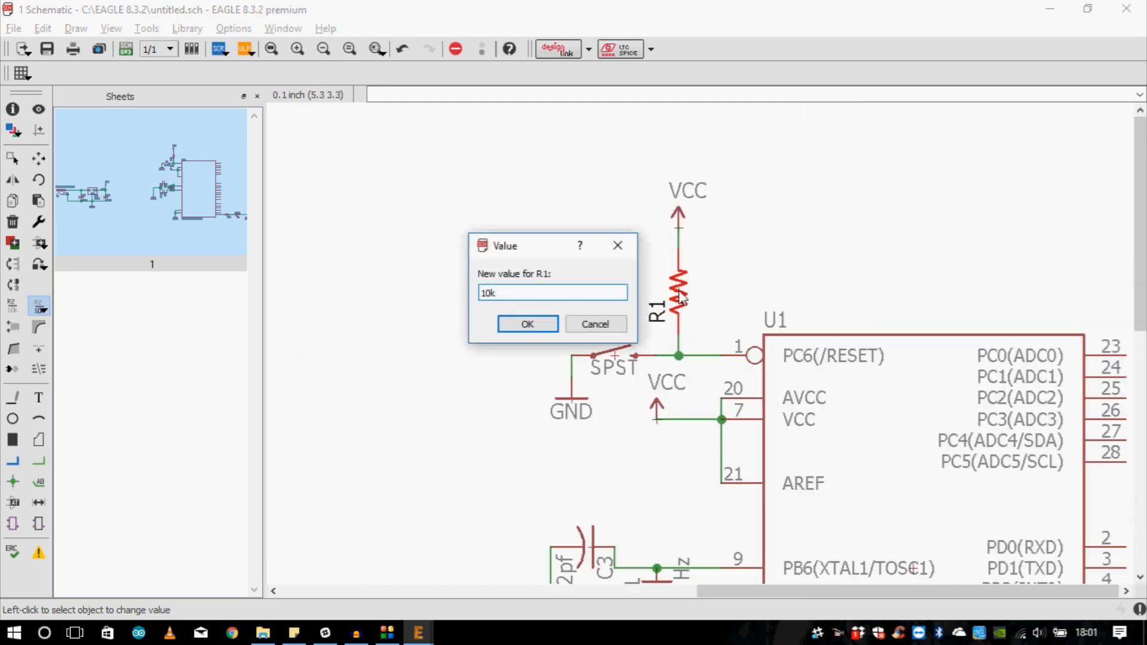
{"action": "key", "text": "Return"}
- On U1's pin 19 branch, set the value of resistor R2 to 220E and of LED1 to Green
{"action": "scroll", "coordinate": [558, 282], "scroll_direction": "down", "scroll_amount": 3}
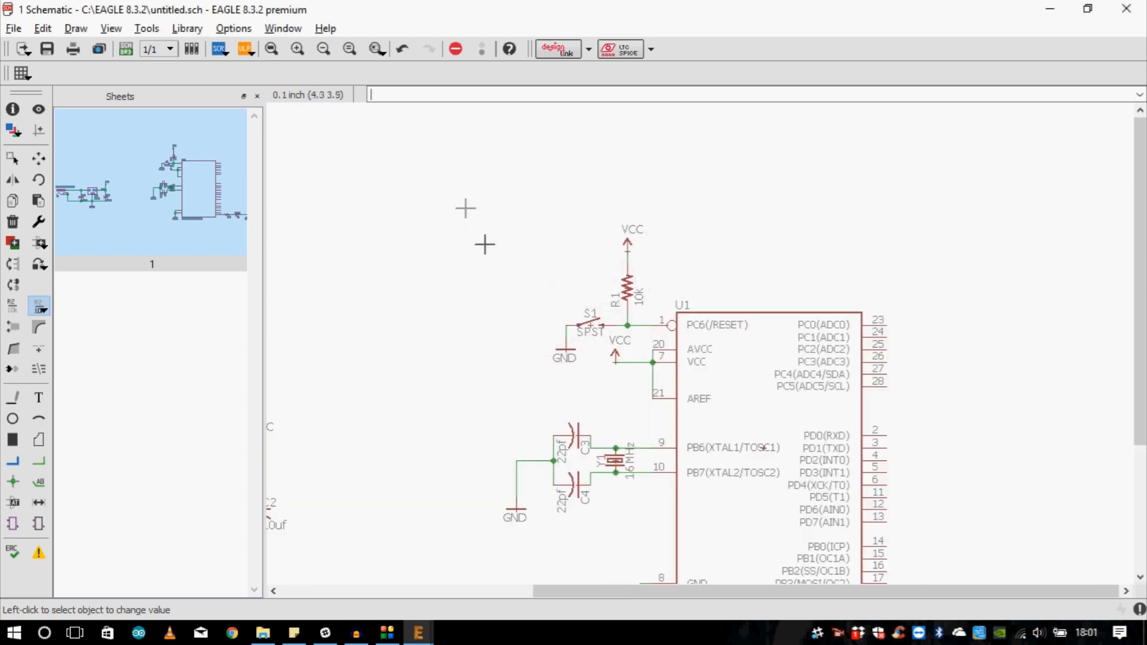
{"action": "scroll", "coordinate": [808, 520], "scroll_direction": "up", "scroll_amount": 6}
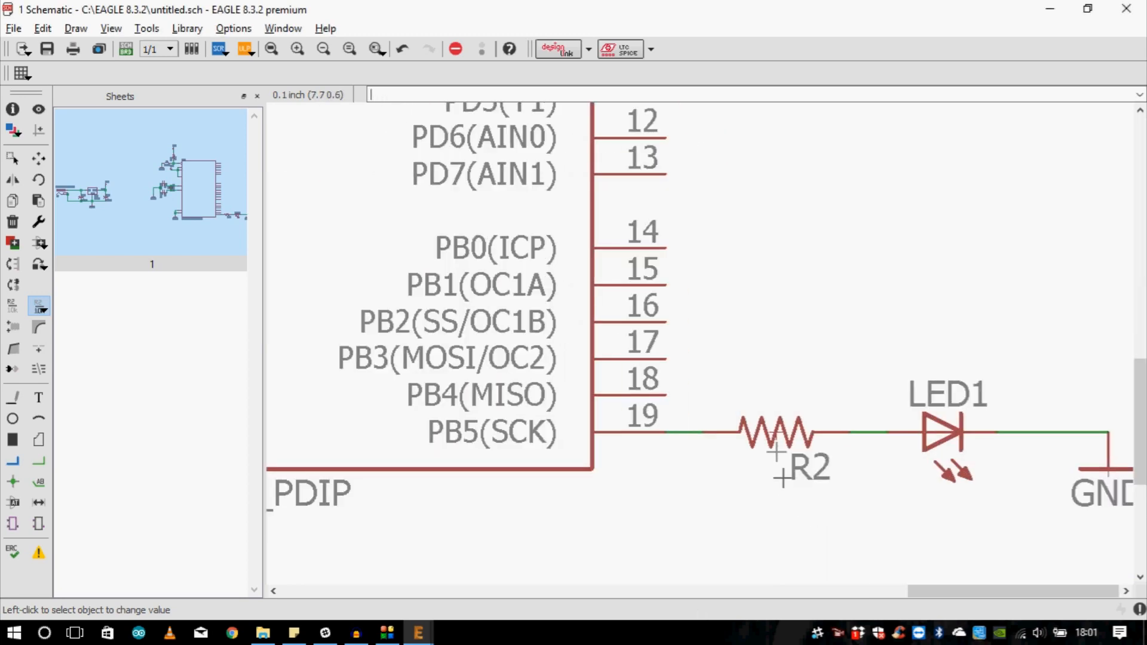
{"action": "left_click", "coordinate": [777, 439]}
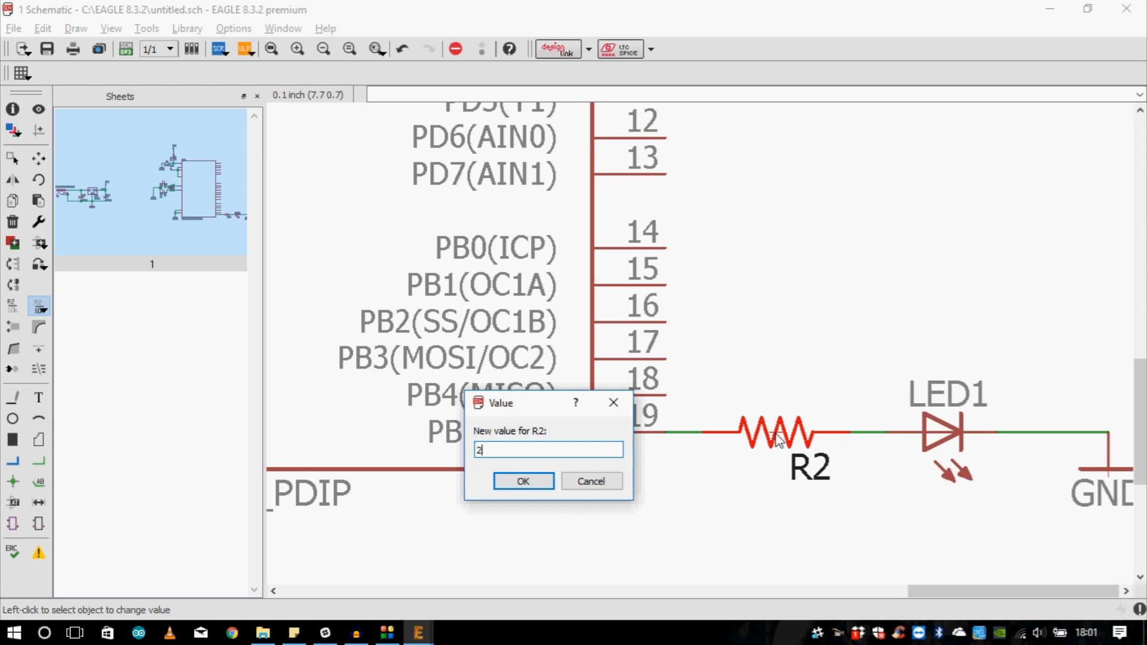
{"action": "key", "text": "Return"}
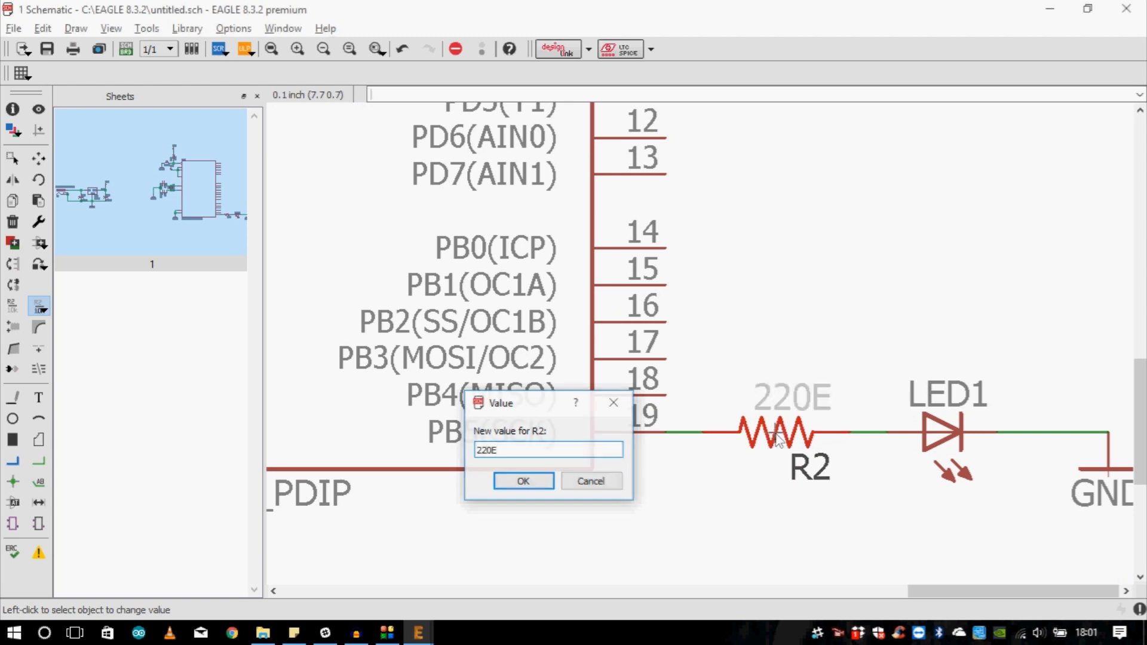
{"action": "scroll", "coordinate": [776, 436], "scroll_direction": "down", "scroll_amount": 1}
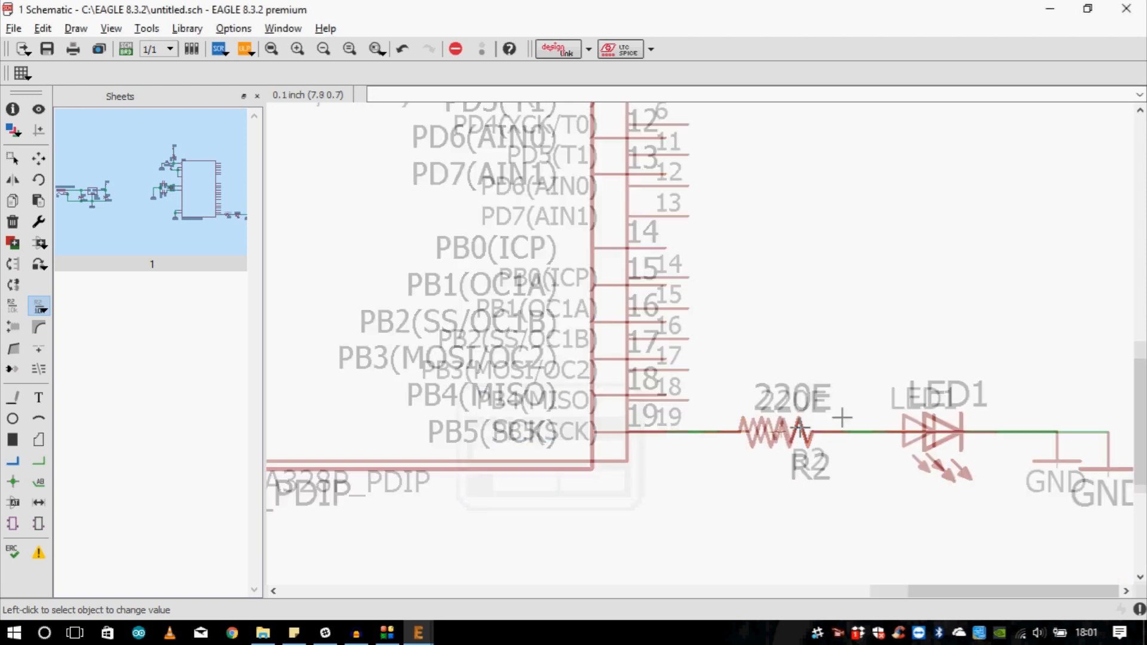
{"action": "left_click", "coordinate": [913, 433]}
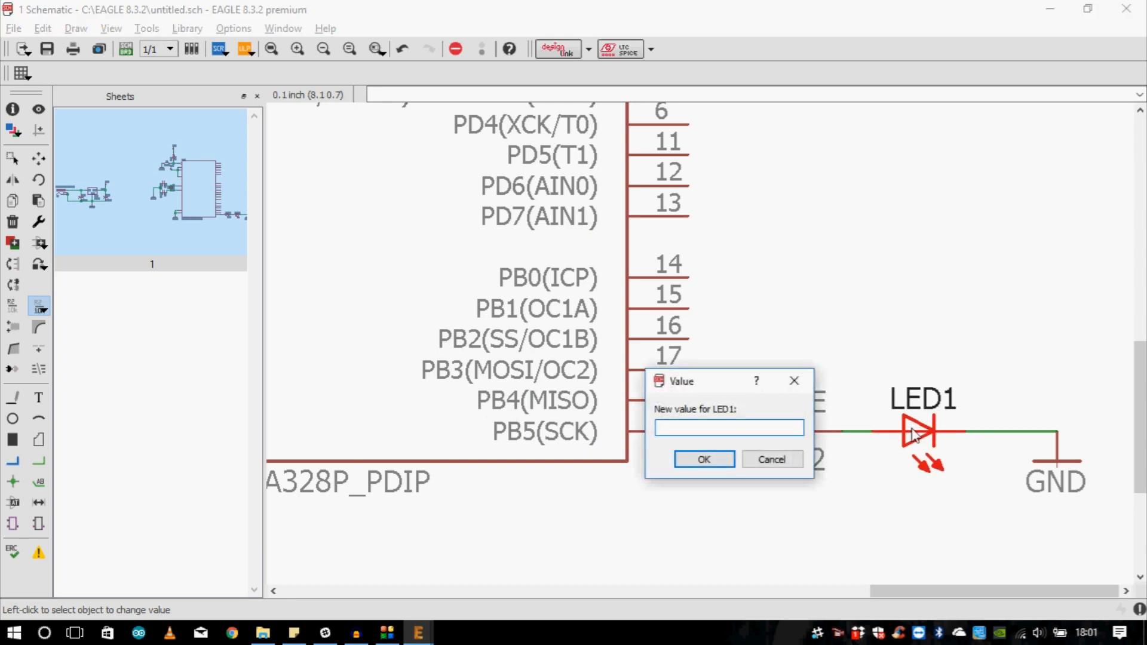
{"action": "type", "text": "Green"}
{"action": "key", "text": "Return"}
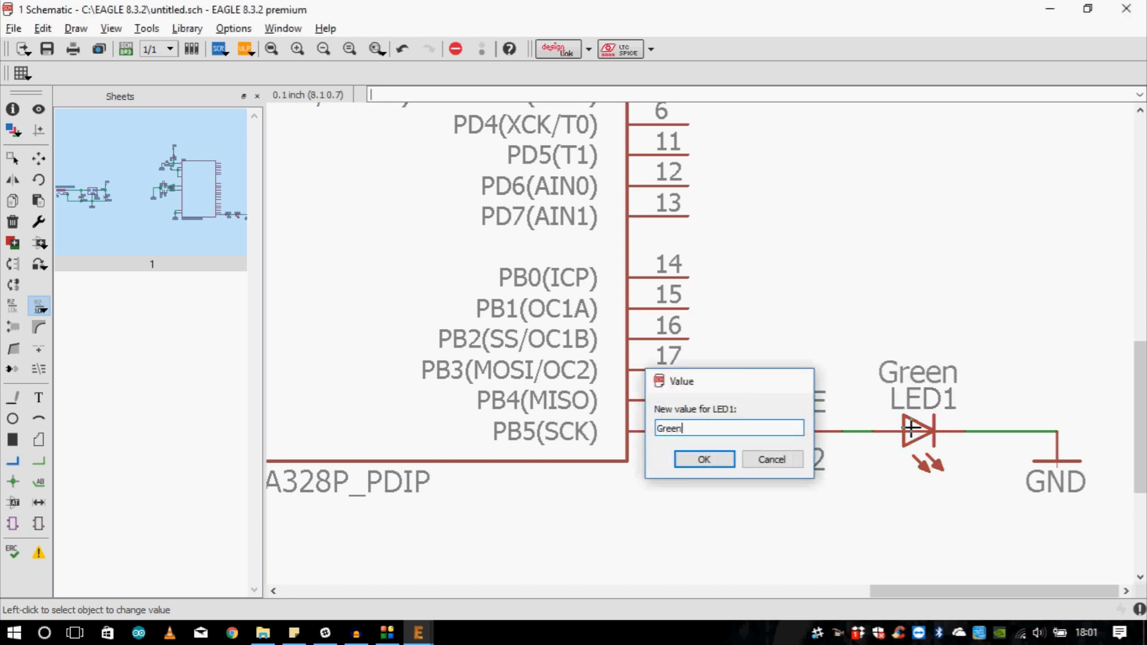
{"action": "scroll", "coordinate": [957, 527], "scroll_direction": "down", "scroll_amount": 2}
{"action": "scroll", "coordinate": [896, 514], "scroll_direction": "down", "scroll_amount": 2}
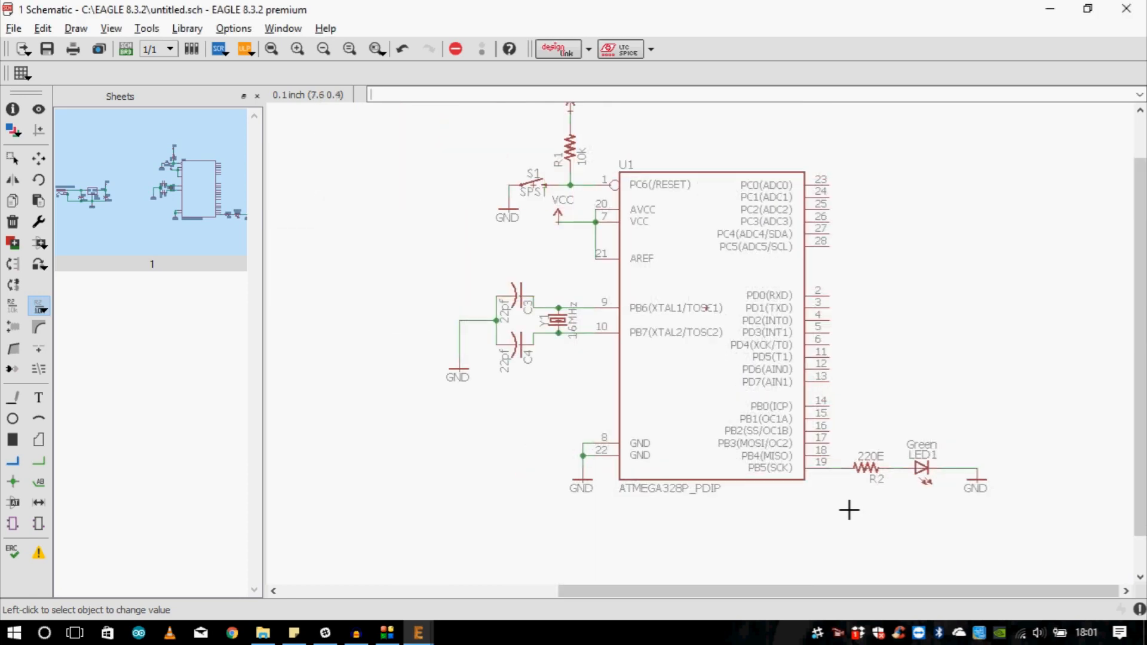
{"action": "scroll", "coordinate": [656, 409], "scroll_direction": "down", "scroll_amount": 3}
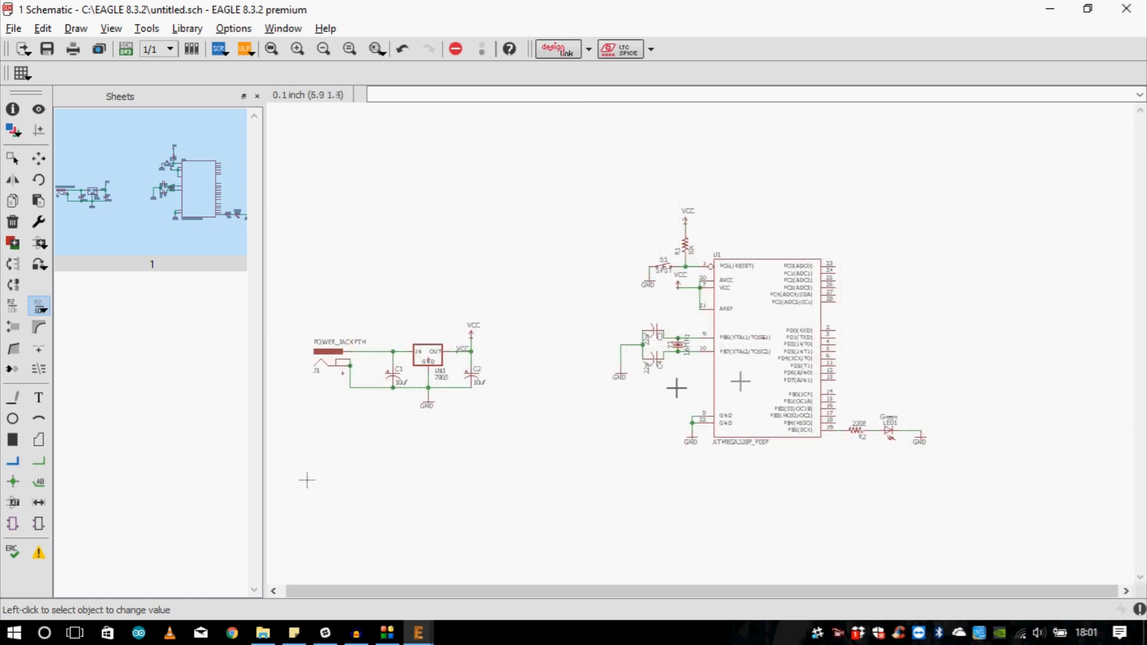
{"action": "scroll", "coordinate": [902, 395], "scroll_direction": "up", "scroll_amount": 3}
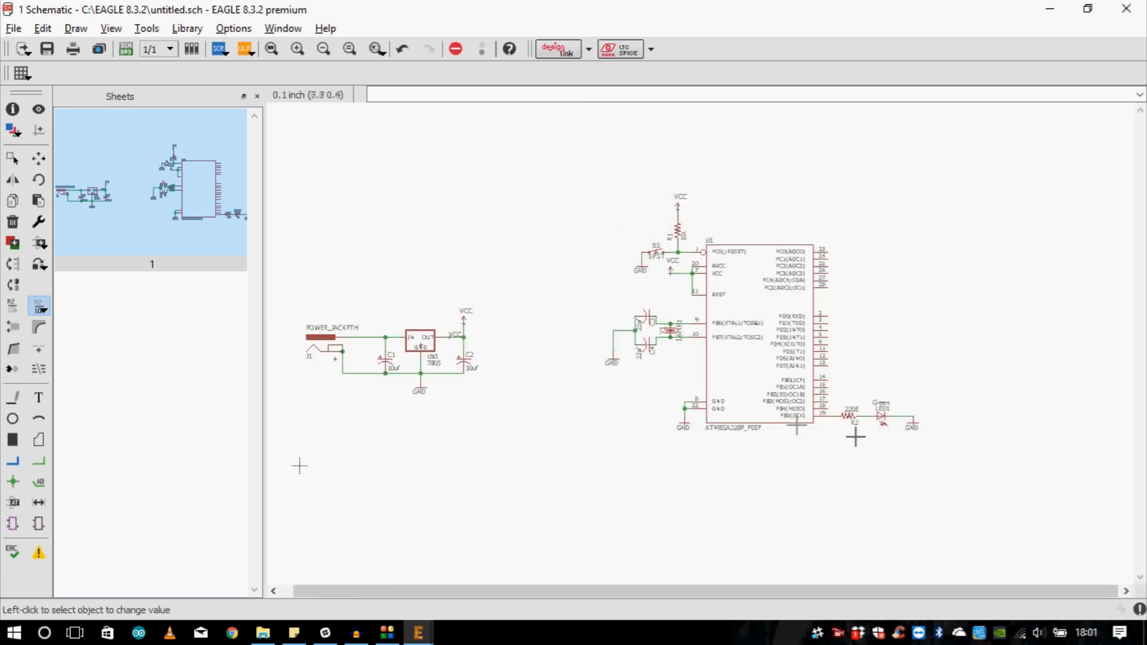
{"action": "scroll", "coordinate": [801, 429], "scroll_direction": "down", "scroll_amount": 4}
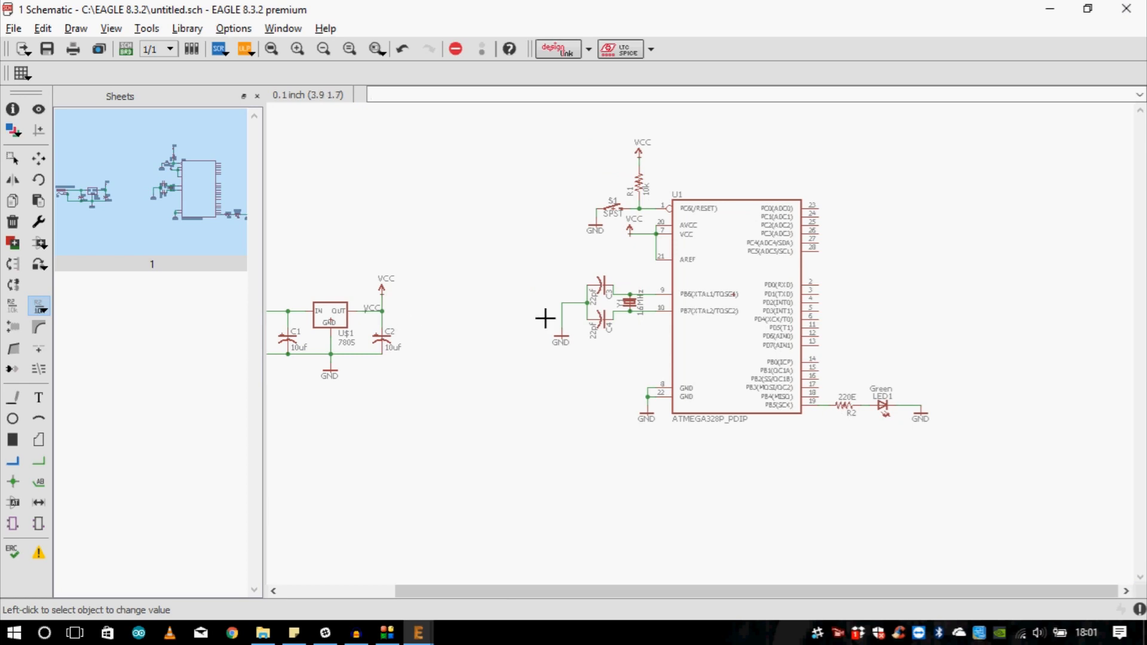
{"action": "scroll", "coordinate": [559, 315], "scroll_direction": "down", "scroll_amount": 1}
{"action": "scroll", "coordinate": [397, 275], "scroll_direction": "up", "scroll_amount": 1}
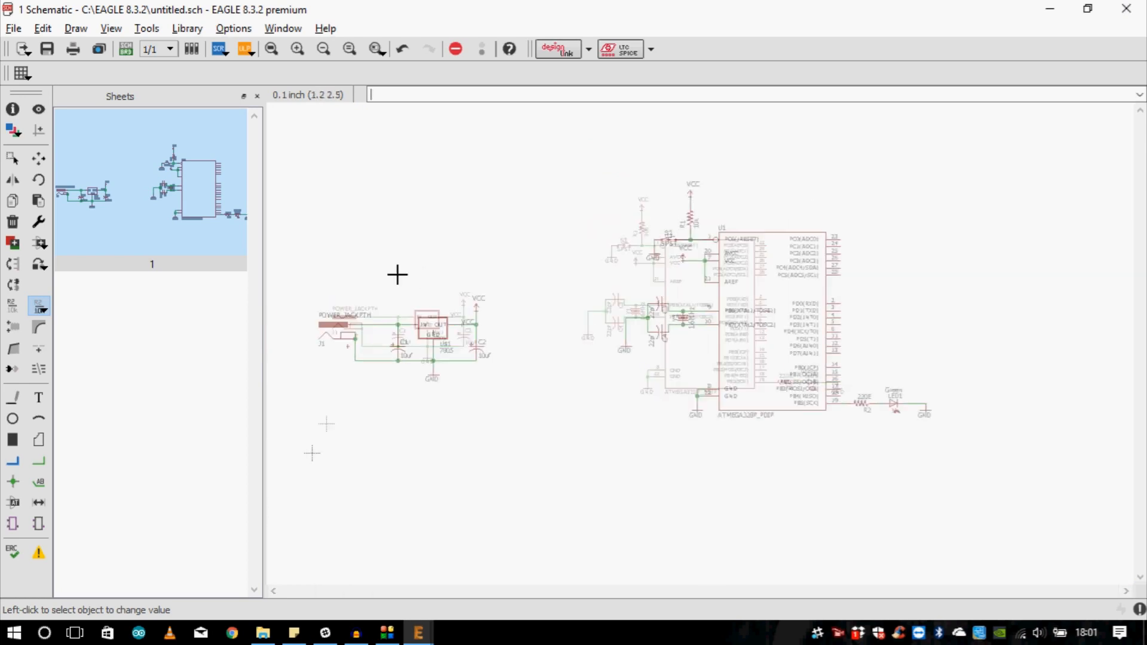